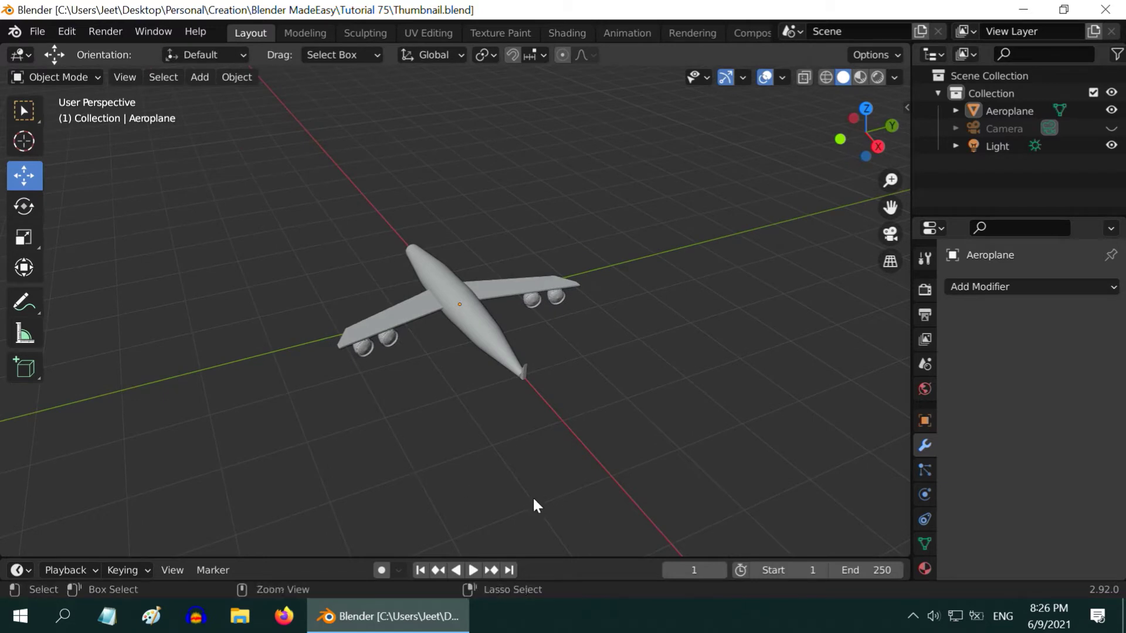
# Create a new General file and delete the default cube.
pyautogui.moveTo(555, 488)
pyautogui.keyDown('ctrl'); pyautogui.mouseDown(button='middle')
pyautogui.moveTo(564, 506)
pyautogui.moveTo(556, 476)
pyautogui.mouseUp(button='middle'); pyautogui.keyUp('ctrl')
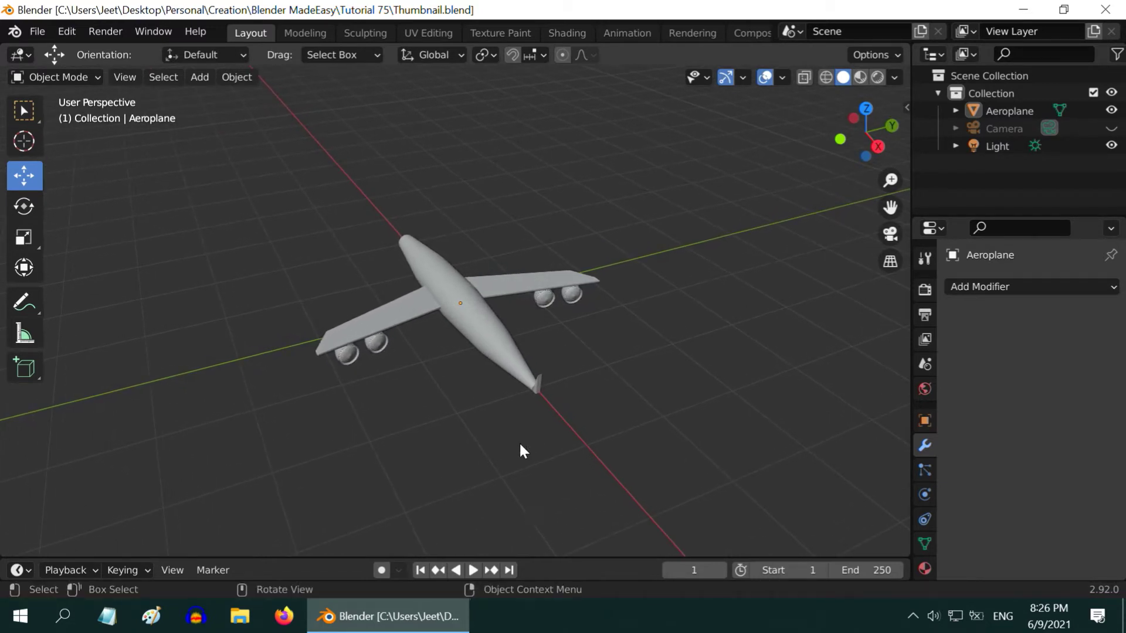
pyautogui.click(38, 33)
pyautogui.moveTo(58, 50)
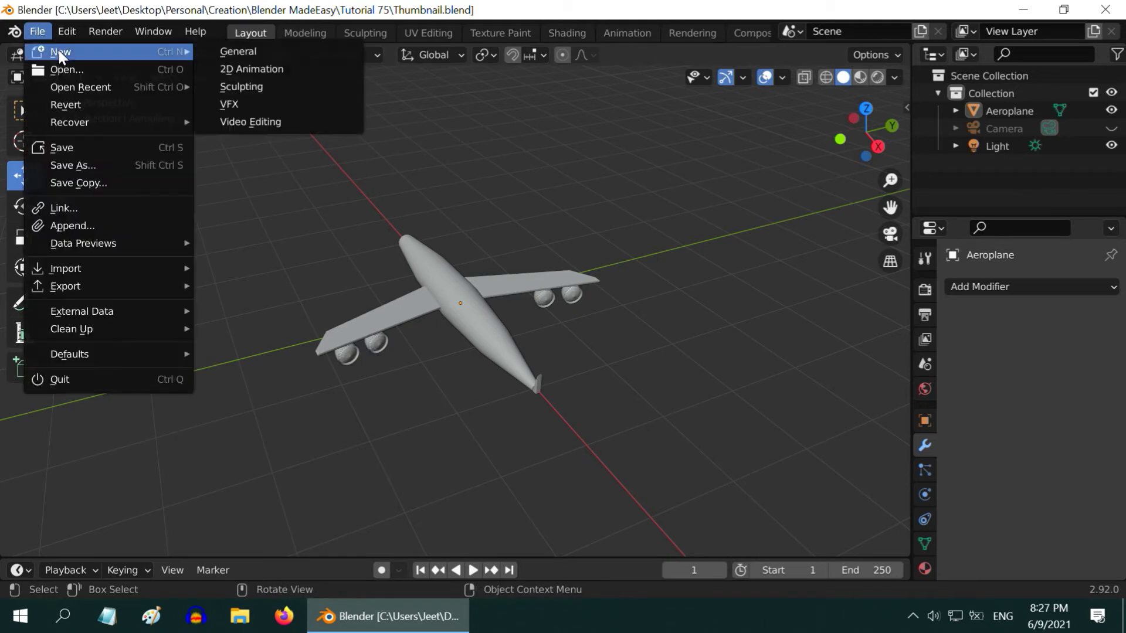
pyautogui.click(240, 51)
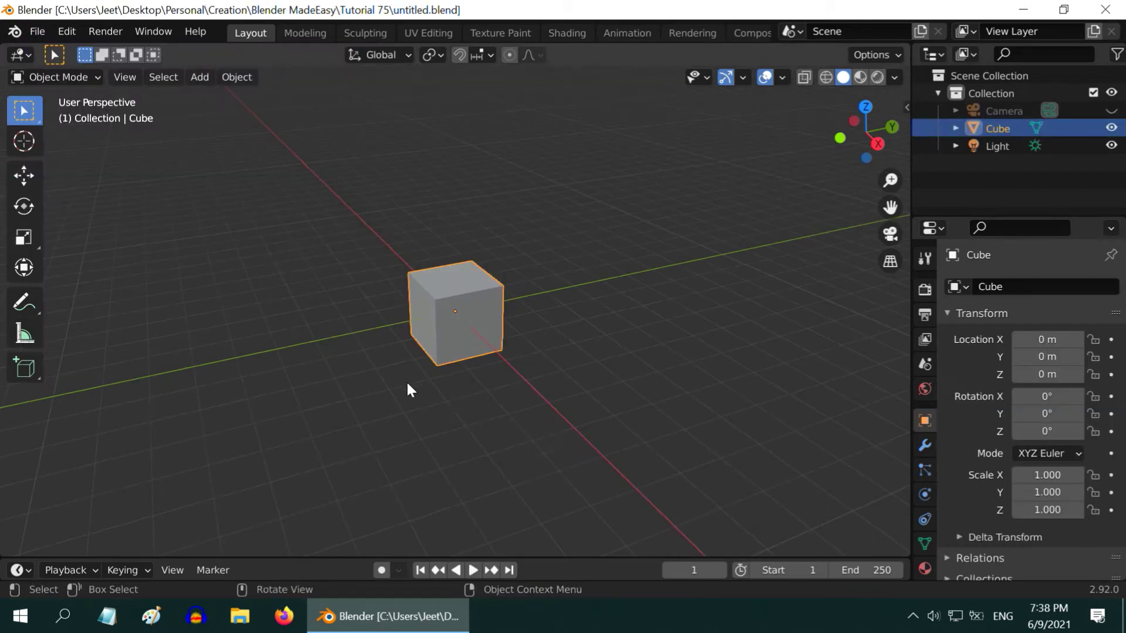
pyautogui.press('x')
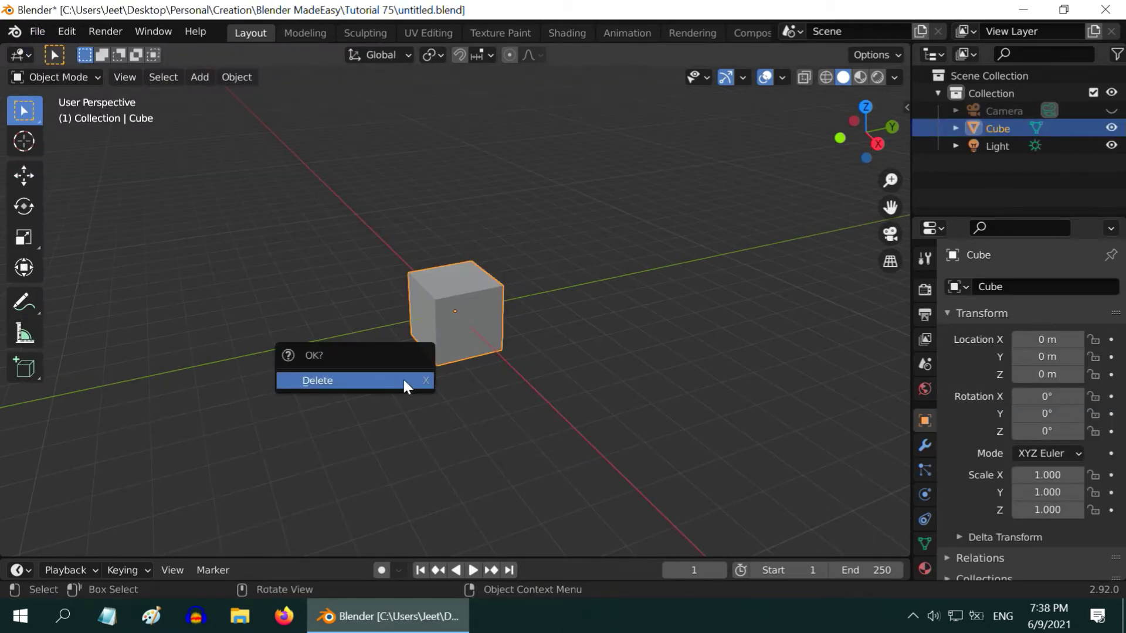
pyautogui.click(402, 379)
# Add a cylinder mesh and set its scale to 0.3 in X and Y and 2 in Z.
pyautogui.click(202, 77)
pyautogui.moveTo(215, 95)
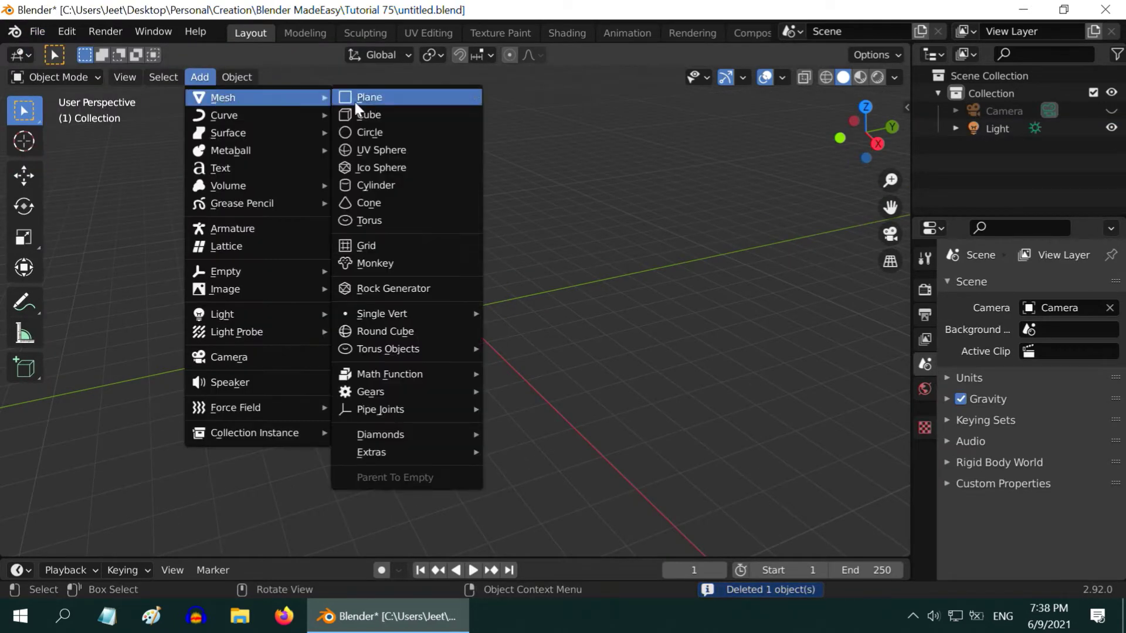
pyautogui.click(381, 185)
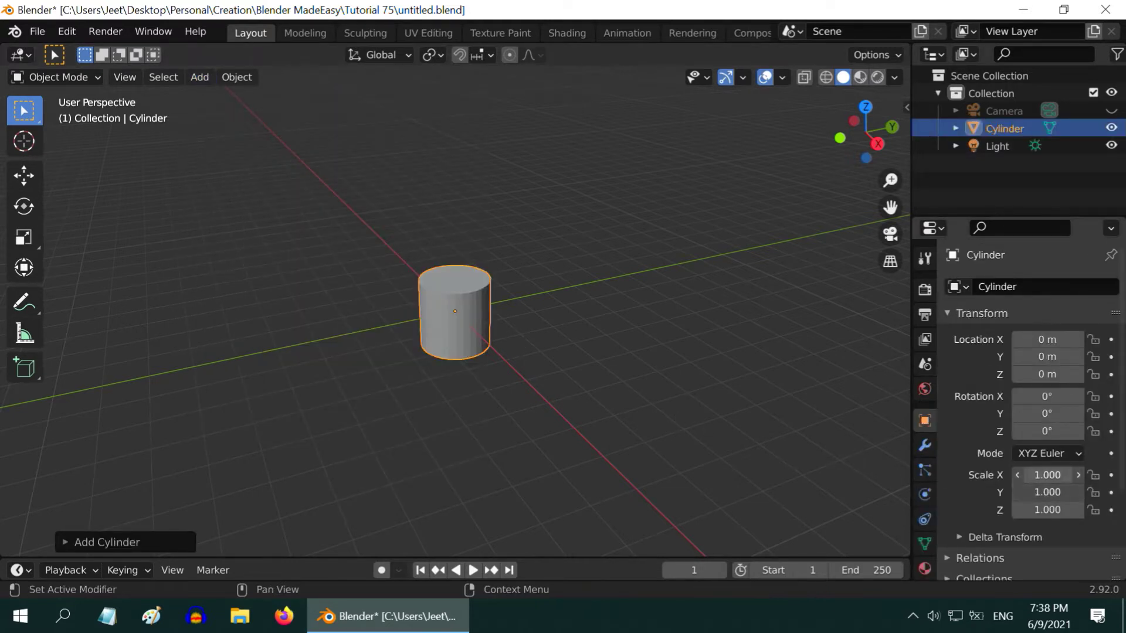
pyautogui.moveTo(1047, 475); pyautogui.dragTo(1047, 492)
pyautogui.write('0.3')
pyautogui.press('Return')
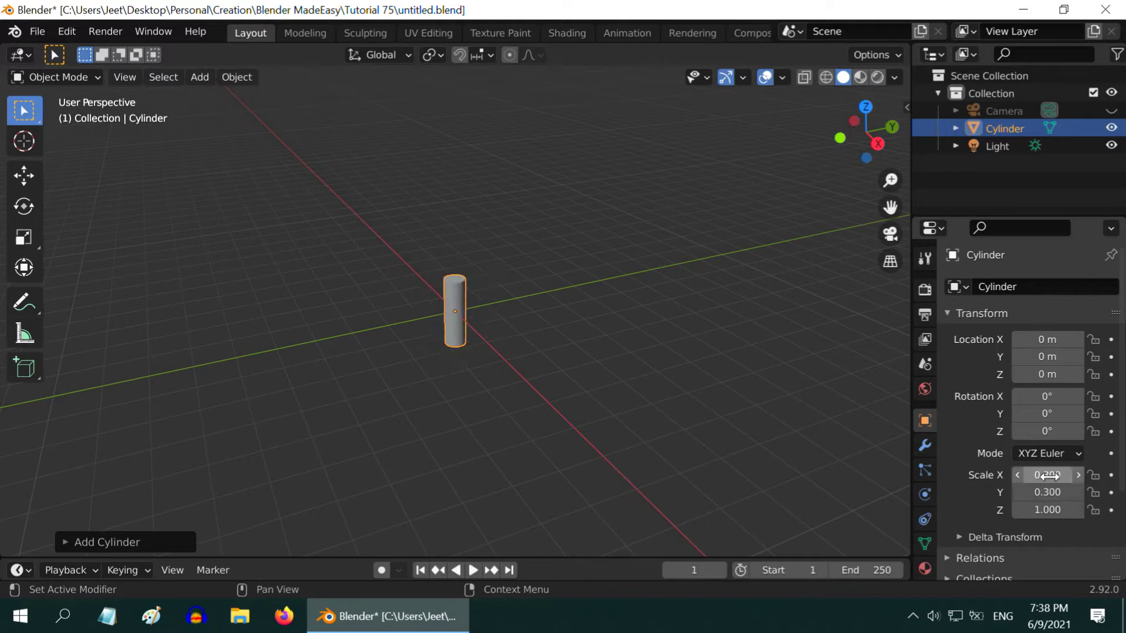
pyautogui.click(1050, 509)
pyautogui.write('2')
pyautogui.press('Return')
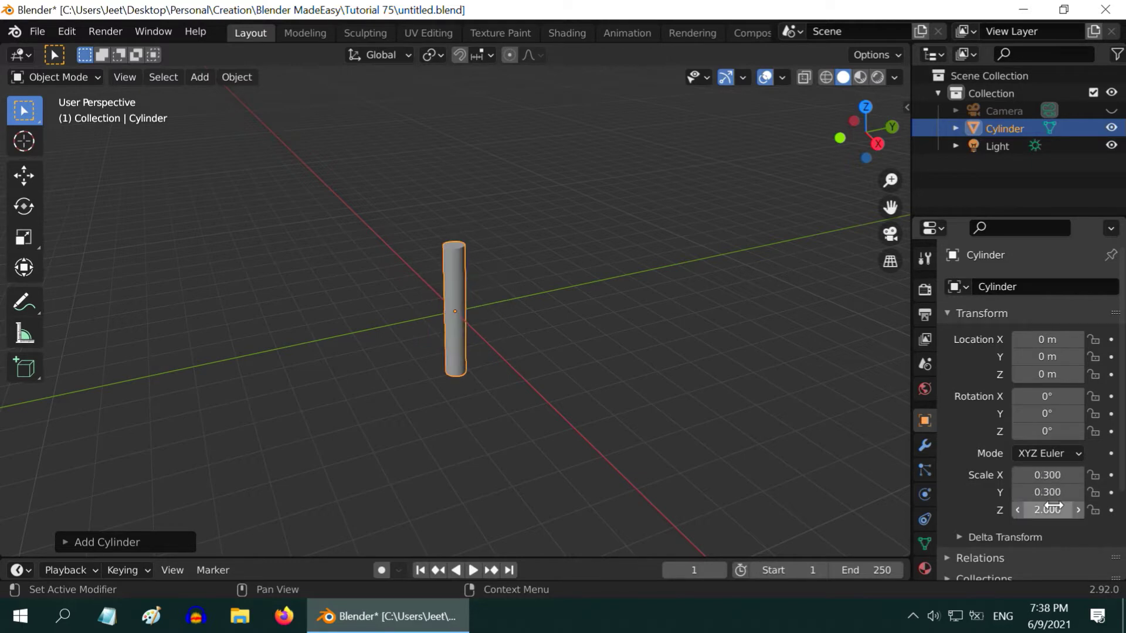
pyautogui.scroll(5, 462, 350)
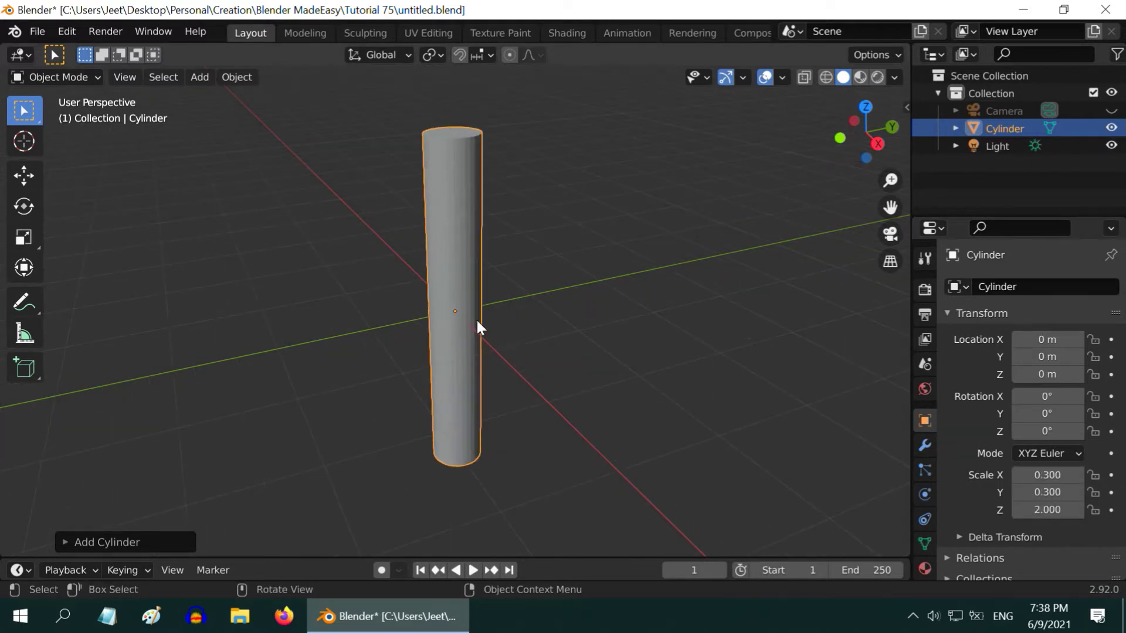
# Add an Edge Split modifier to the cylinder and apply it.
pyautogui.click(925, 446)
pyautogui.click(981, 286)
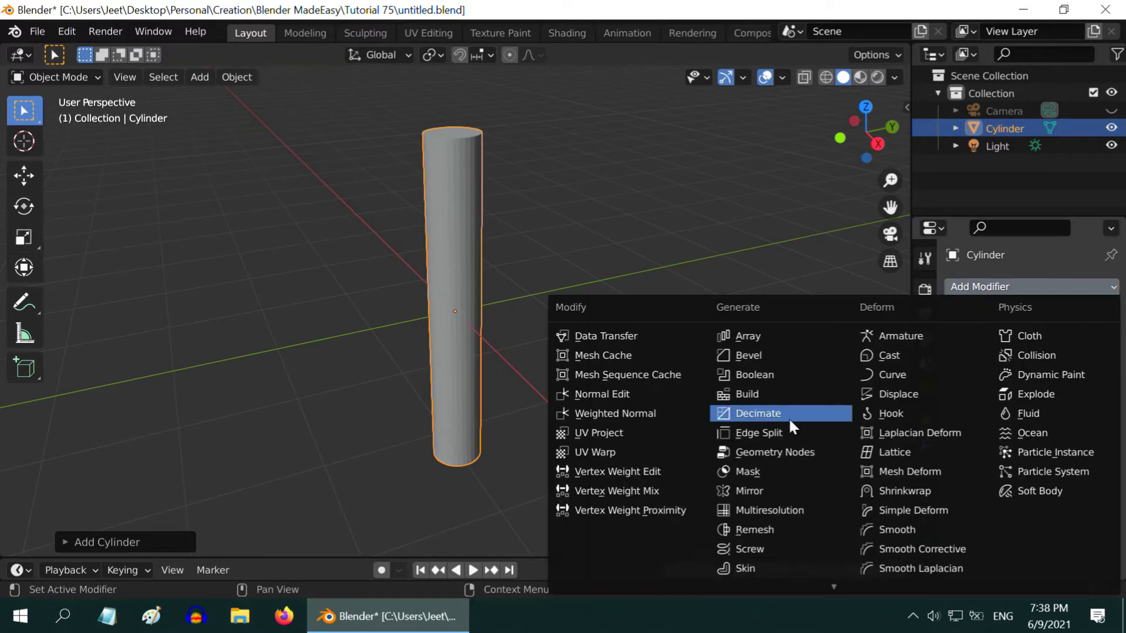
pyautogui.click(772, 434)
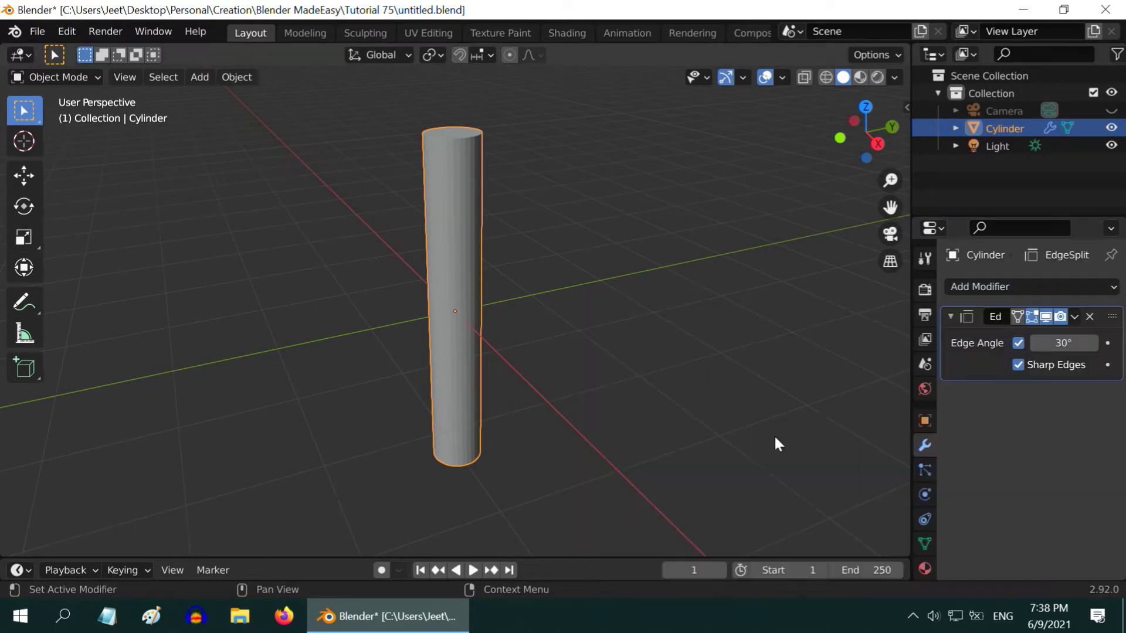
pyautogui.click(1073, 318)
pyautogui.click(1060, 330)
# Add a Subdivision Surface modifier to the cylinder and apply it.
pyautogui.click(1004, 287)
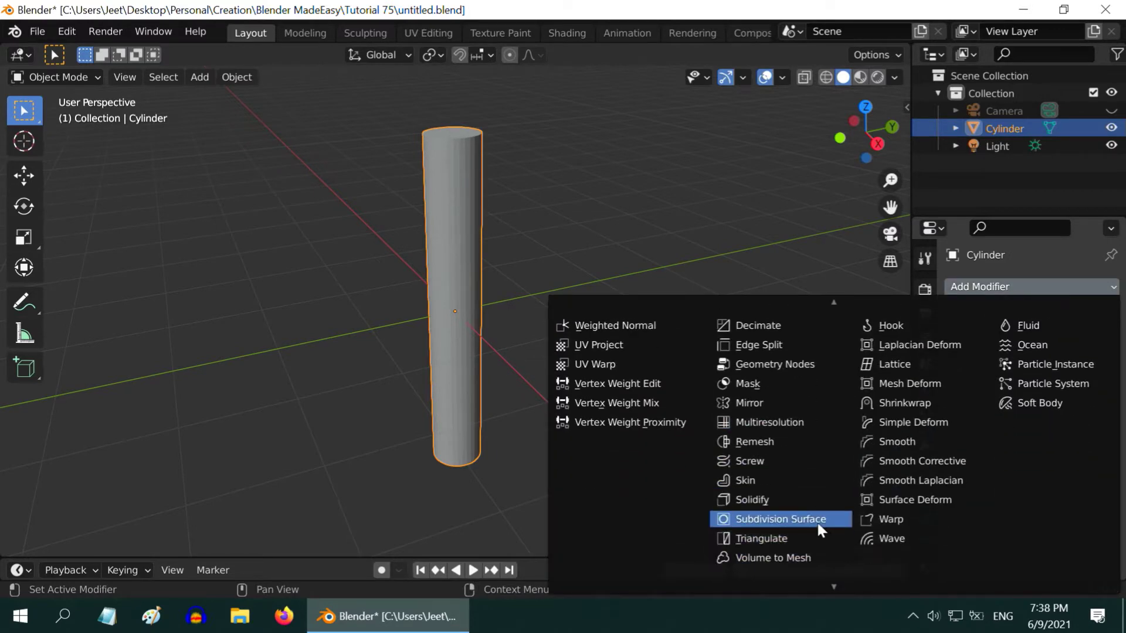
pyautogui.click(817, 520)
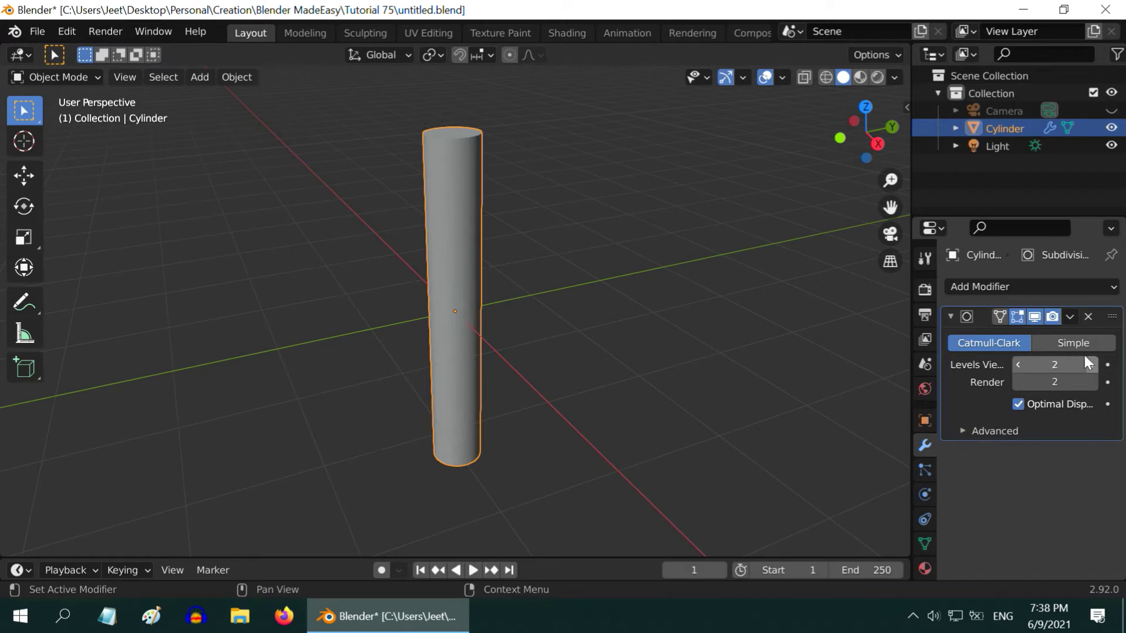
pyautogui.click(1070, 316)
pyautogui.click(1023, 337)
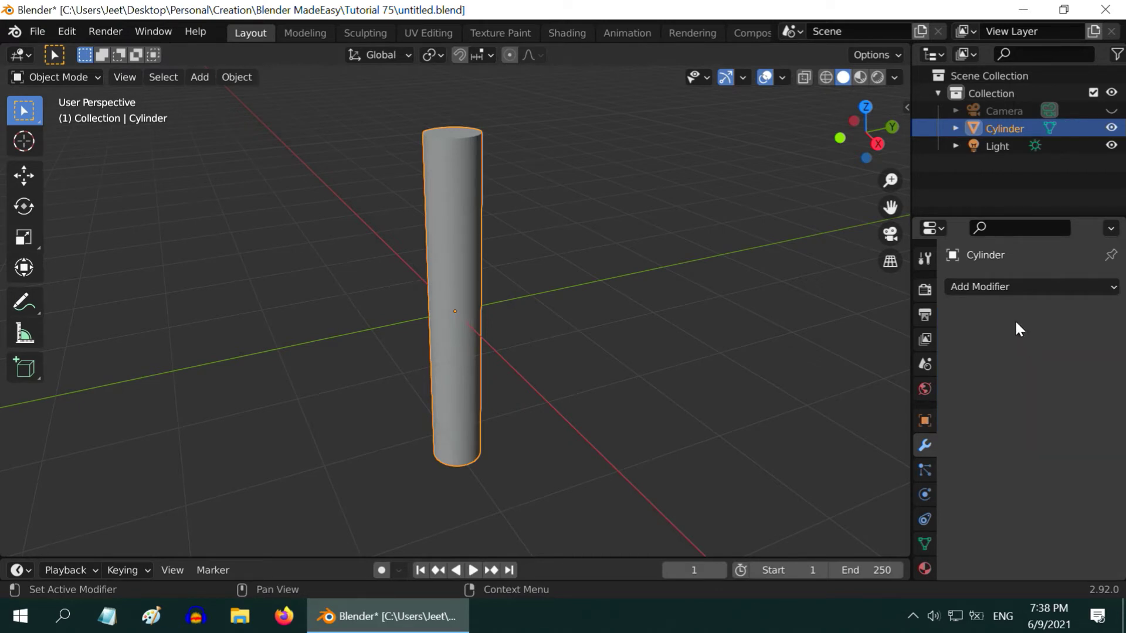
# Taper the cylinder along the Z axis with a Simple Deform modifier at factor 1.5, and apply the modifier.
pyautogui.click(1012, 288)
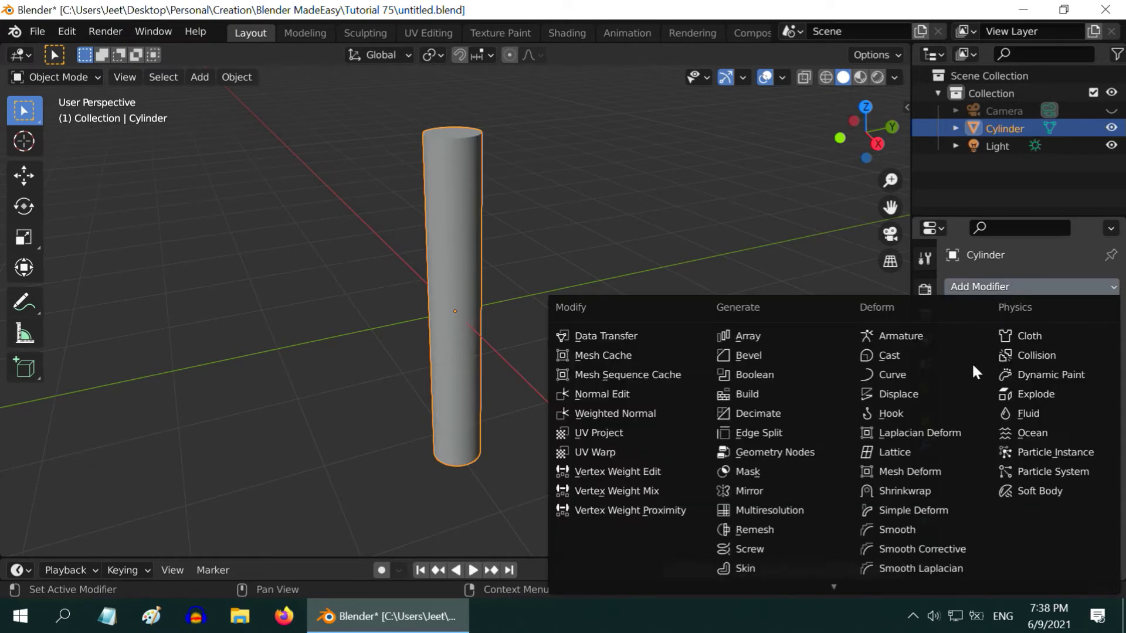
pyautogui.click(942, 508)
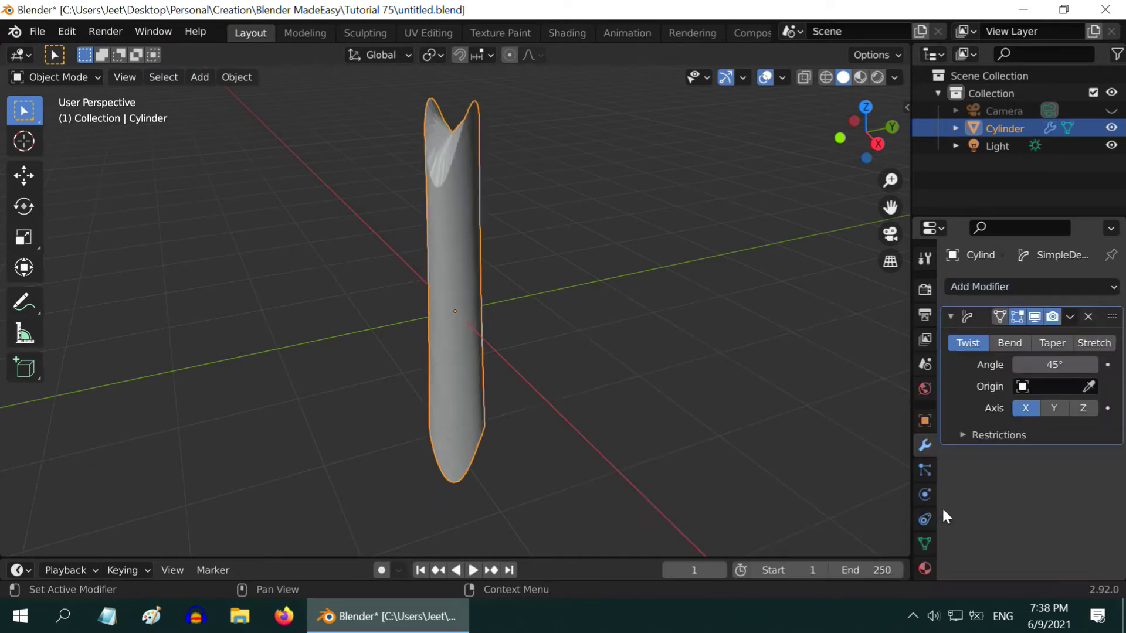
pyautogui.click(1053, 343)
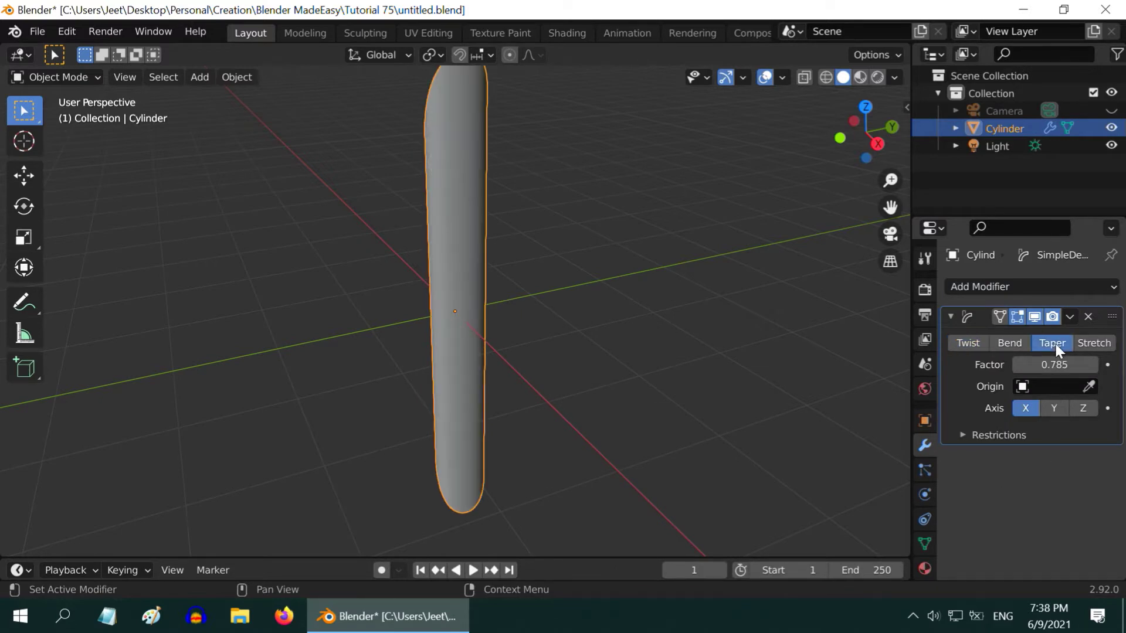
pyautogui.click(1082, 408)
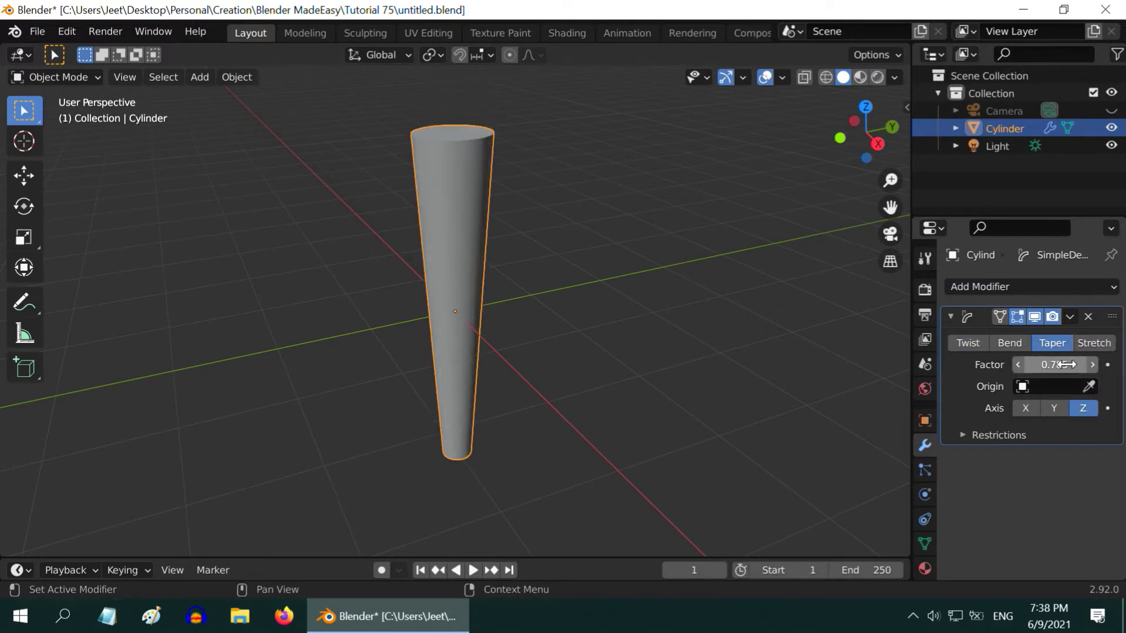
pyautogui.doubleClick(1050, 365)
pyautogui.write('1.5')
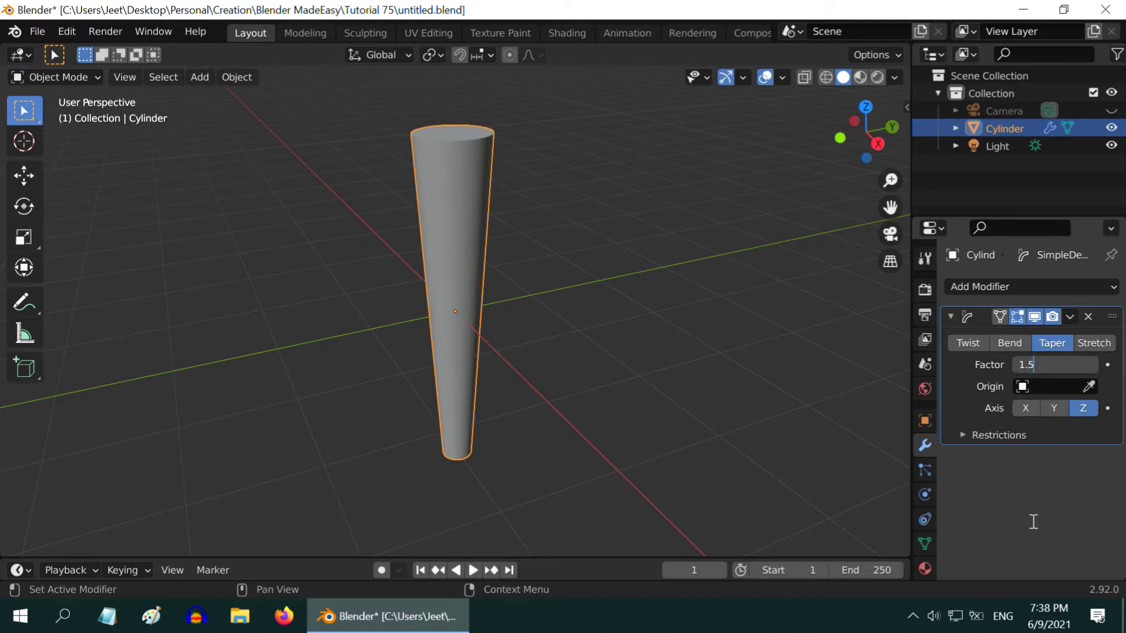
pyautogui.press('Return')
pyautogui.click(1067, 317)
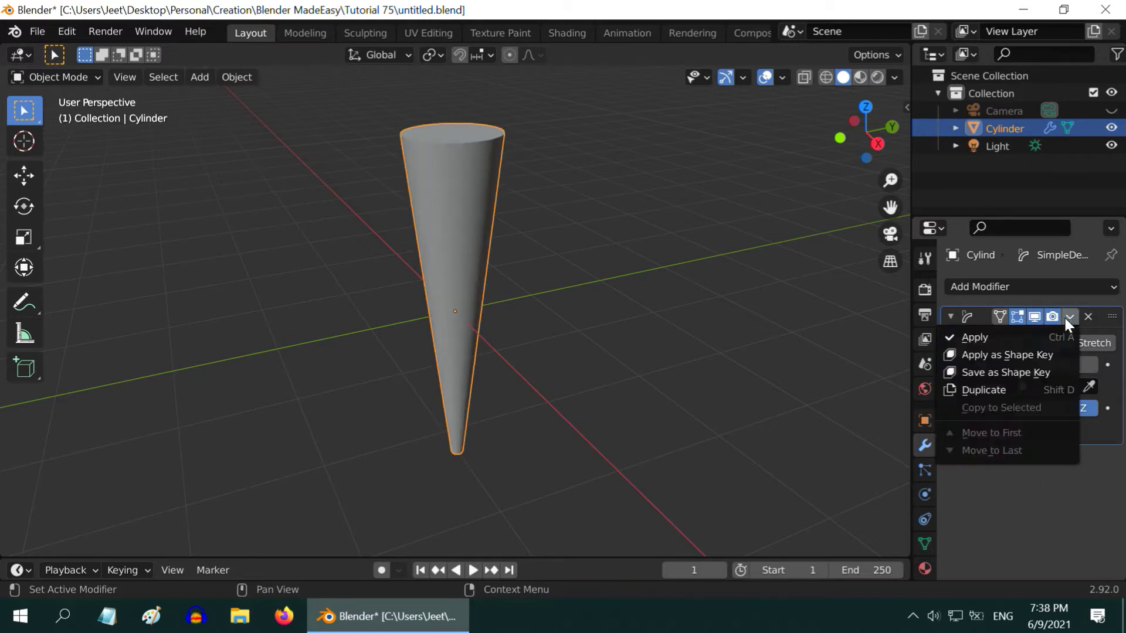
pyautogui.click(1059, 335)
# Add a second Simple Deform modifier set to Taper on the Z axis with factor -1.8, and apply it.
pyautogui.click(1014, 286)
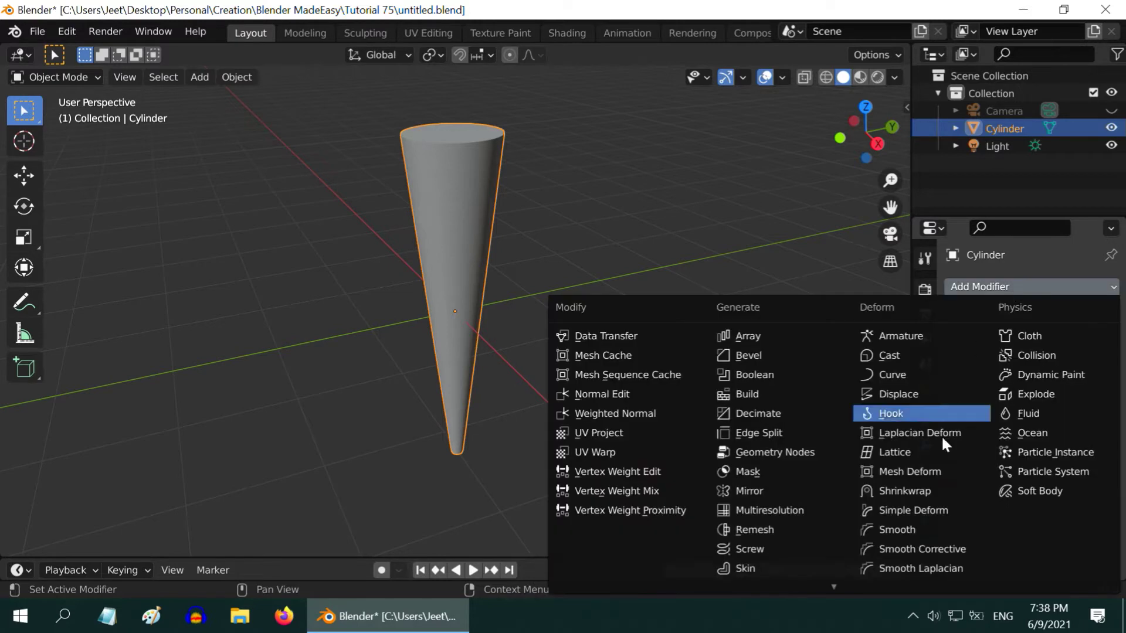
pyautogui.click(915, 511)
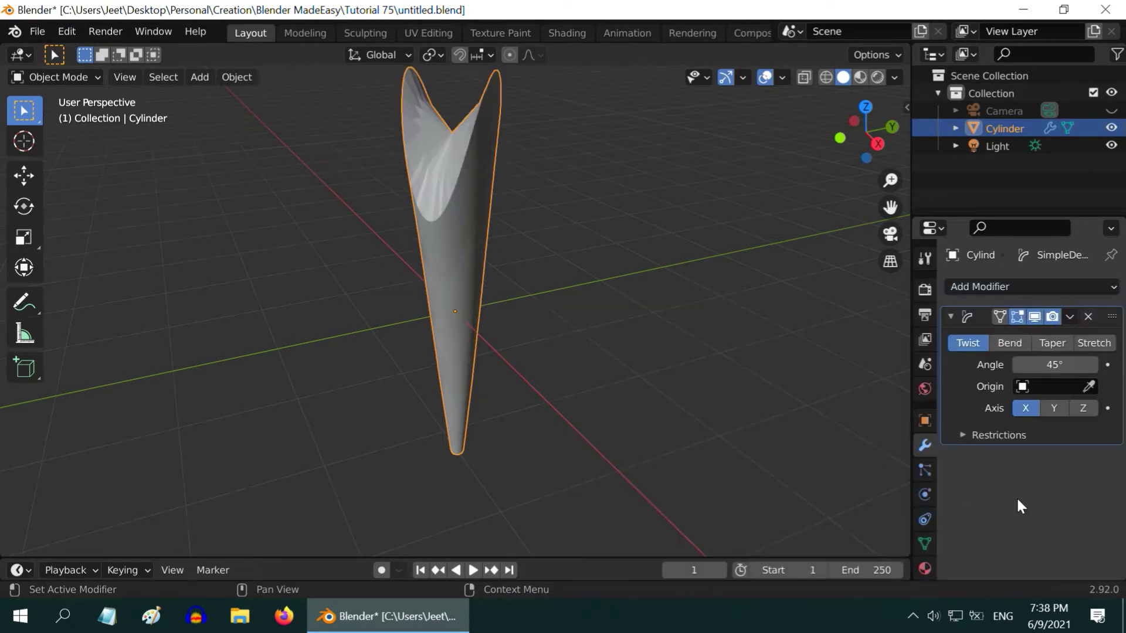
pyautogui.click(1059, 343)
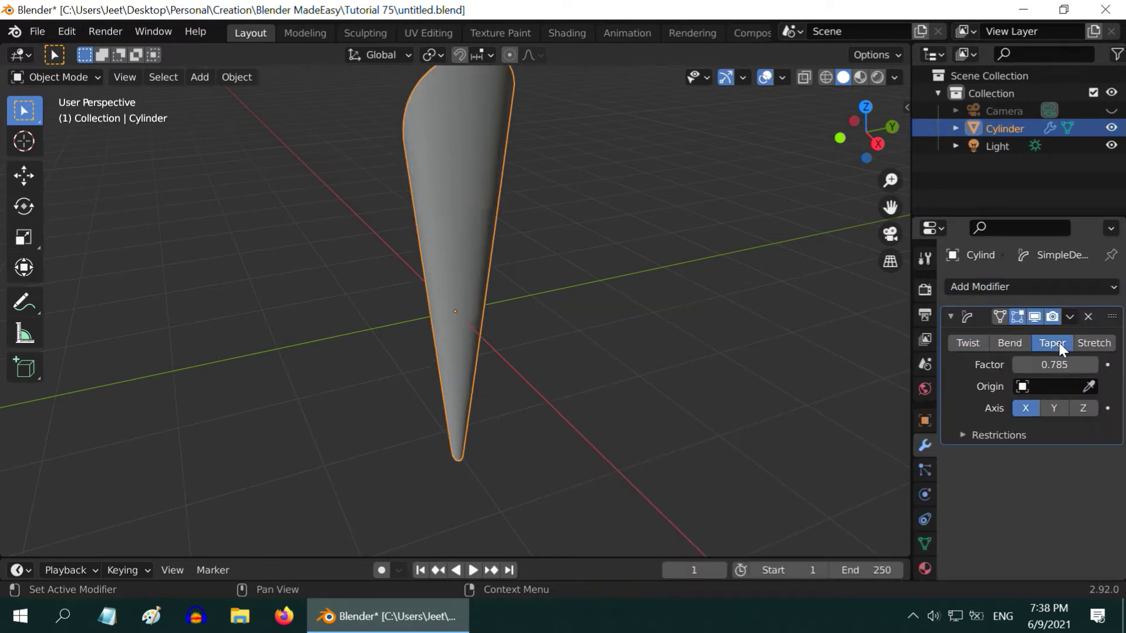
pyautogui.click(1084, 408)
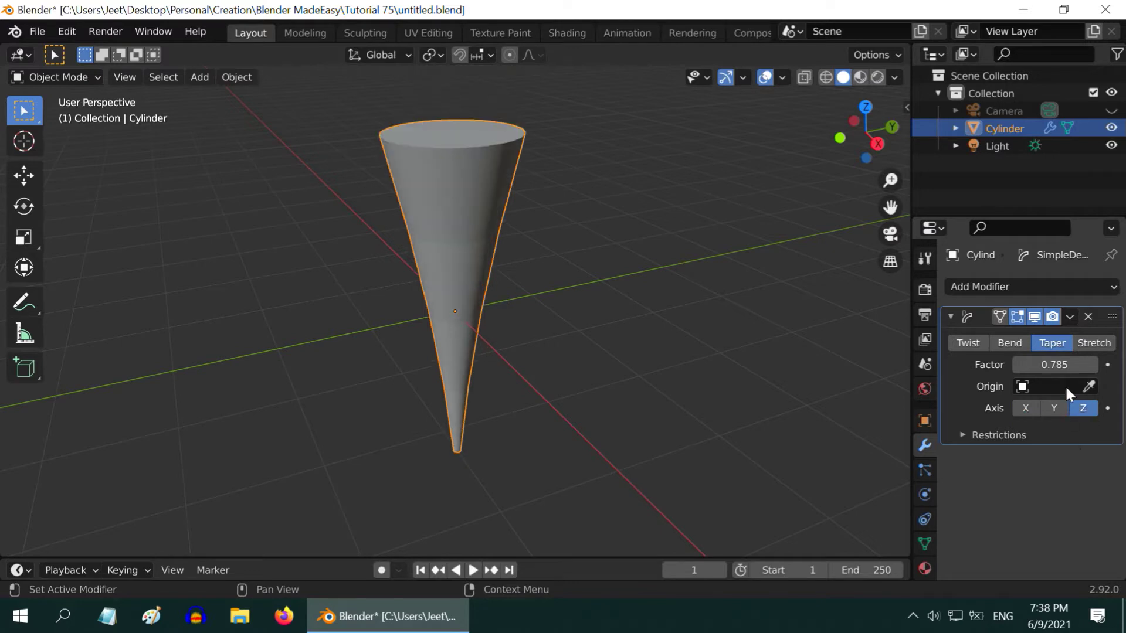
pyautogui.click(1055, 365)
pyautogui.write('-1.8')
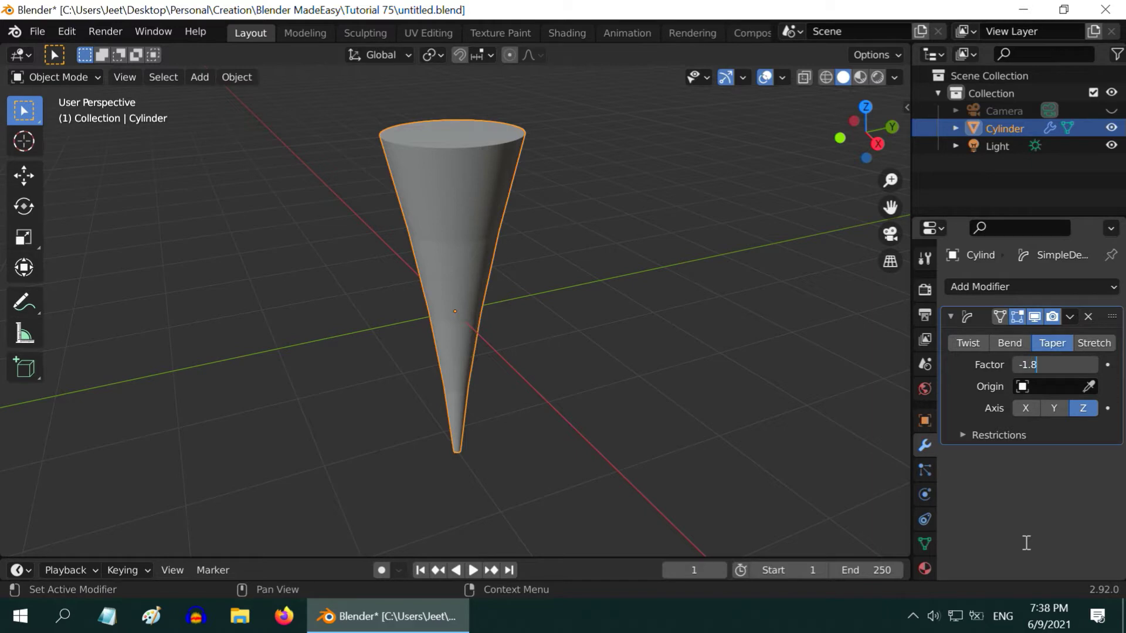
pyautogui.press('Return')
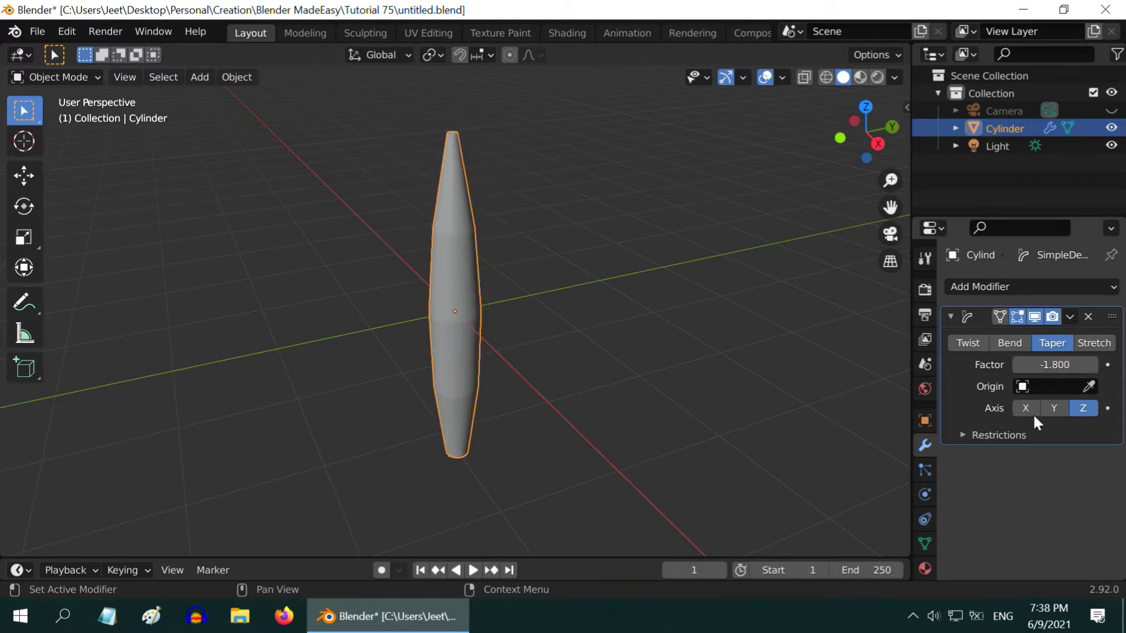
pyautogui.click(1070, 316)
pyautogui.click(1043, 337)
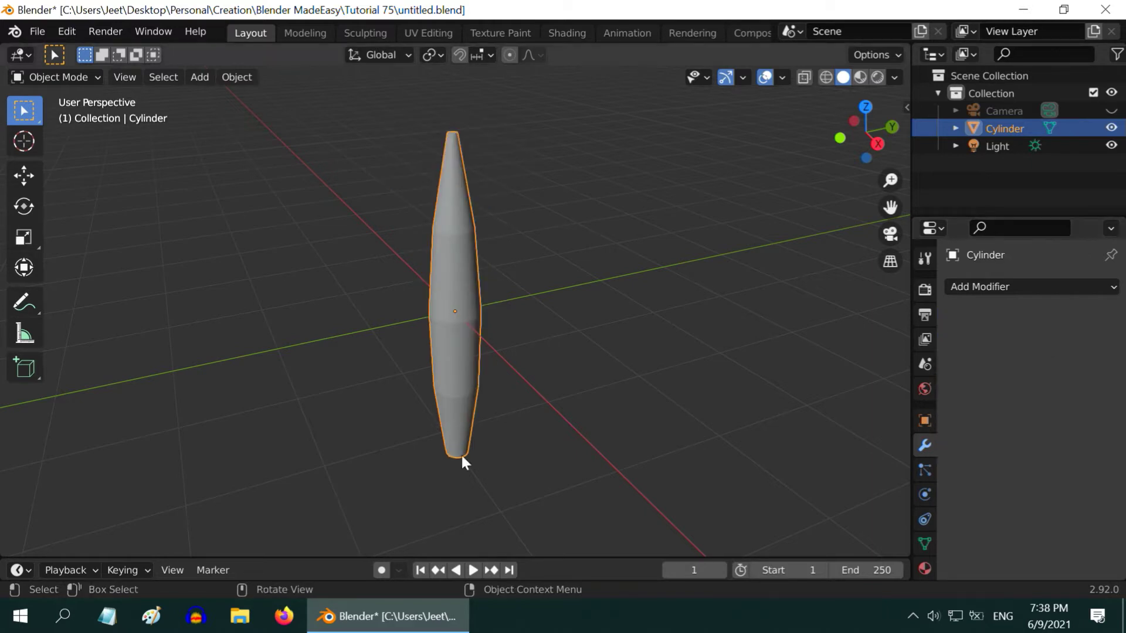
# Shade the tapered cylinder smooth.
pyautogui.moveTo(491, 436); pyautogui.dragTo(567, 421, button='middle')
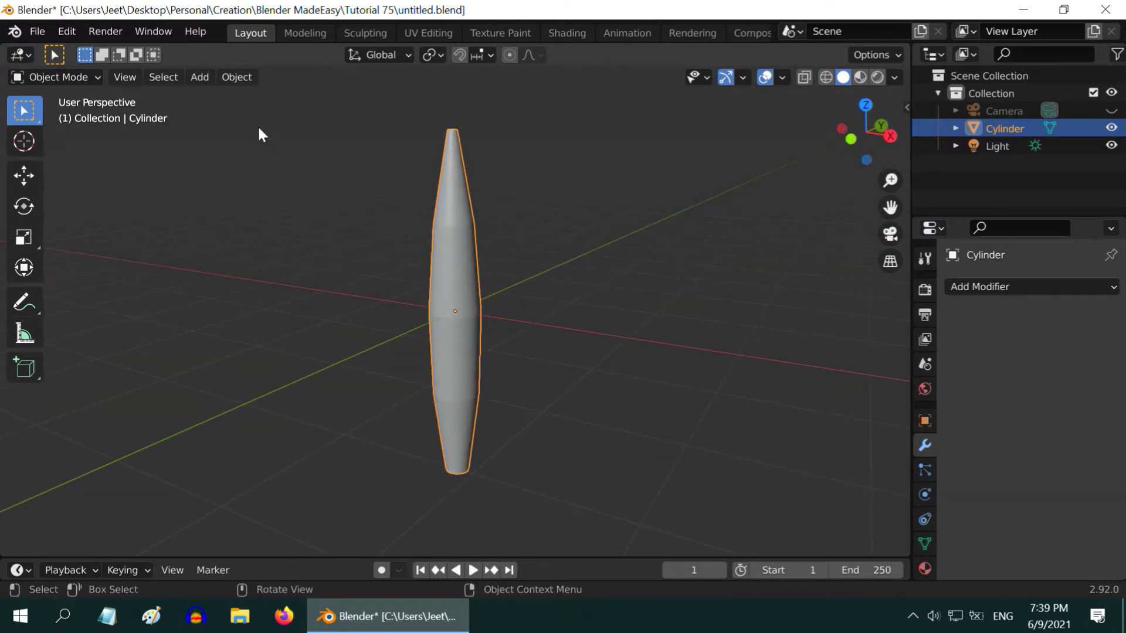
pyautogui.click(235, 82)
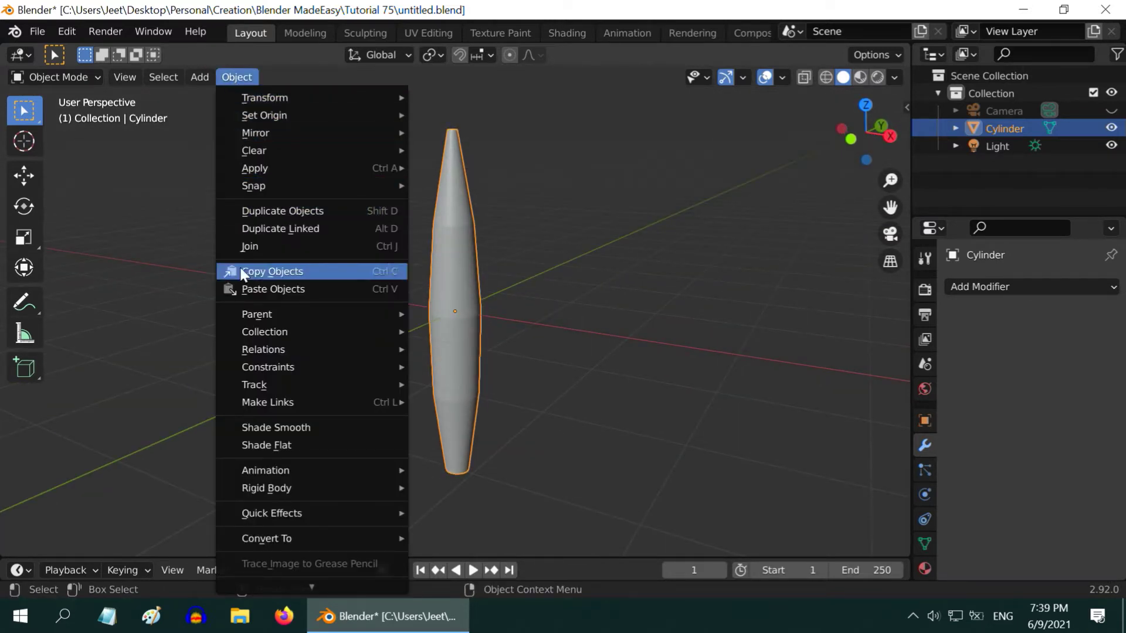
pyautogui.click(320, 431)
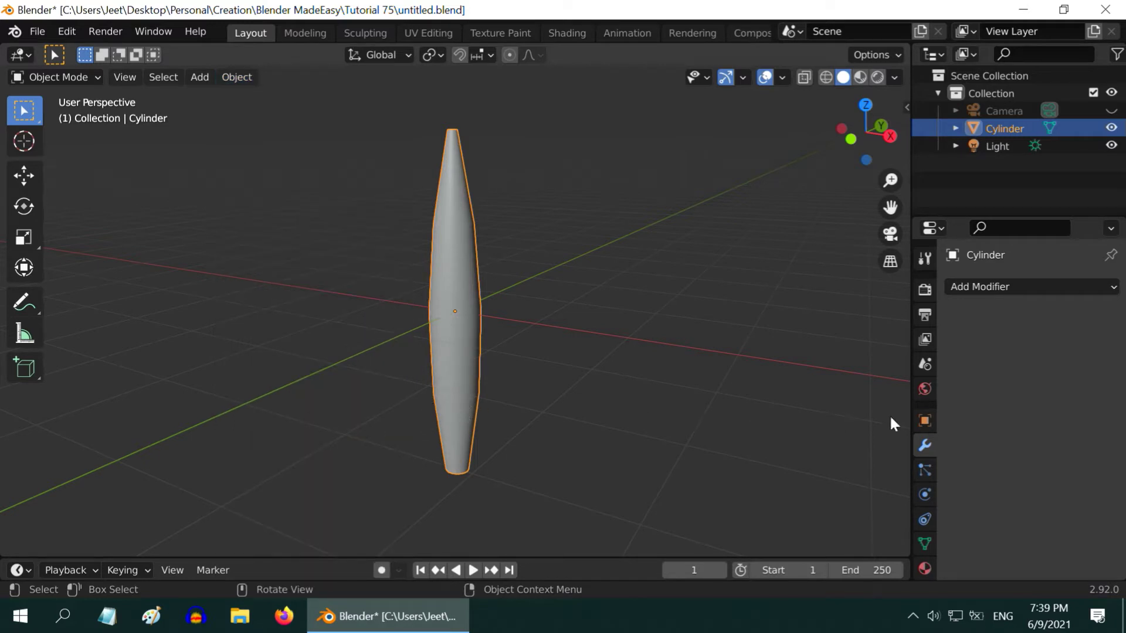
# Set the cylinder's Y rotation to 90° so the body lies along the X axis.
pyautogui.click(918, 419)
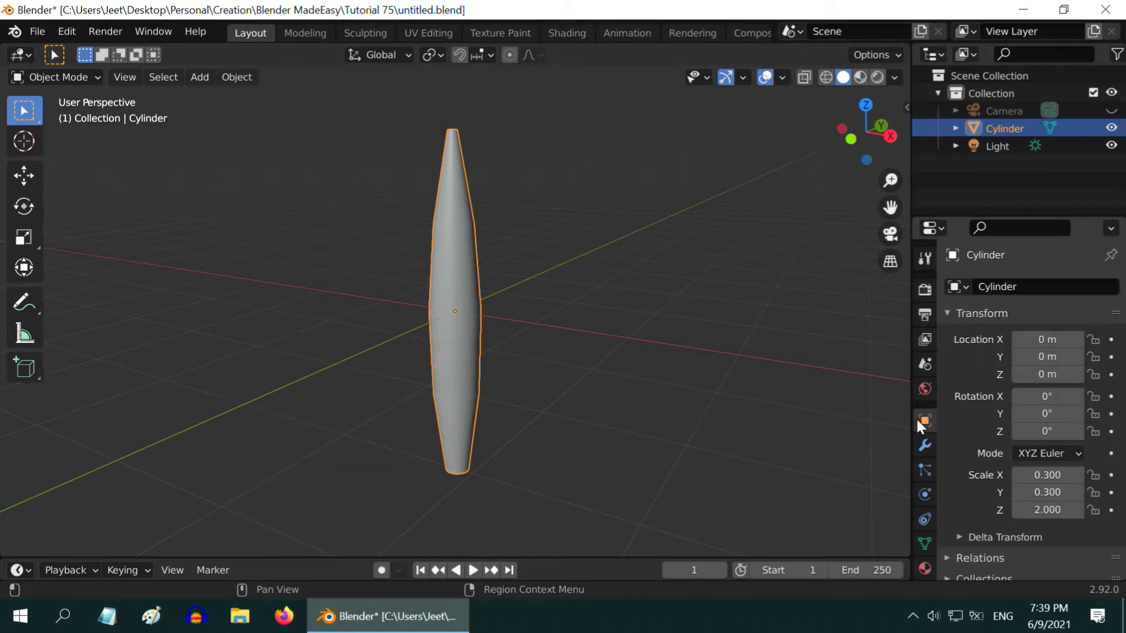
pyautogui.click(1026, 414)
pyautogui.write('9')
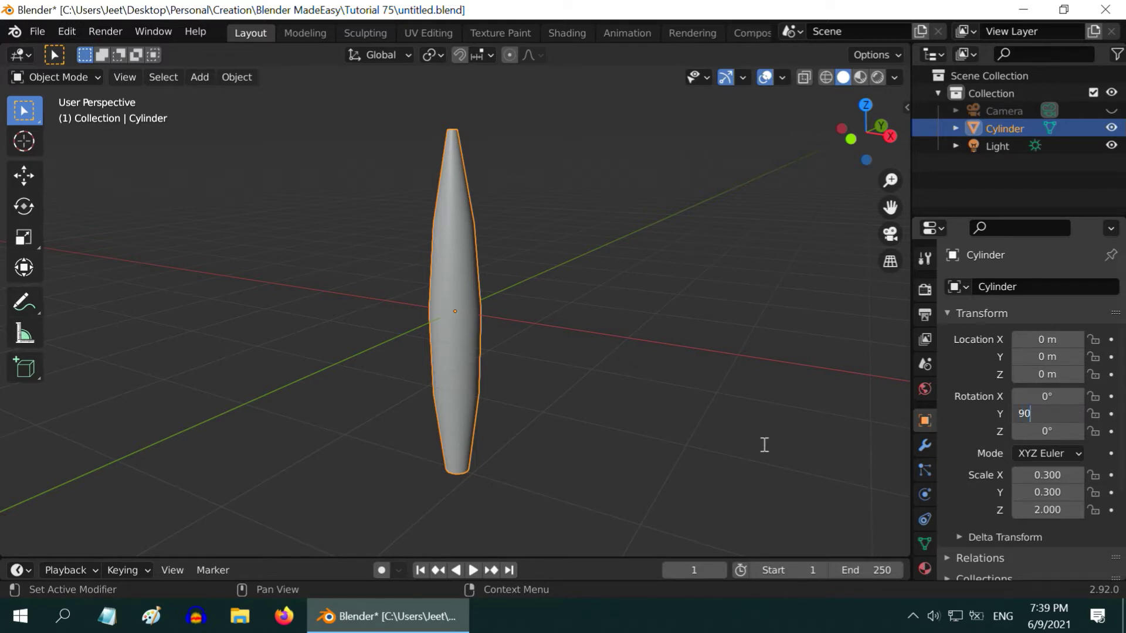
pyautogui.press('Return')
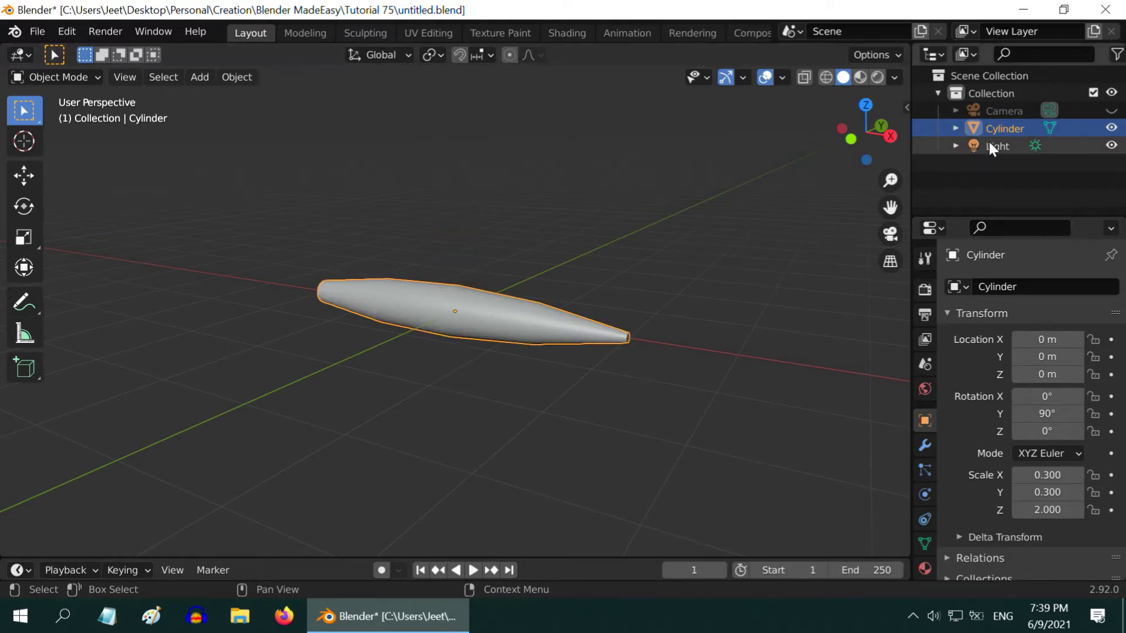
# Rename the cylinder object as Aeroplane.
pyautogui.doubleClick(1011, 129)
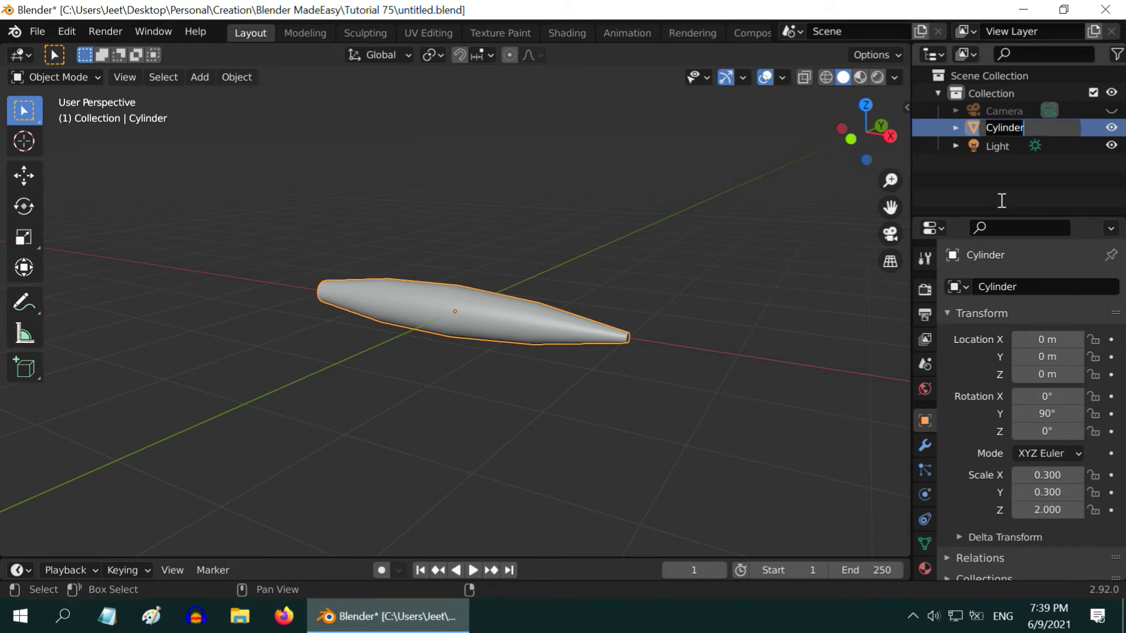
pyautogui.write('Aeroplane')
pyautogui.press('Return')
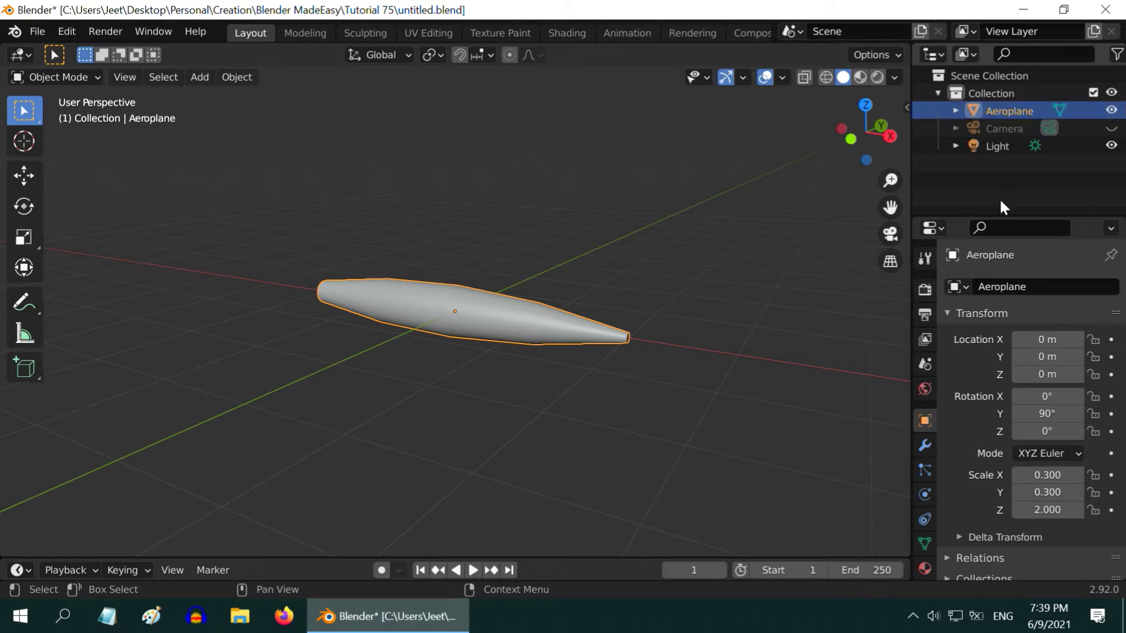
# Hide the Aeroplane object and add a plane mesh for the wing.
pyautogui.click(1111, 111)
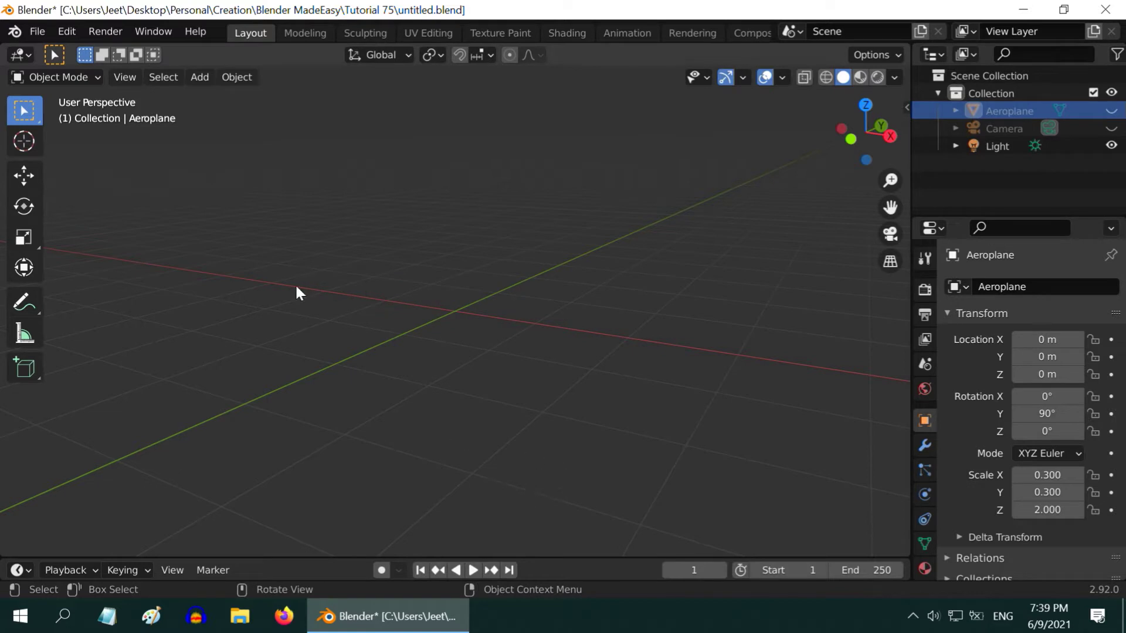
pyautogui.click(193, 82)
pyautogui.moveTo(205, 103)
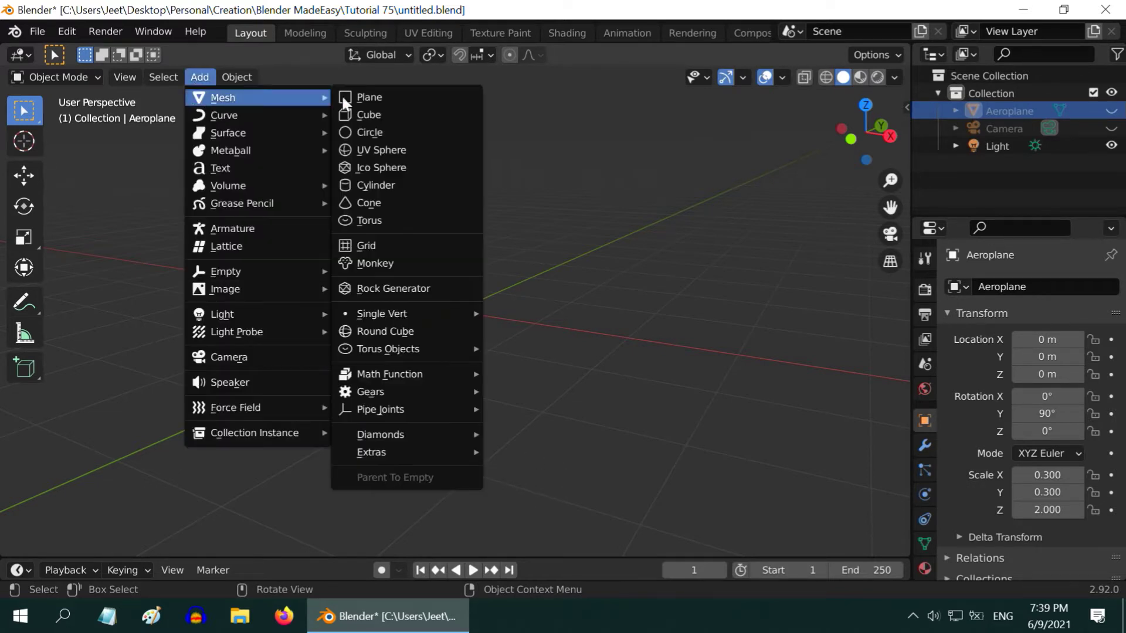
pyautogui.click(389, 93)
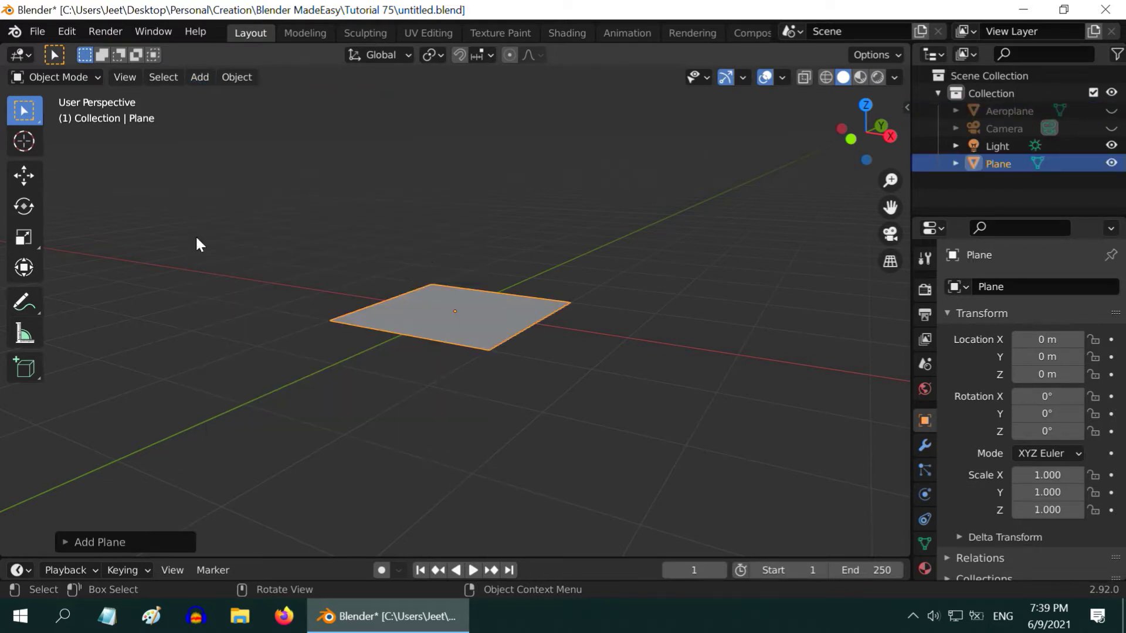
# Enter Edit Mode on the plane in top view and set its X scale to 0.3.
pyautogui.click(61, 76)
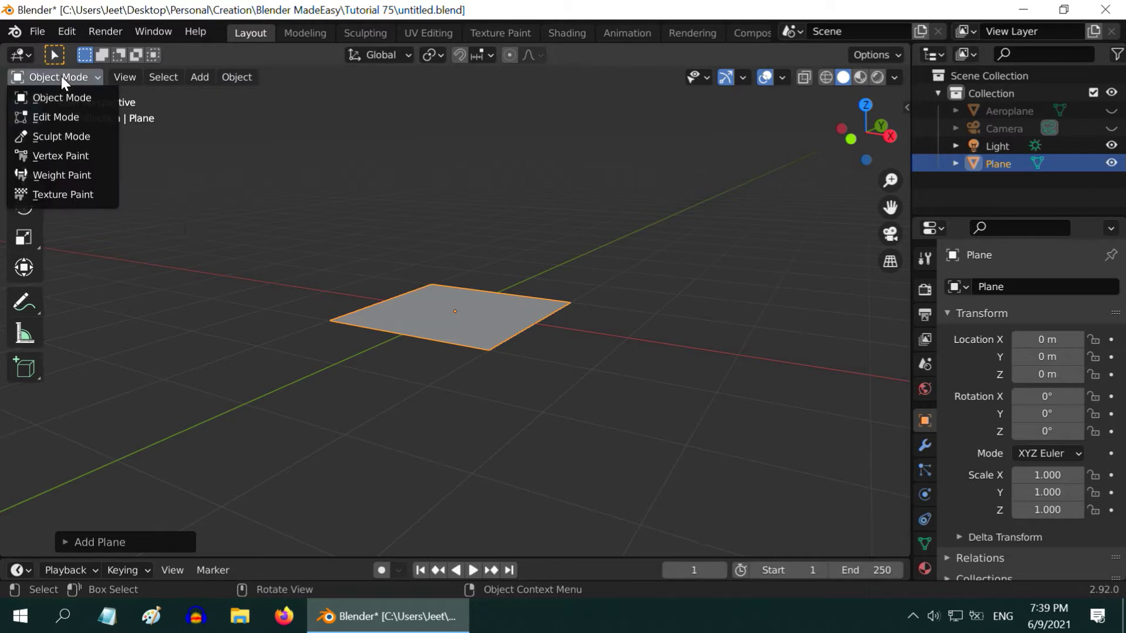
pyautogui.click(65, 114)
pyautogui.press('KP_7')
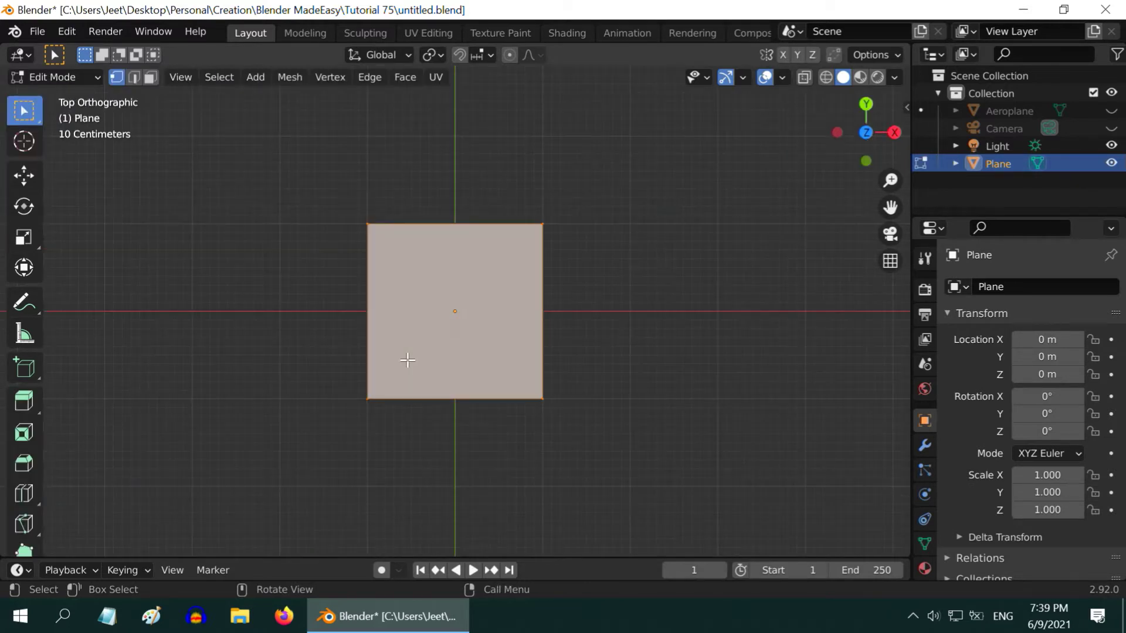
pyautogui.click(1048, 476)
pyautogui.press('BackSpace')
pyautogui.write('.3')
pyautogui.press('Return')
pyautogui.scroll(4, 413, 408)
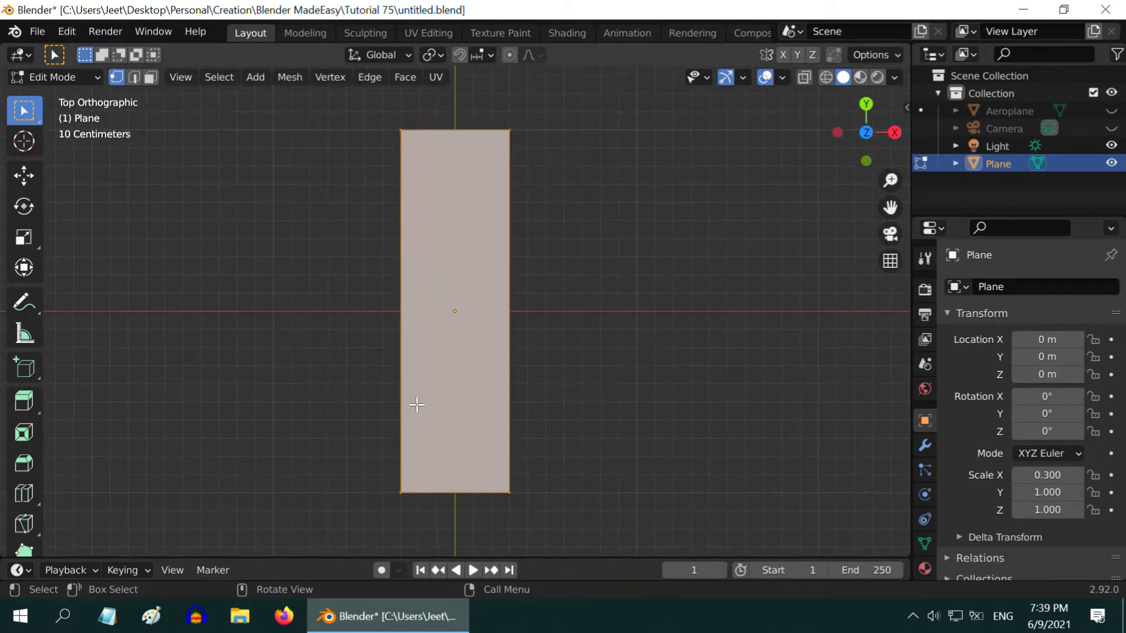
# Select the two vertices of the plane's short edge on the negative Y side and subdivide that edge.
pyautogui.click(352, 473)
pyautogui.moveTo(354, 473); pyautogui.dragTo(553, 511)
pyautogui.click(371, 80)
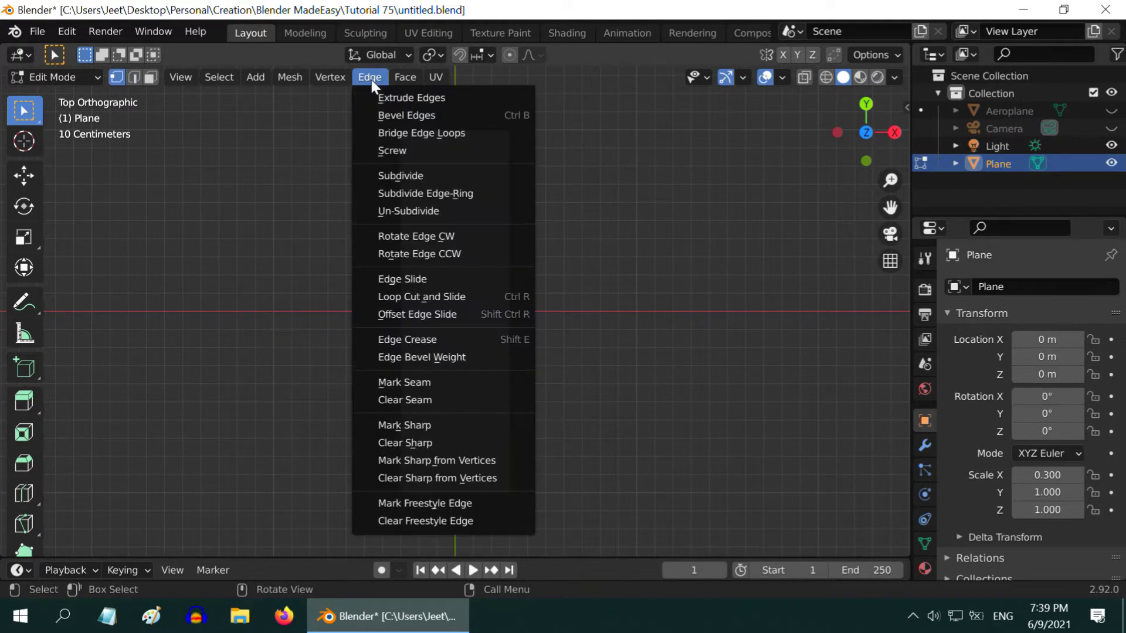
pyautogui.click(399, 177)
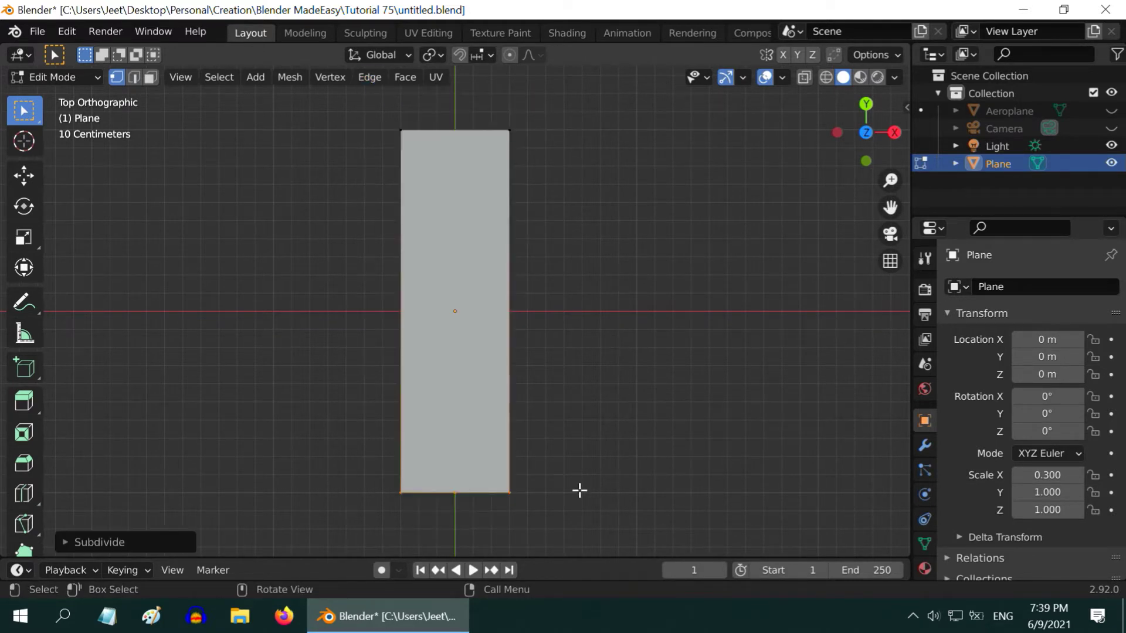
# Shape an angled wing tip by moving the new midpoint towards the +X corner and the -X corner inward, and return to Object Mode.
pyautogui.click(557, 496)
pyautogui.click(463, 497)
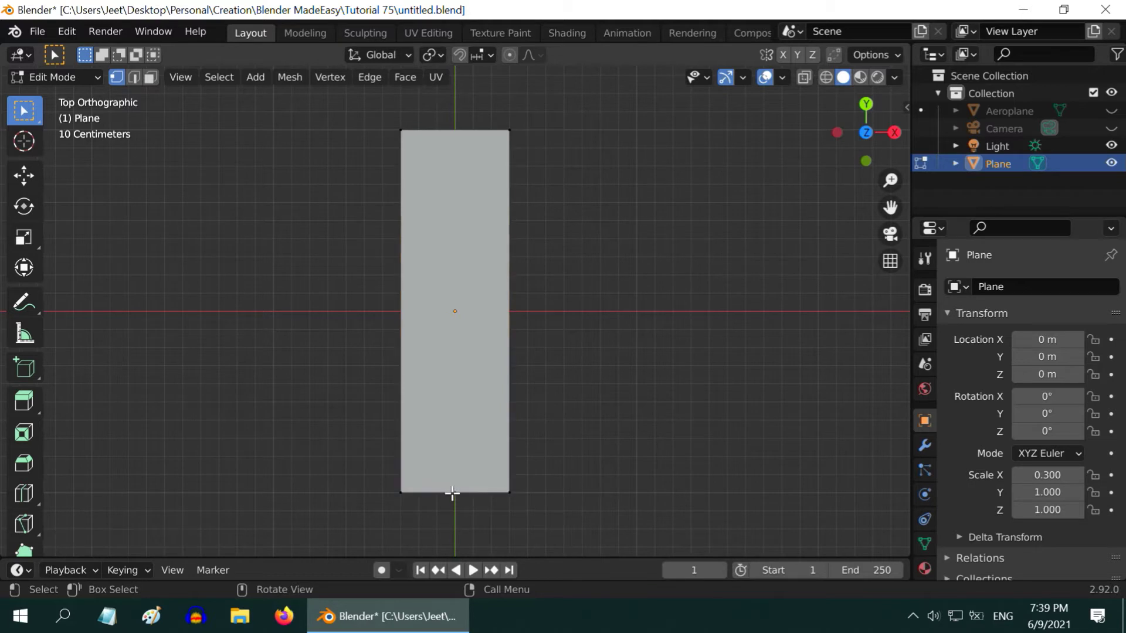
pyautogui.click(22, 174)
pyautogui.moveTo(455, 492); pyautogui.dragTo(501, 496)
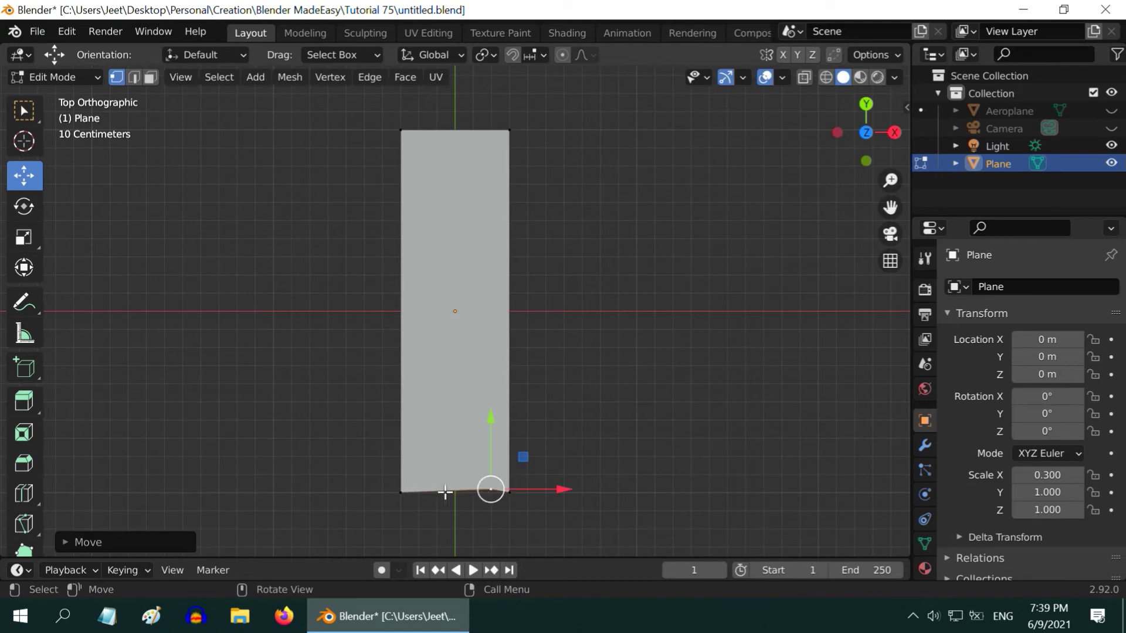
pyautogui.click(401, 491)
pyautogui.moveTo(399, 491); pyautogui.dragTo(446, 439)
pyautogui.click(311, 419)
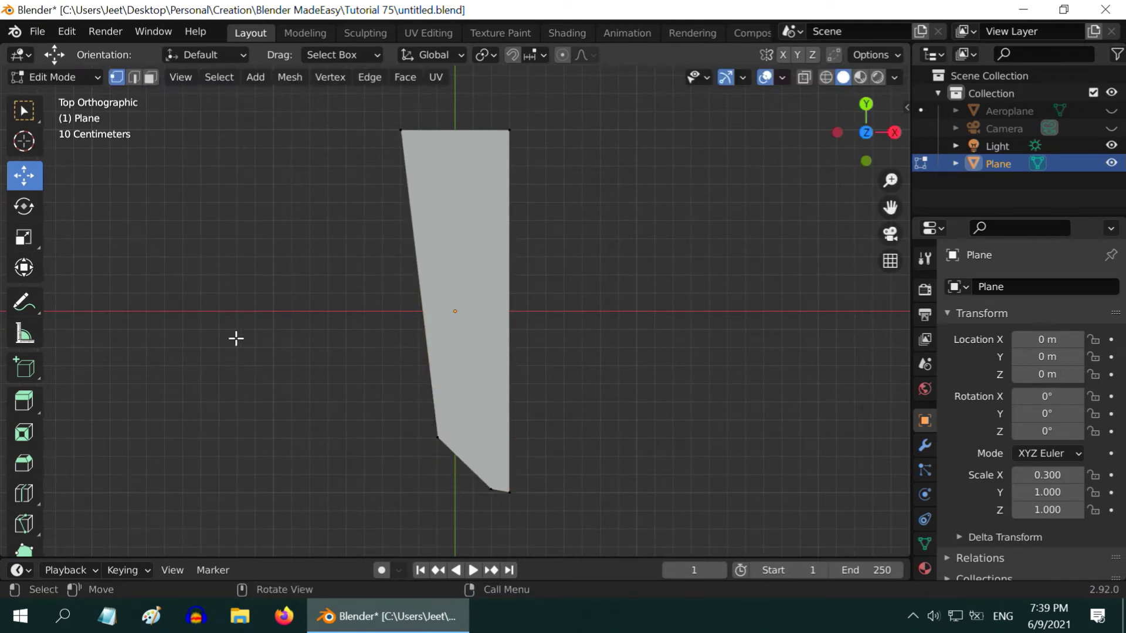
pyautogui.click(86, 77)
pyautogui.click(83, 94)
pyautogui.moveTo(586, 435); pyautogui.dragTo(512, 401, button='middle')
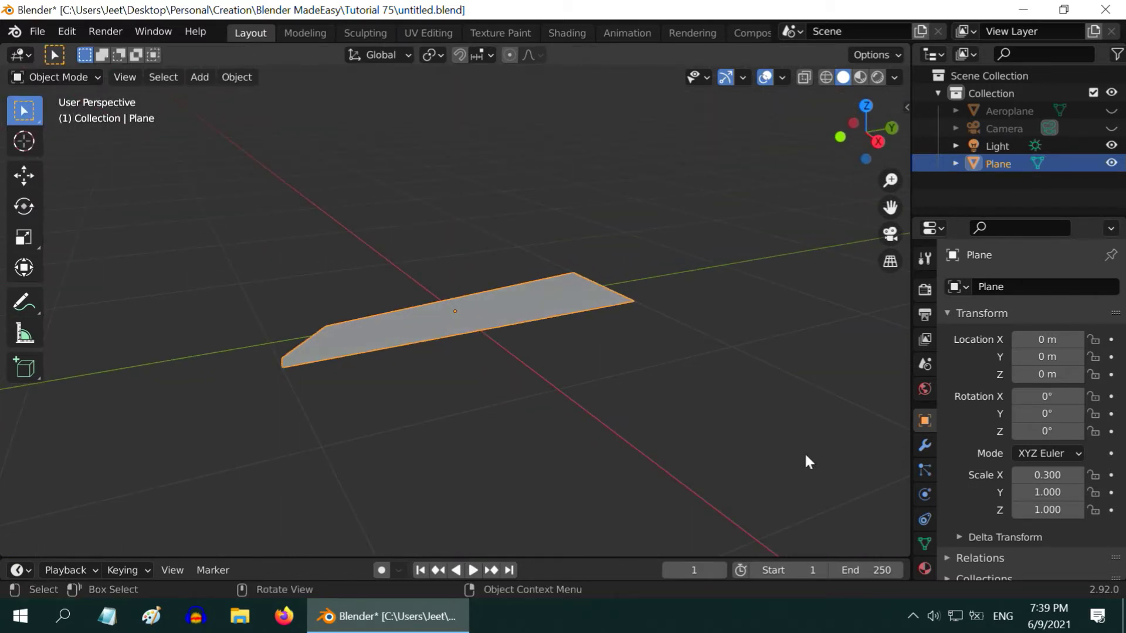
# Add a Solidify modifier to the plane with offset 0 and thickness 0.04 m, and apply it.
pyautogui.click(926, 447)
pyautogui.click(986, 287)
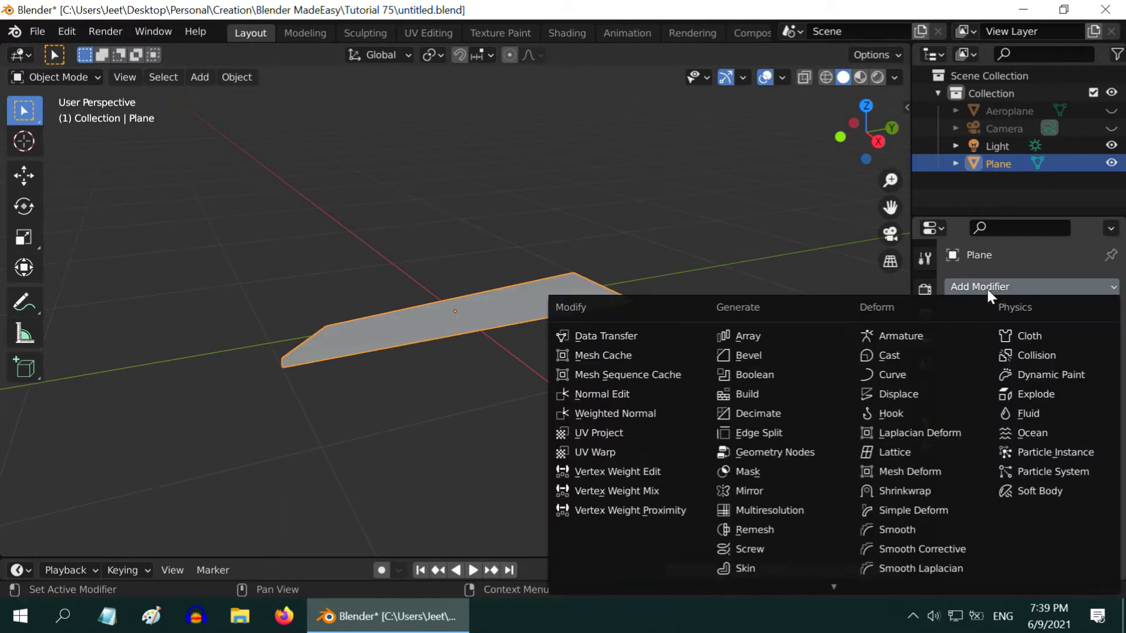
pyautogui.scroll(-5, 828, 583)
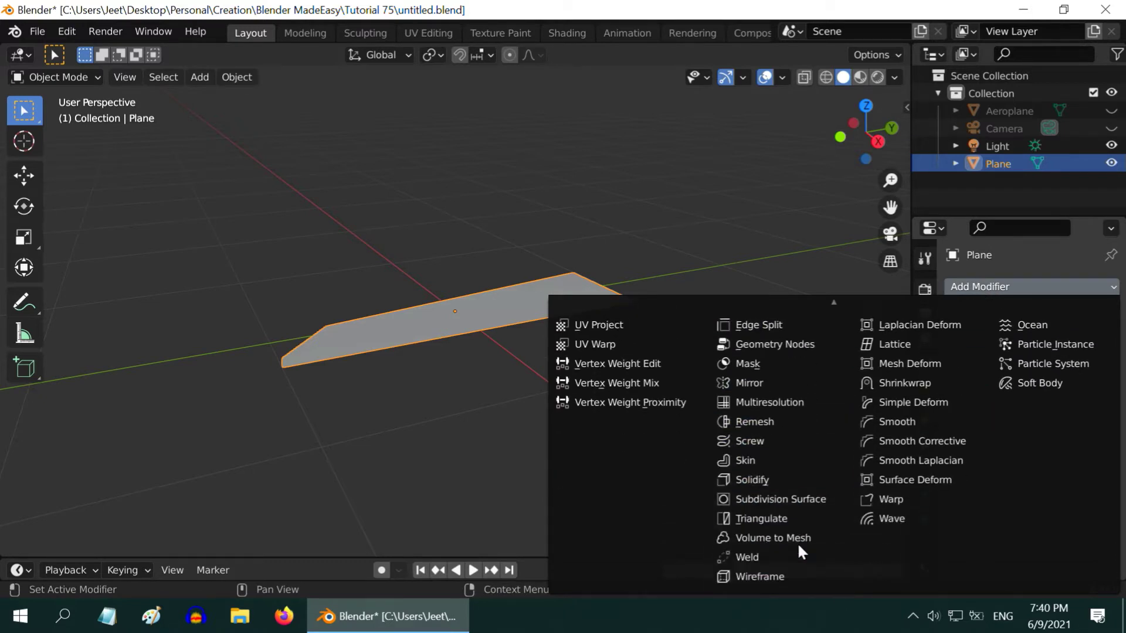
pyautogui.click(771, 478)
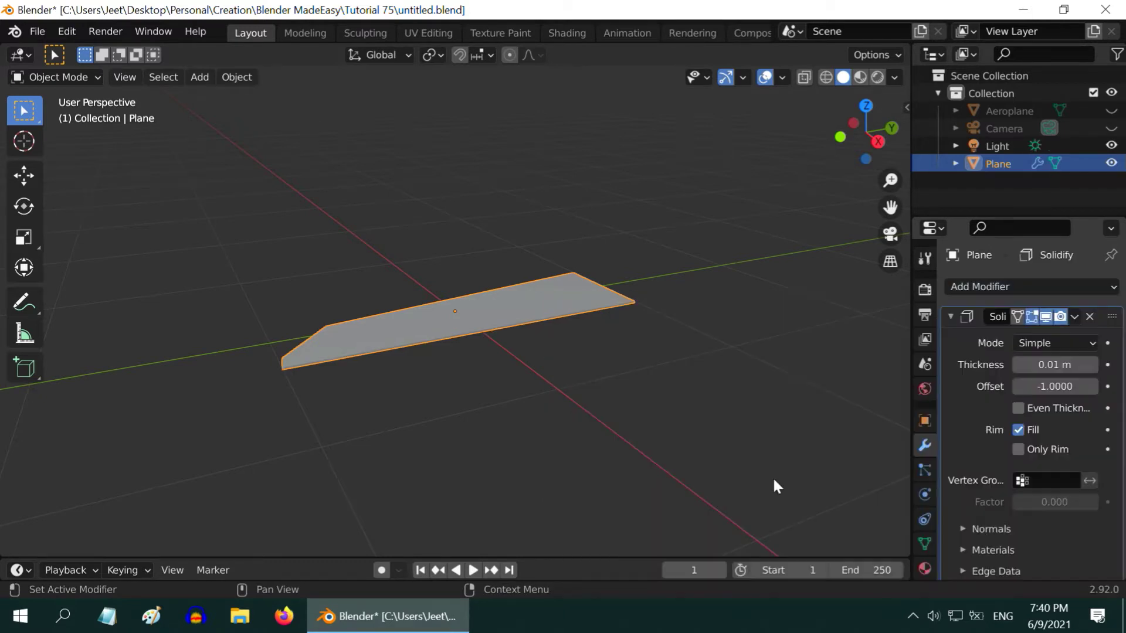
pyautogui.click(1050, 386)
pyautogui.write('0')
pyautogui.press('Return')
pyautogui.click(1058, 365)
pyautogui.write('.04')
pyautogui.press('Return')
pyautogui.click(1070, 317)
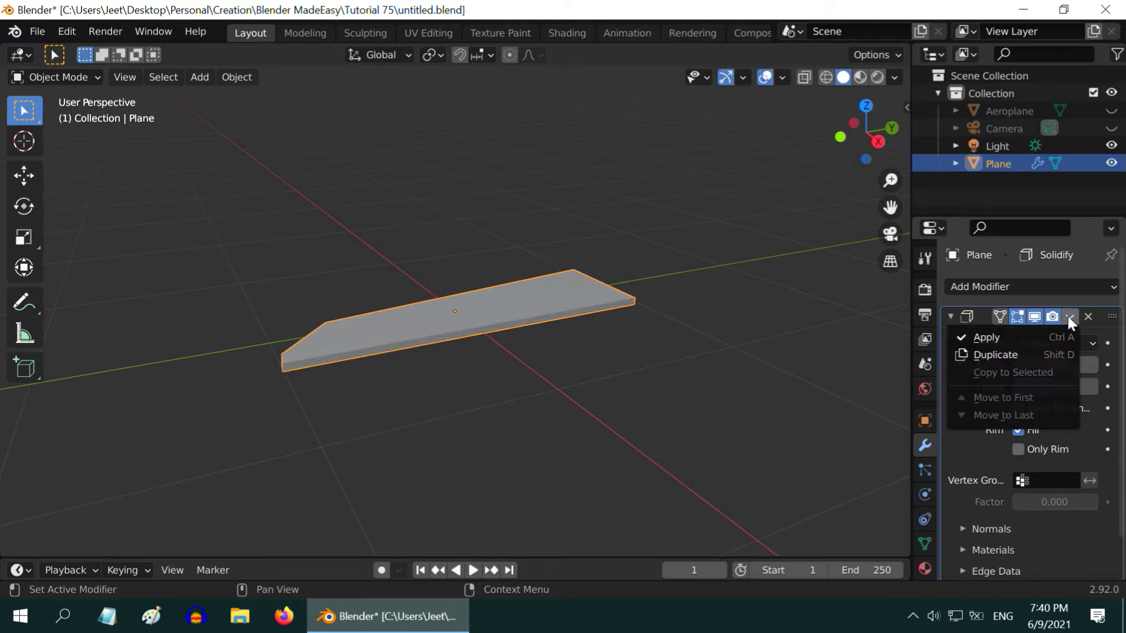
pyautogui.click(1028, 337)
# Add a Bevel modifier to the plane with amount 0.2 m and 6 segments, and apply it.
pyautogui.click(995, 286)
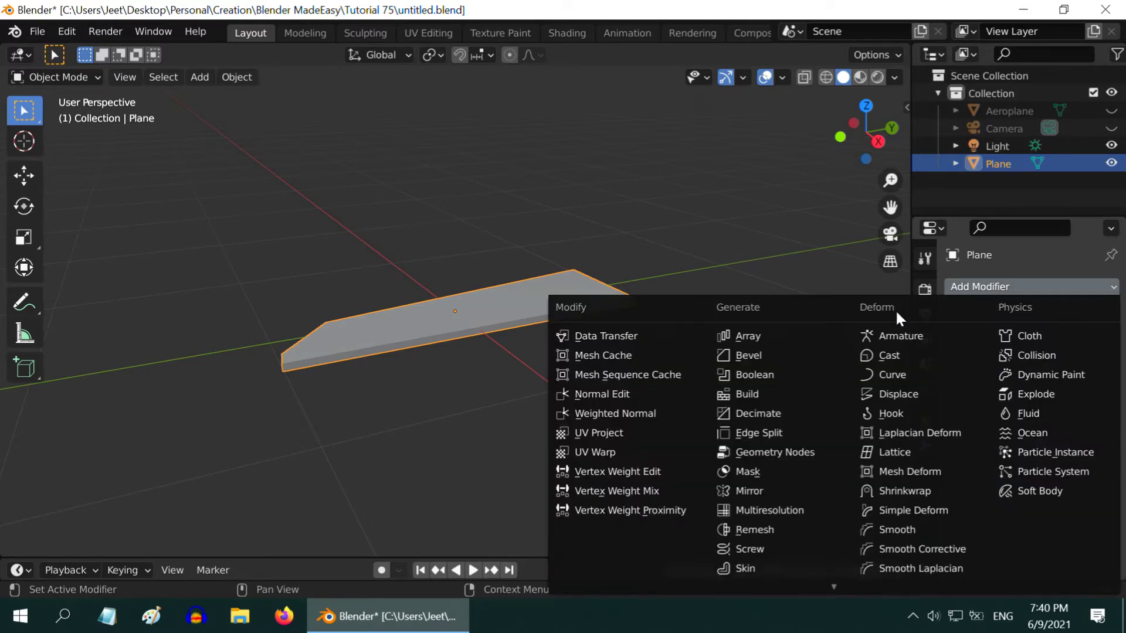
pyautogui.click(780, 354)
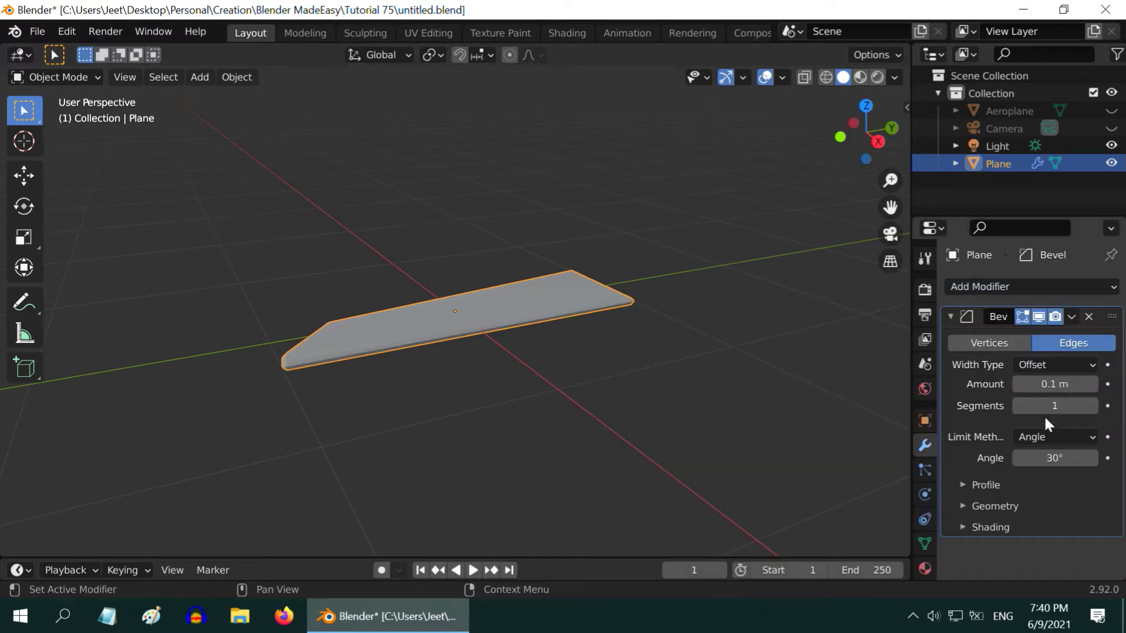
pyautogui.click(1067, 384)
pyautogui.press('BackSpace')
pyautogui.write('.2')
pyautogui.press('Return')
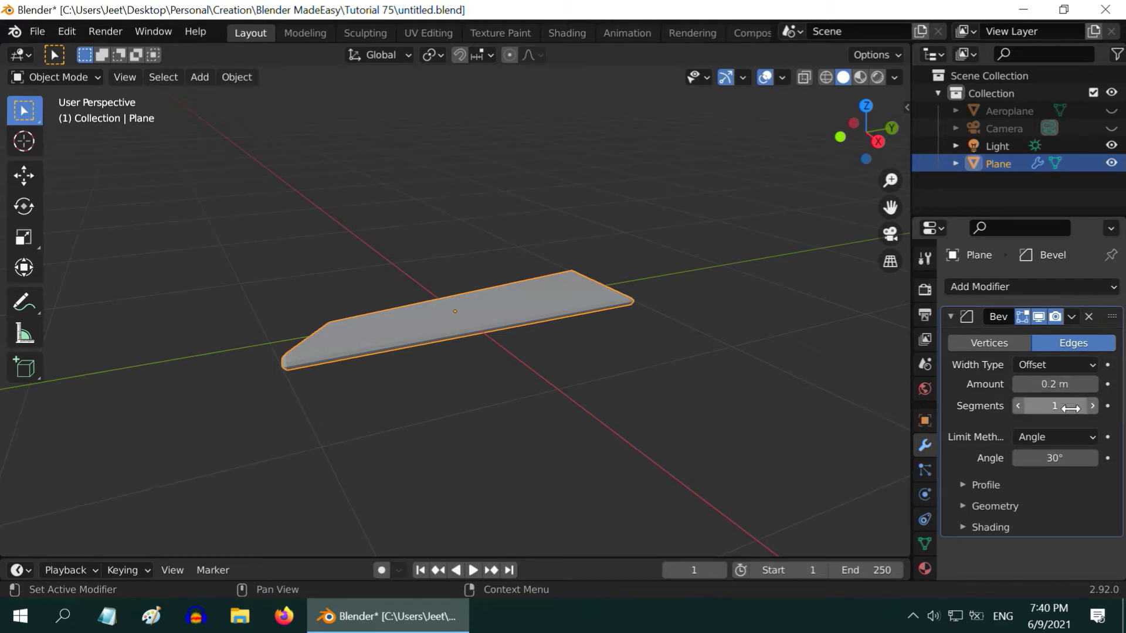
pyautogui.click(1073, 409)
pyautogui.write('6')
pyautogui.press('Return')
pyautogui.click(1072, 317)
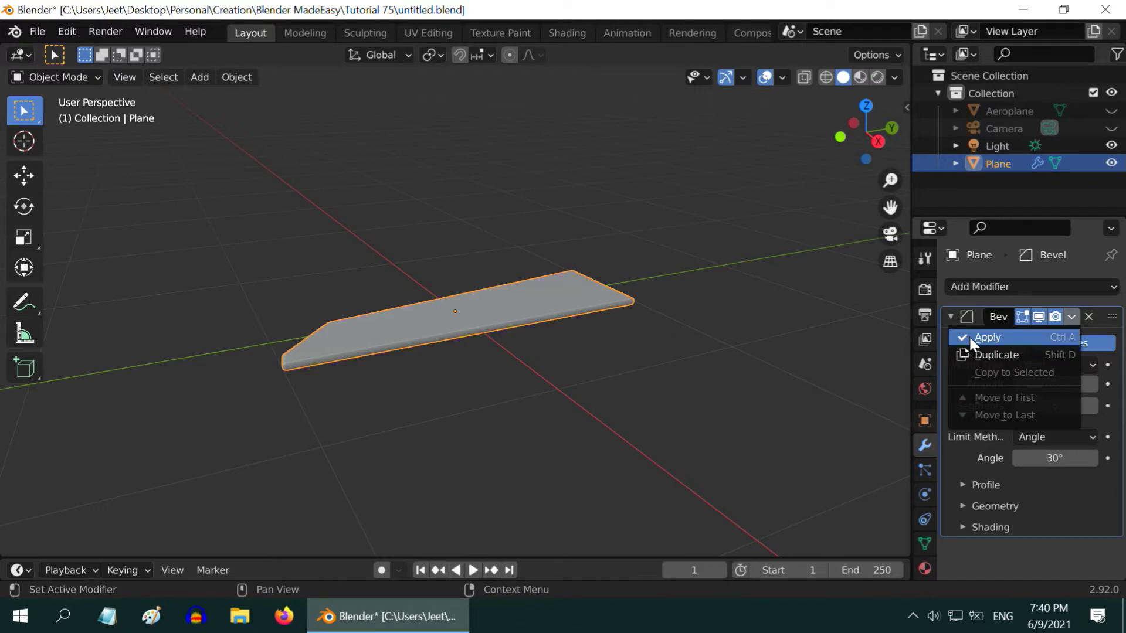
pyautogui.click(997, 338)
# Rename the bevelled plane object as Wing.
pyautogui.click(358, 377)
pyautogui.moveTo(339, 414); pyautogui.dragTo(417, 415, button='middle')
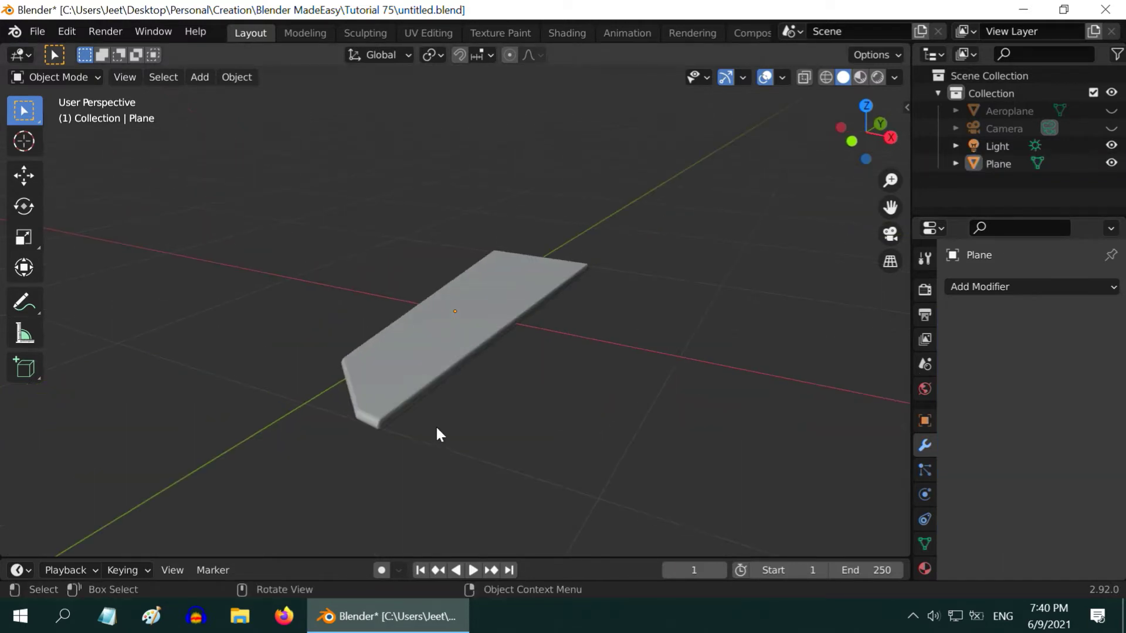
pyautogui.scroll(2, 452, 441)
pyautogui.moveTo(461, 444); pyautogui.dragTo(440, 460, button='middle')
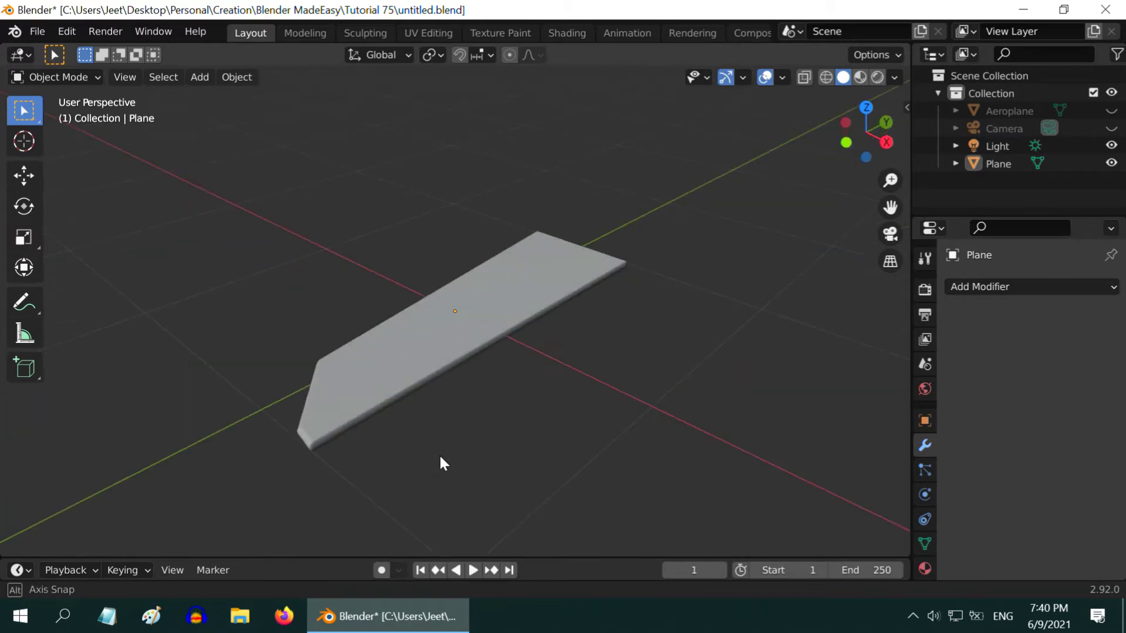
pyautogui.click(453, 341)
pyautogui.doubleClick(1004, 164)
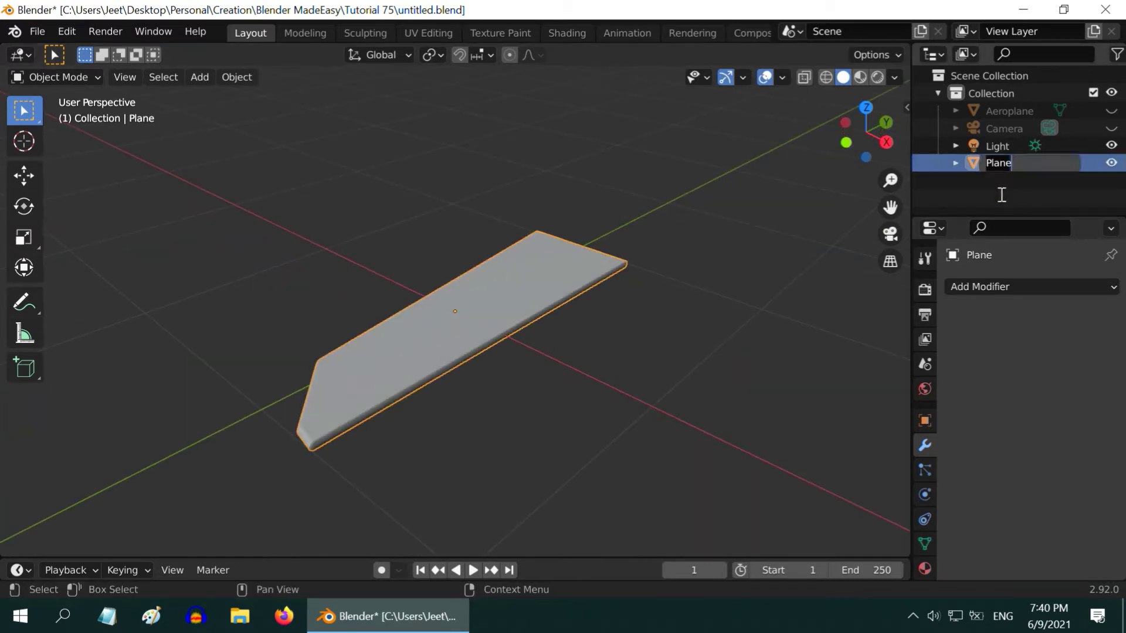
pyautogui.write('Wing')
pyautogui.press('Return')
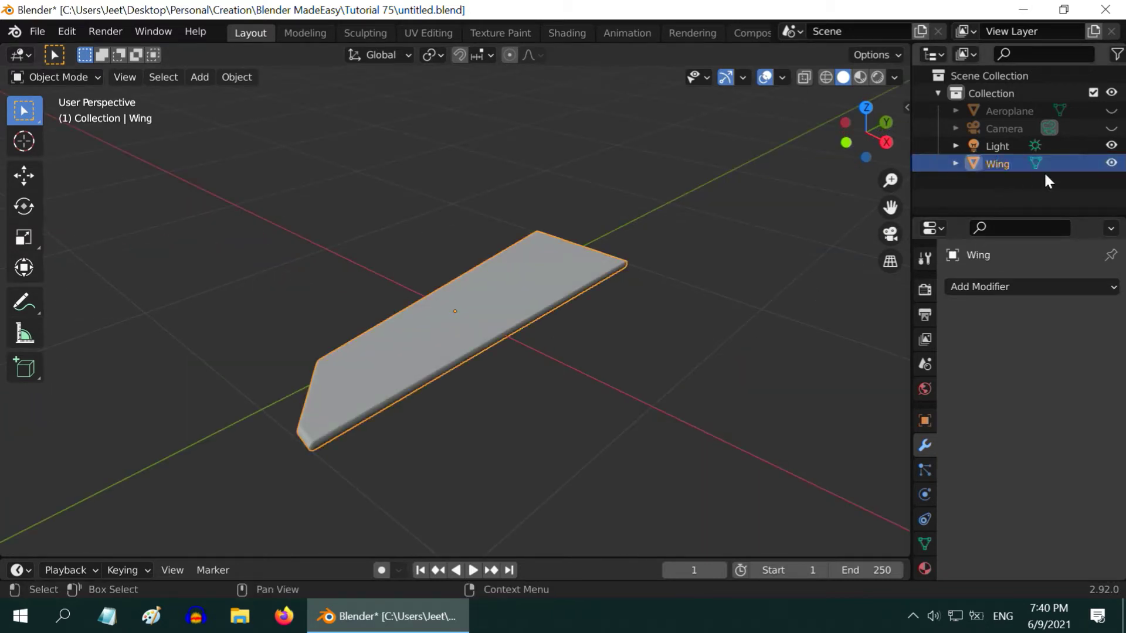
# Hide the Wing object and add a new cylinder mesh.
pyautogui.click(1106, 165)
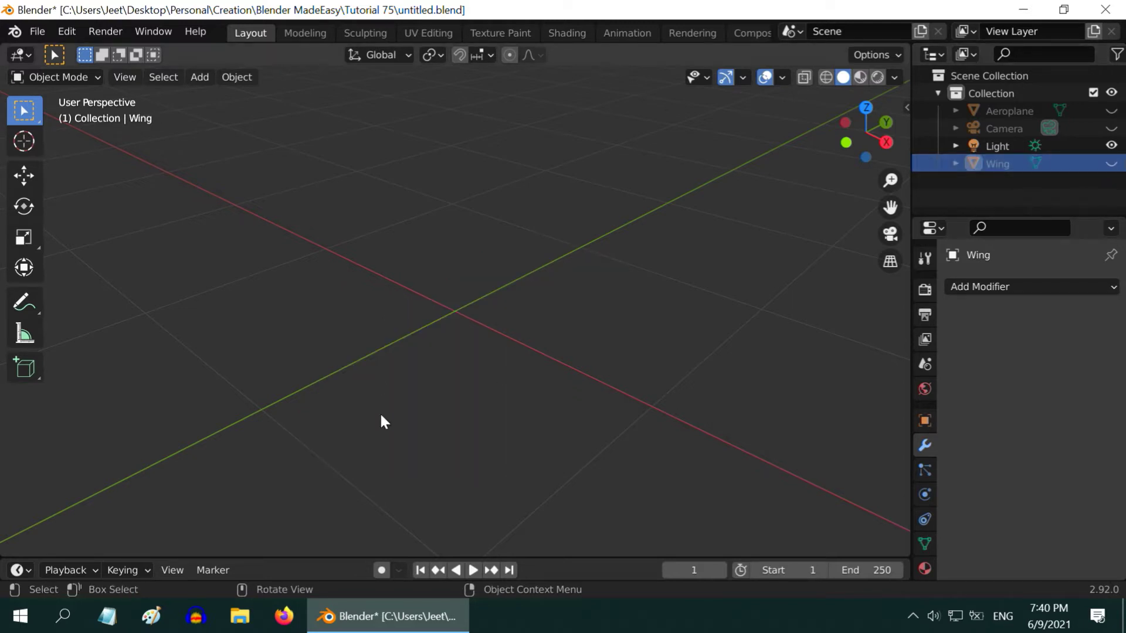
pyautogui.click(198, 77)
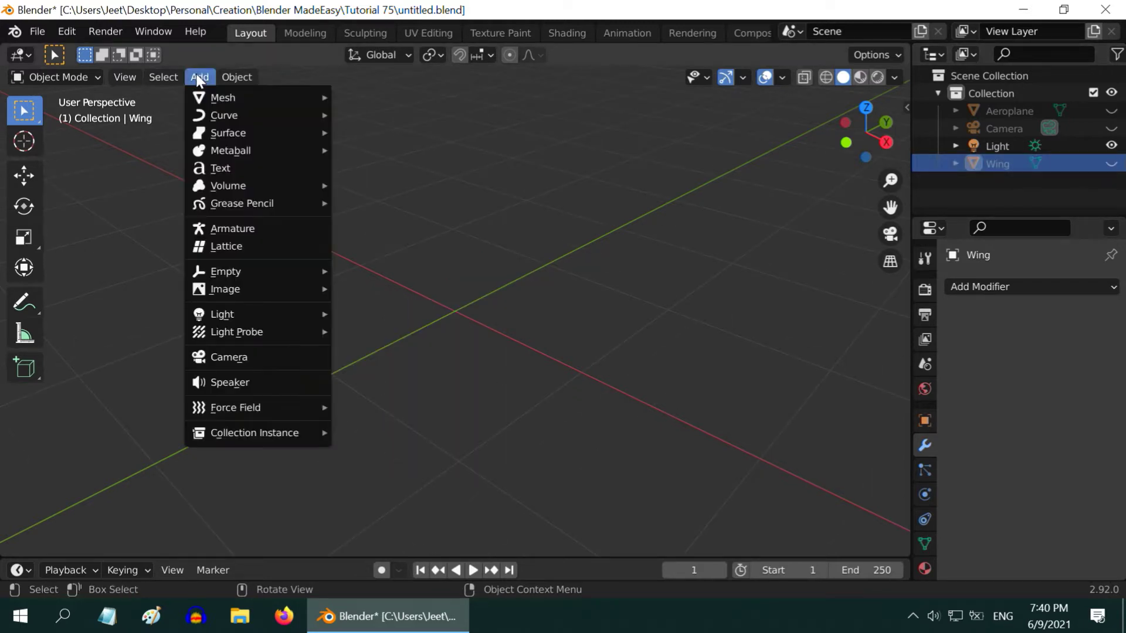
pyautogui.moveTo(223, 97)
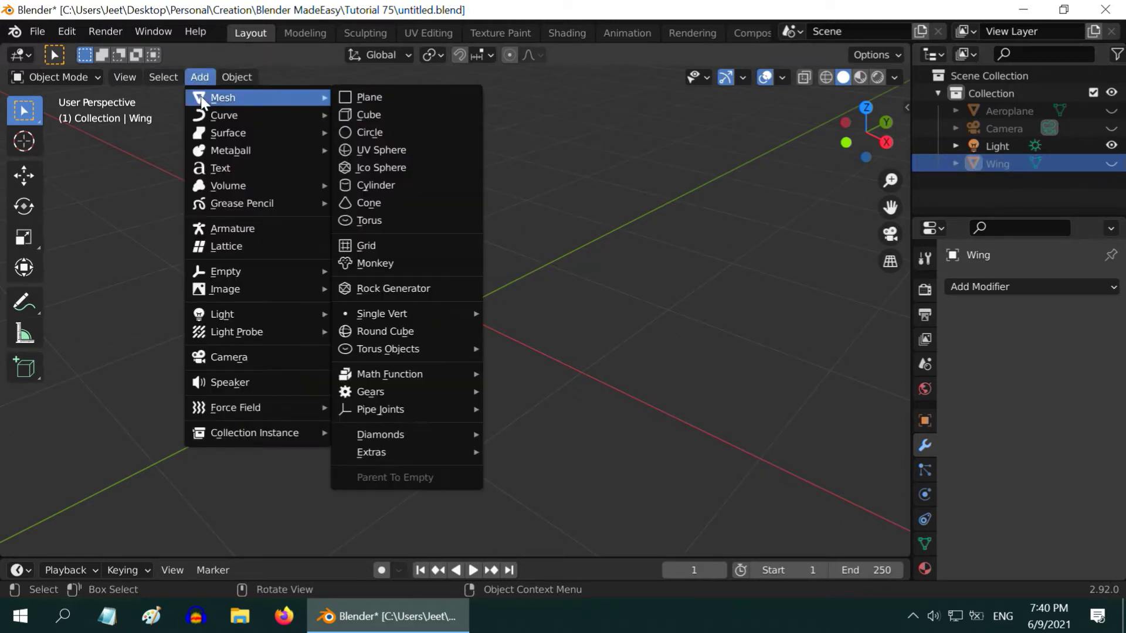
pyautogui.click(393, 182)
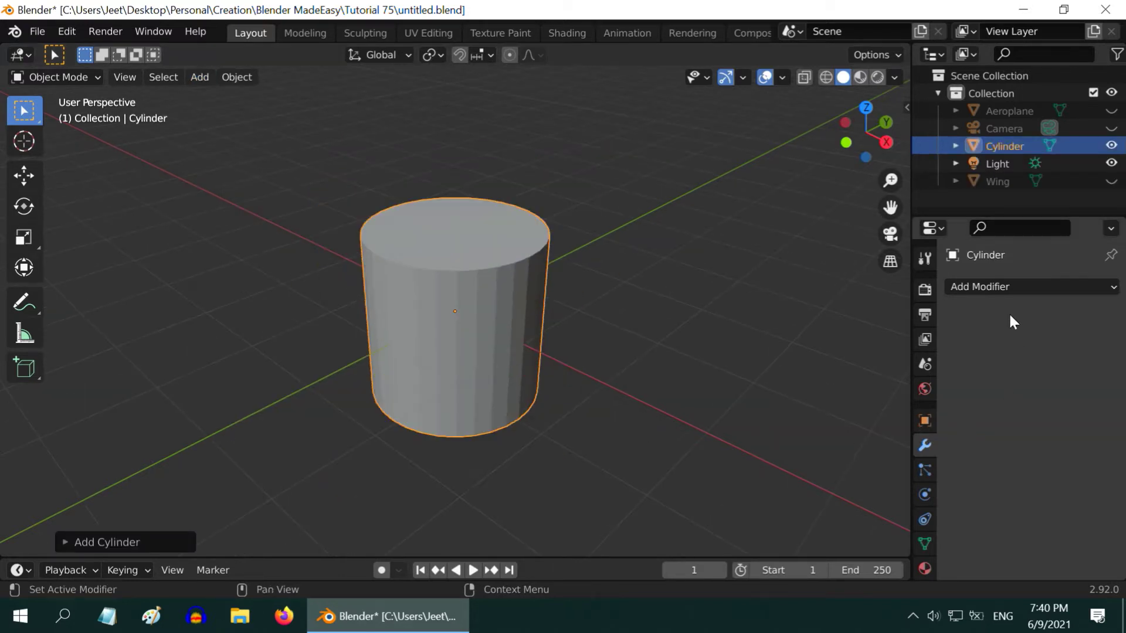
# Add a Subdivision Surface modifier to the cylinder with viewport level 2, and apply it.
pyautogui.click(991, 287)
pyautogui.scroll(-5, 836, 581)
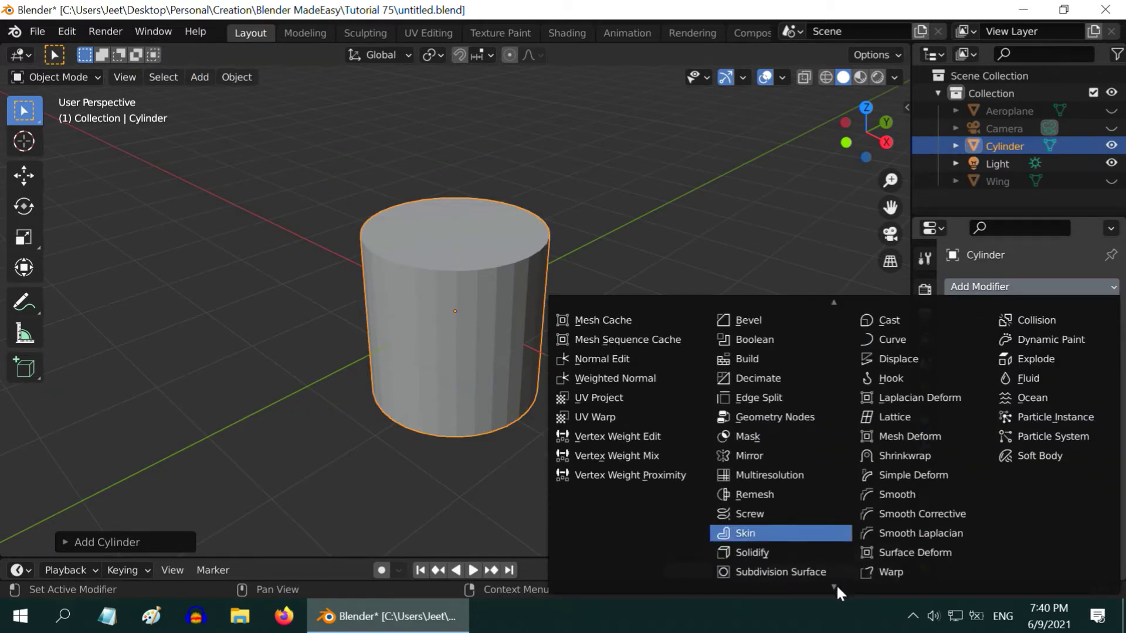
pyautogui.click(803, 499)
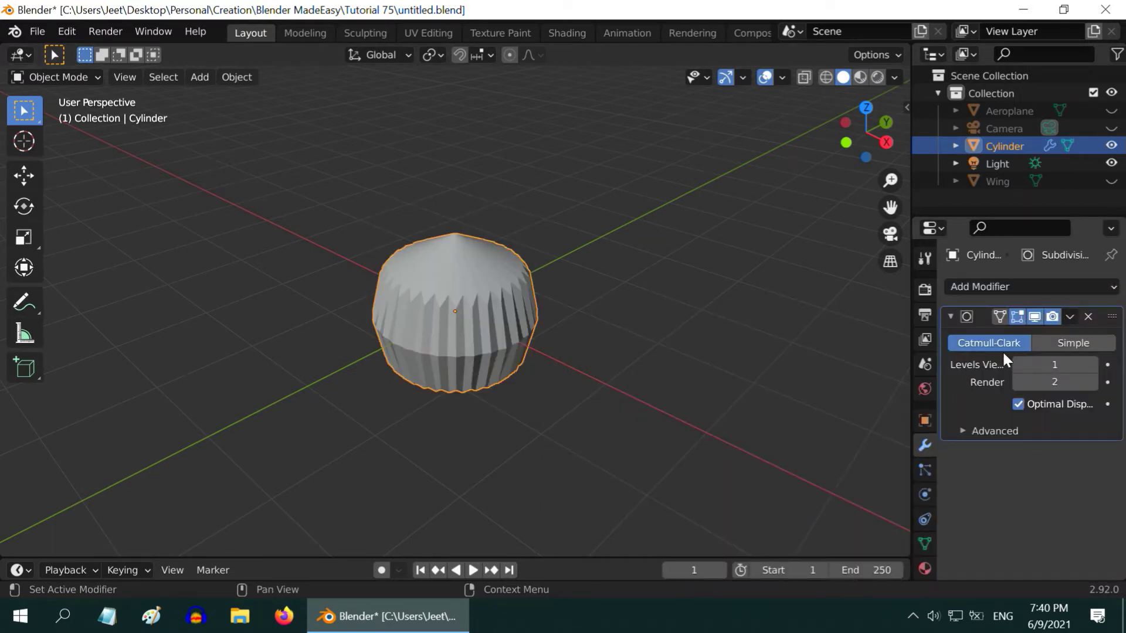
pyautogui.click(1091, 365)
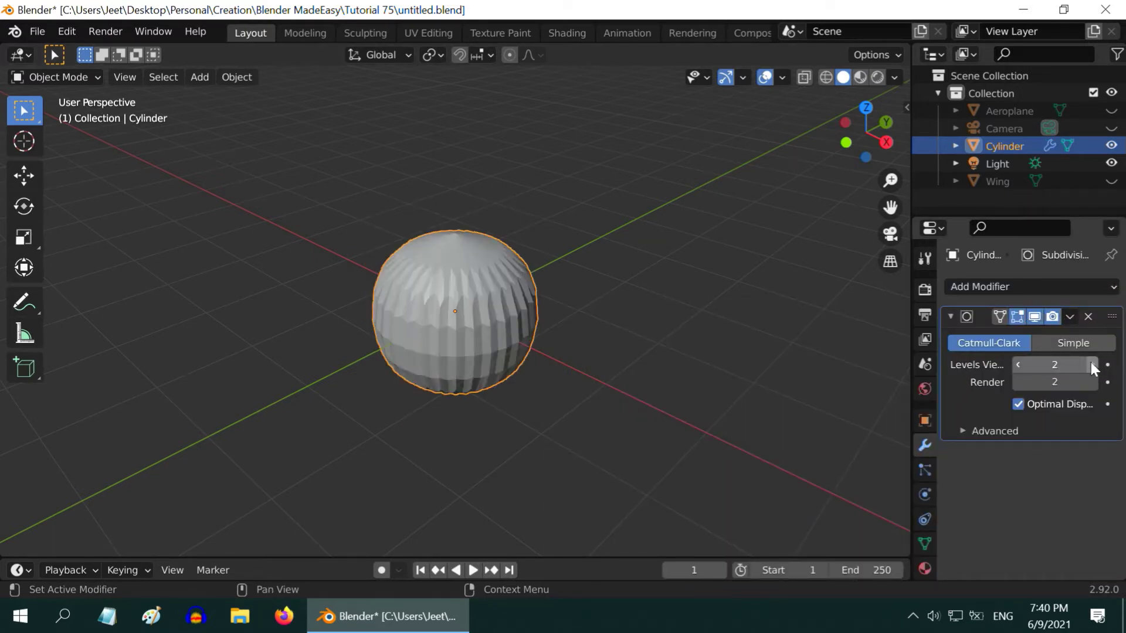
pyautogui.click(1070, 316)
pyautogui.click(1020, 333)
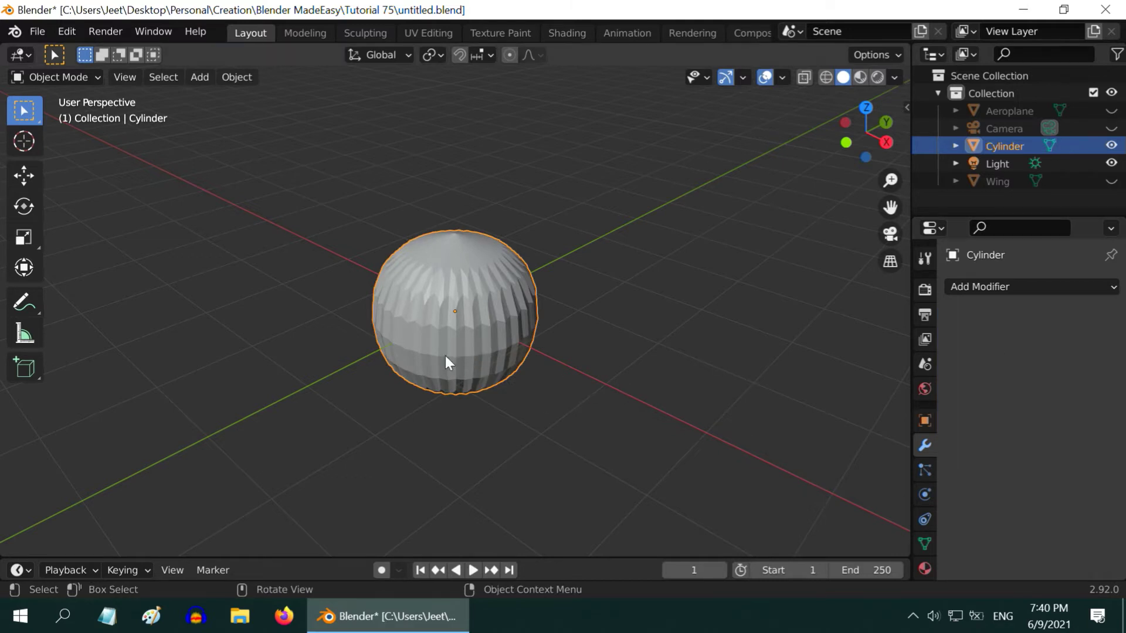
# Delete the vertices of the cylinder's lower half, including the middle ring, using X-ray in Edit Mode, and return to Object Mode.
pyautogui.click(72, 78)
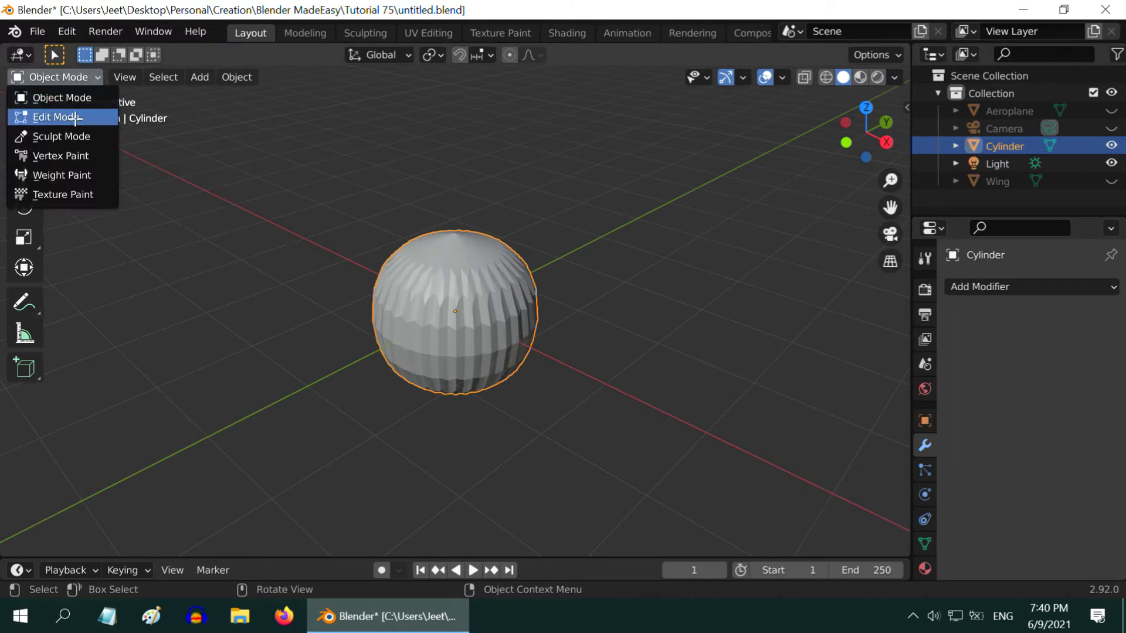
pyautogui.click(67, 115)
pyautogui.moveTo(520, 409); pyautogui.dragTo(503, 360, button='middle')
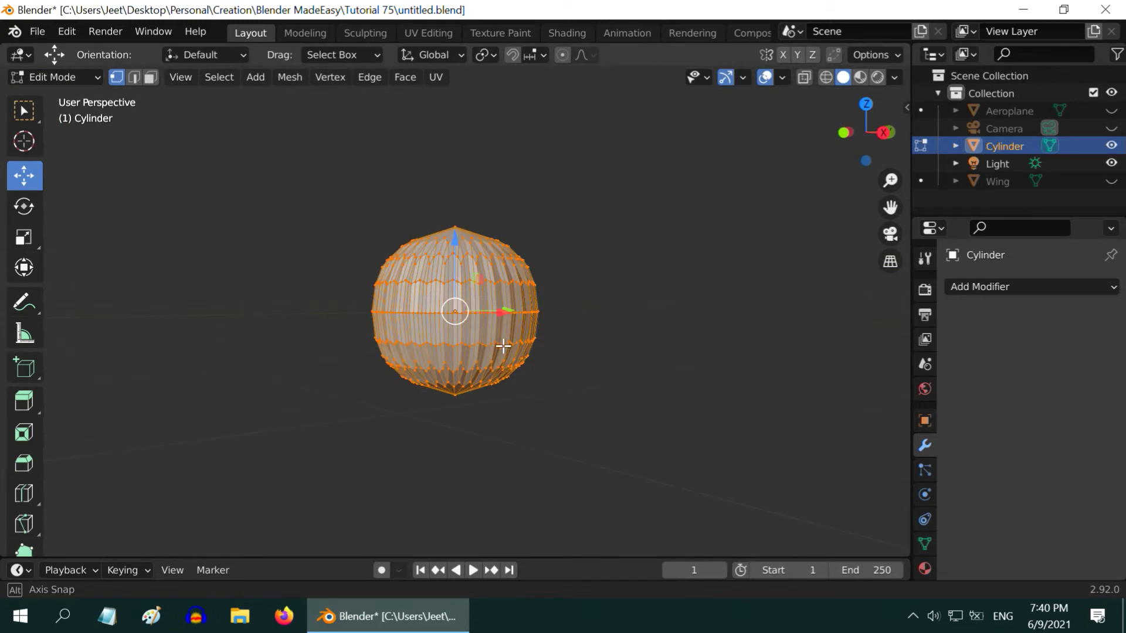
pyautogui.hotkey('alt', 'a')
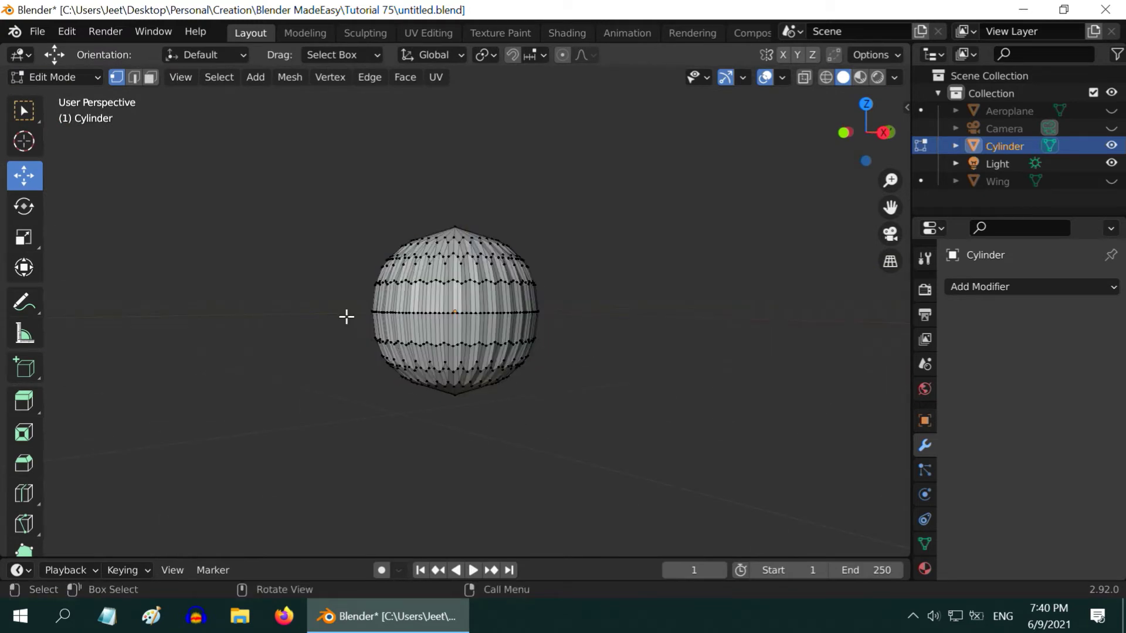
pyautogui.click(803, 78)
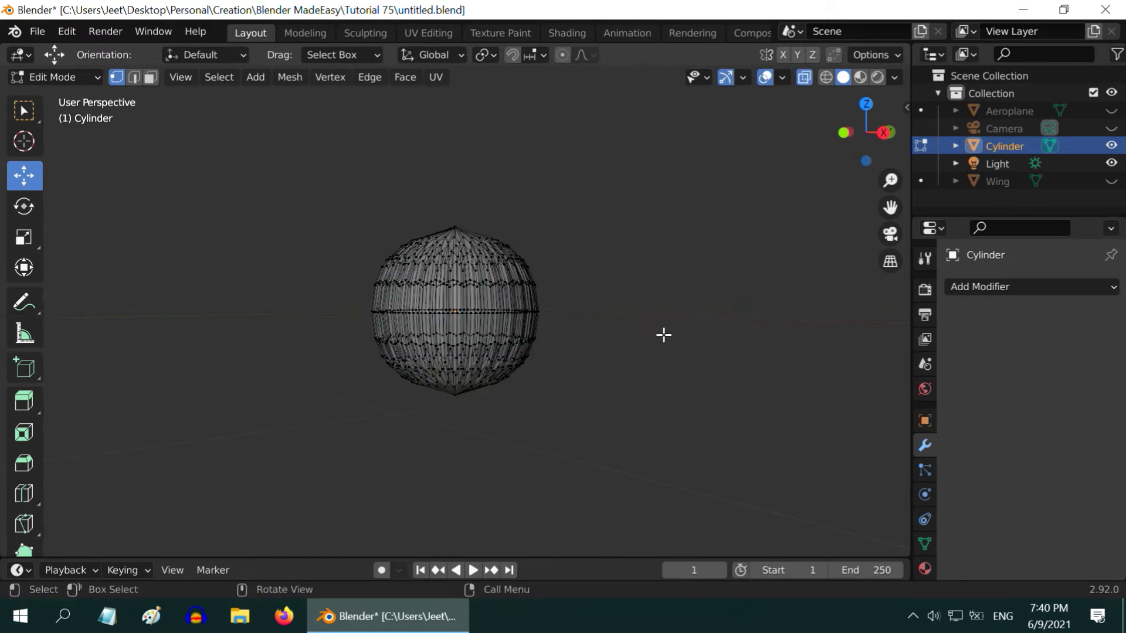
pyautogui.moveTo(345, 300); pyautogui.dragTo(597, 426)
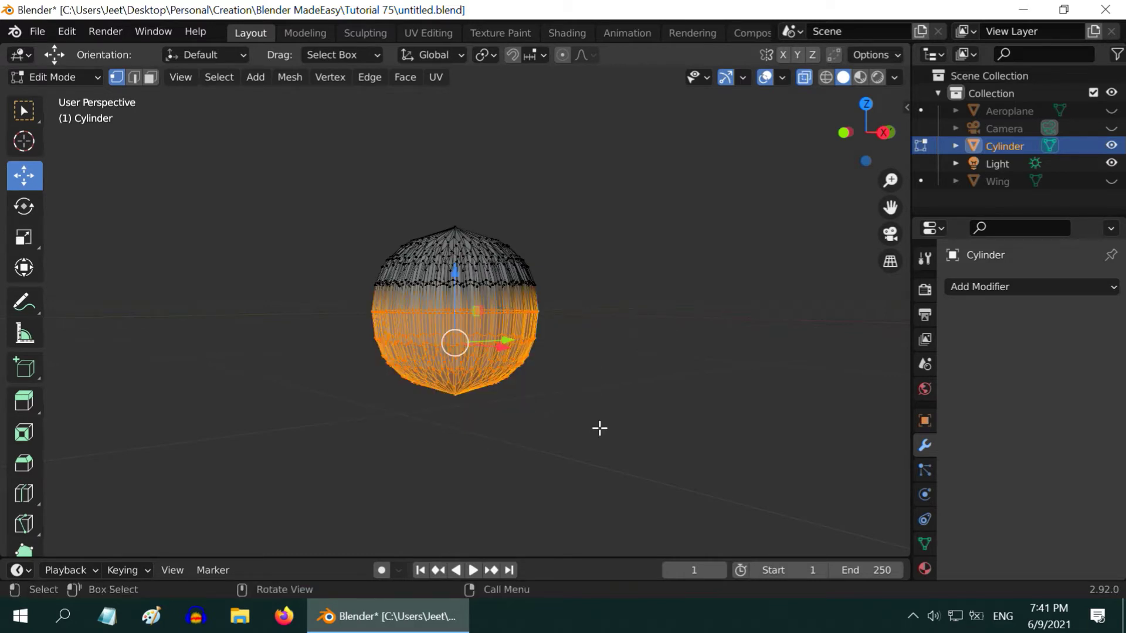
pyautogui.press('x')
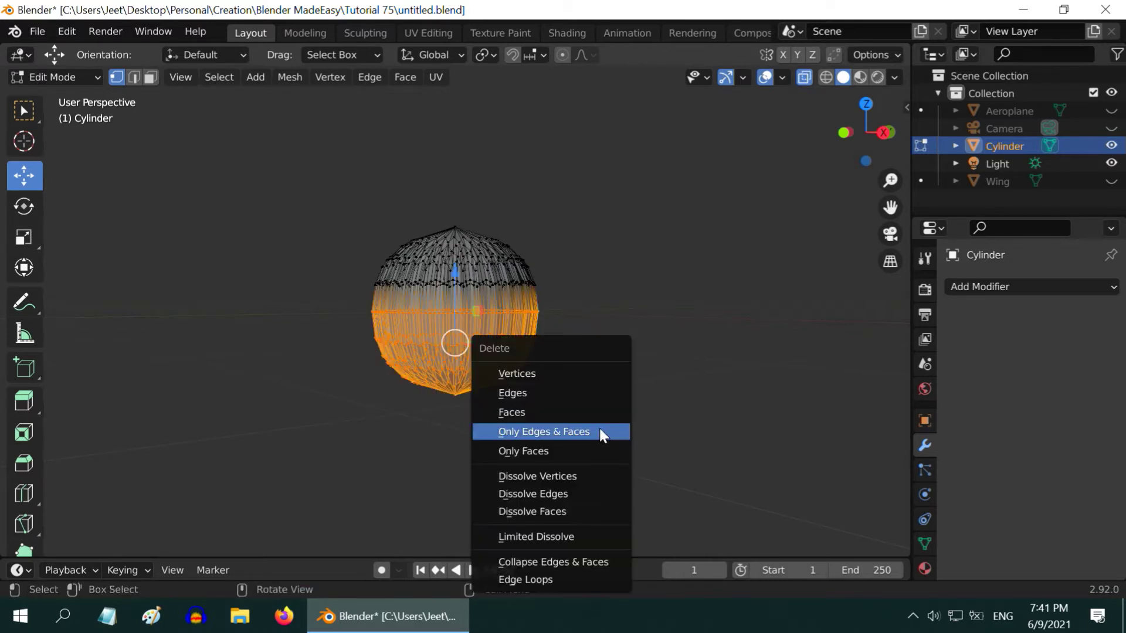
pyautogui.click(580, 373)
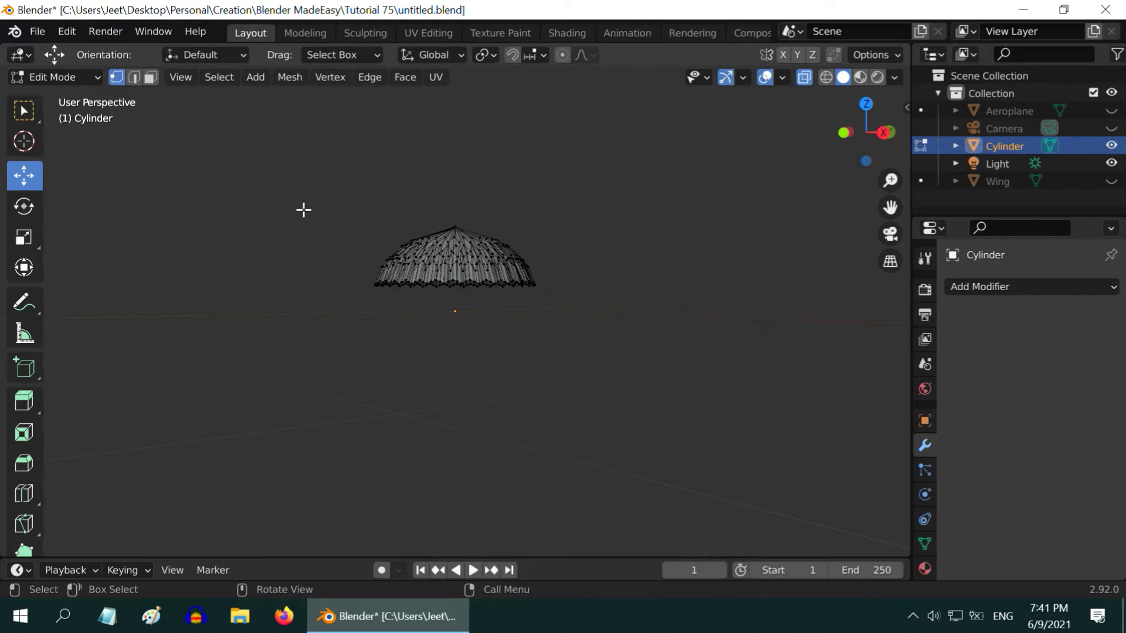
pyautogui.click(87, 77)
pyautogui.click(86, 95)
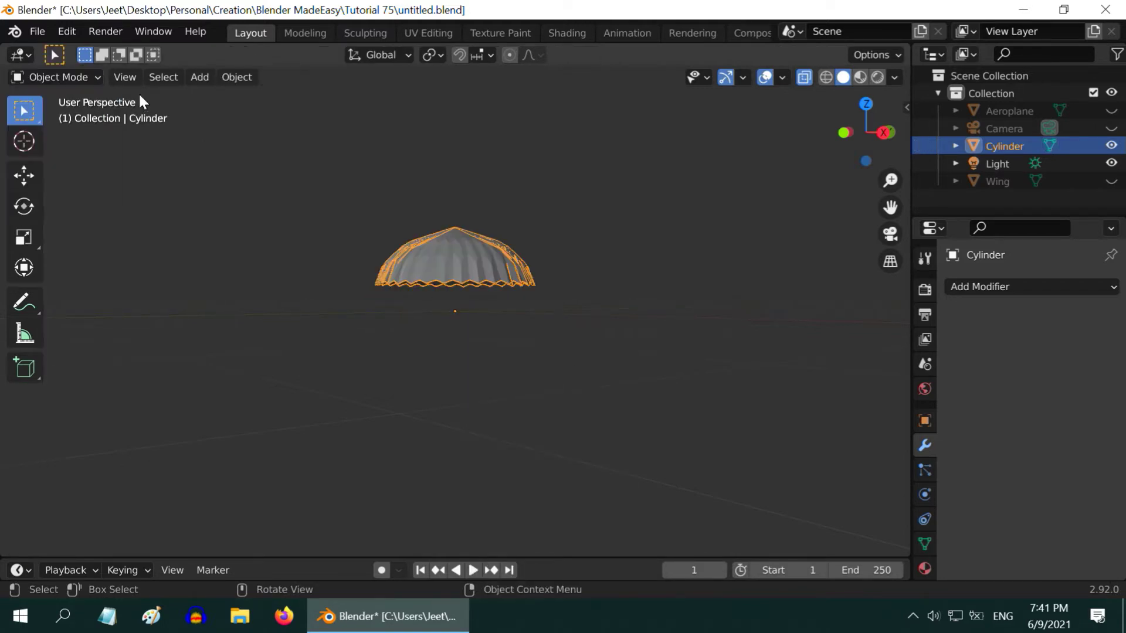
# Add a UV sphere mesh at the origin.
pyautogui.click(199, 78)
pyautogui.moveTo(246, 97)
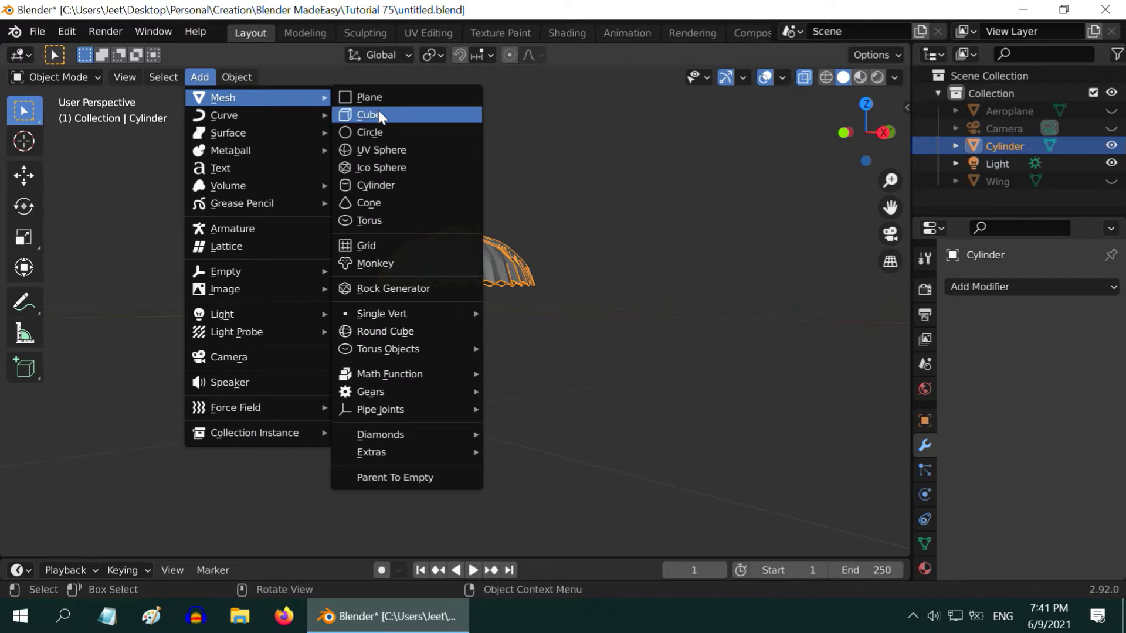
pyautogui.click(386, 149)
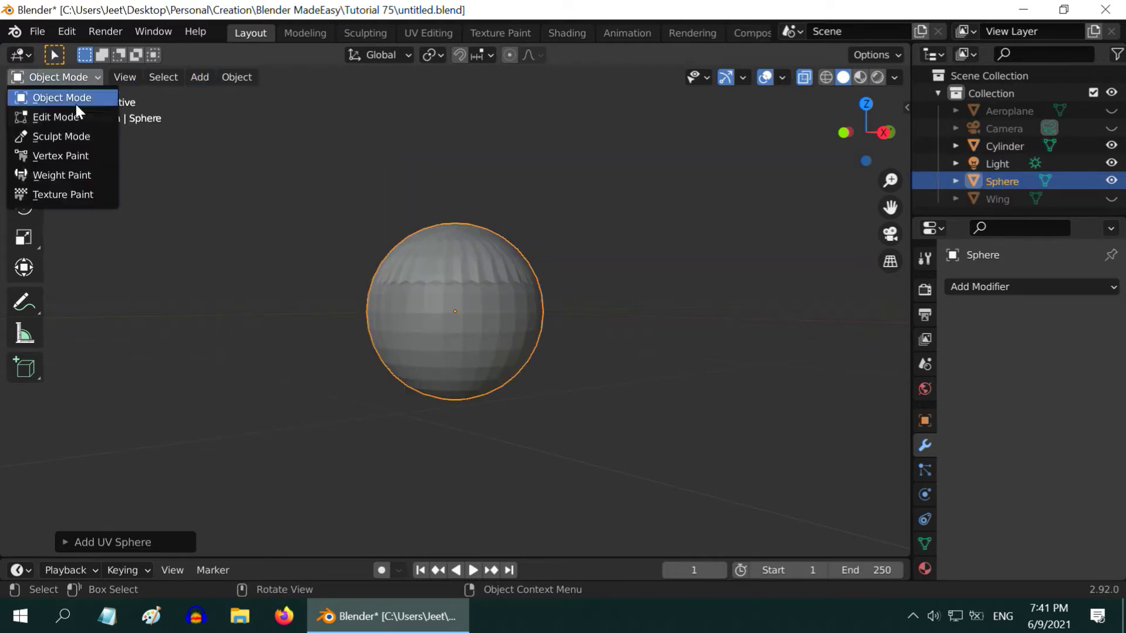
# Delete the vertices of the sphere's upper half above the equator in Edit Mode, then return to Object Mode with X-ray off.
pyautogui.click(74, 116)
pyautogui.click(304, 382)
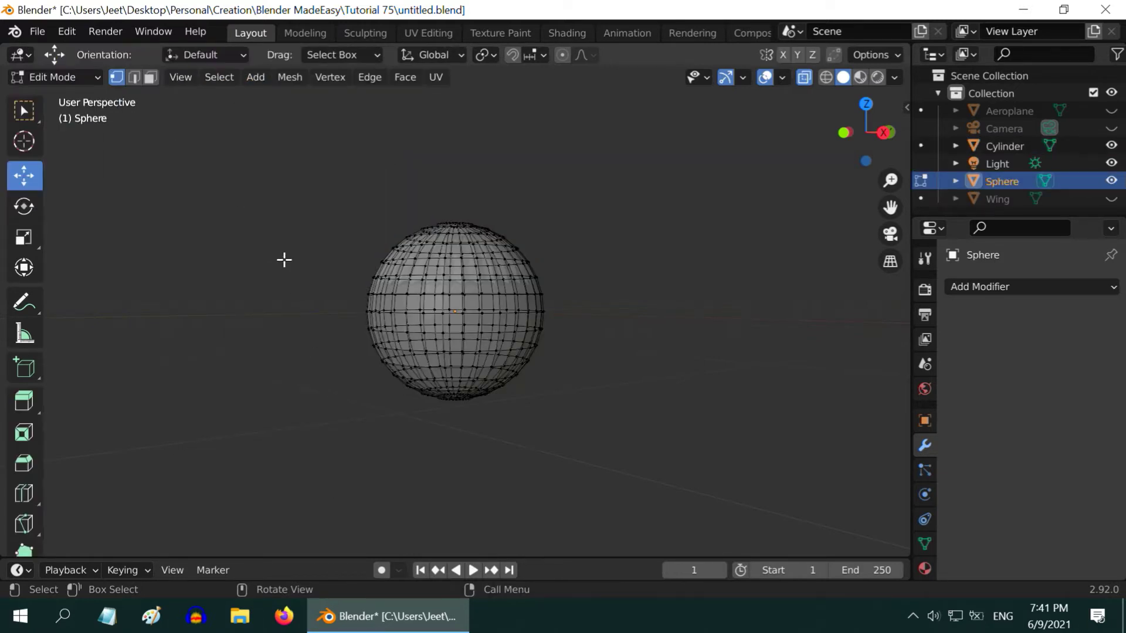
pyautogui.moveTo(284, 197); pyautogui.dragTo(608, 302)
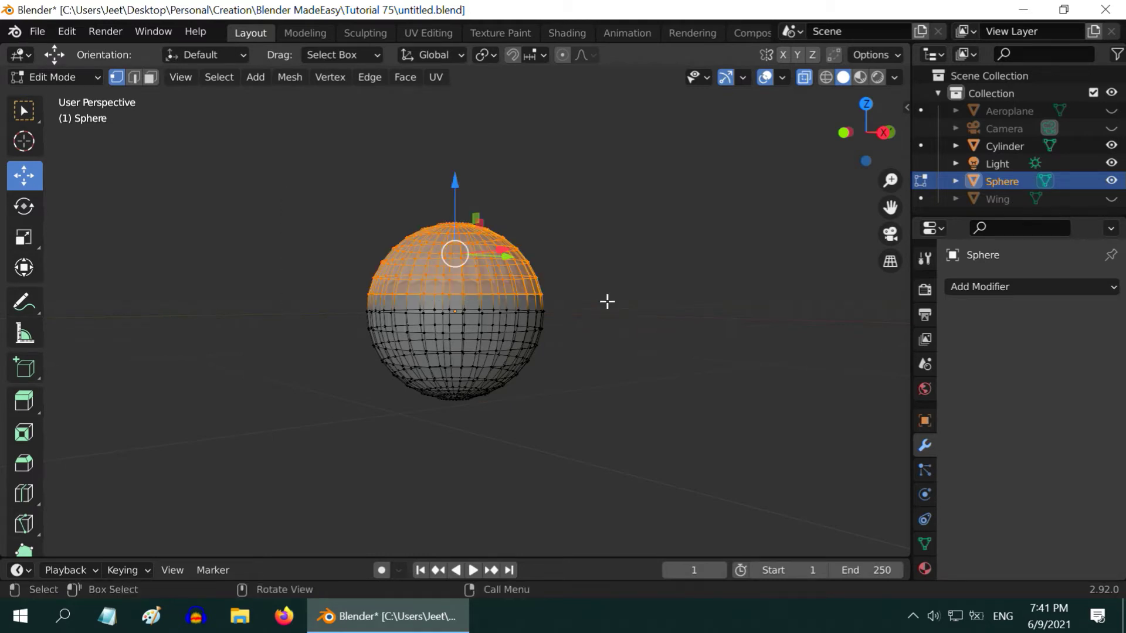
pyautogui.press('x')
pyautogui.click(607, 302)
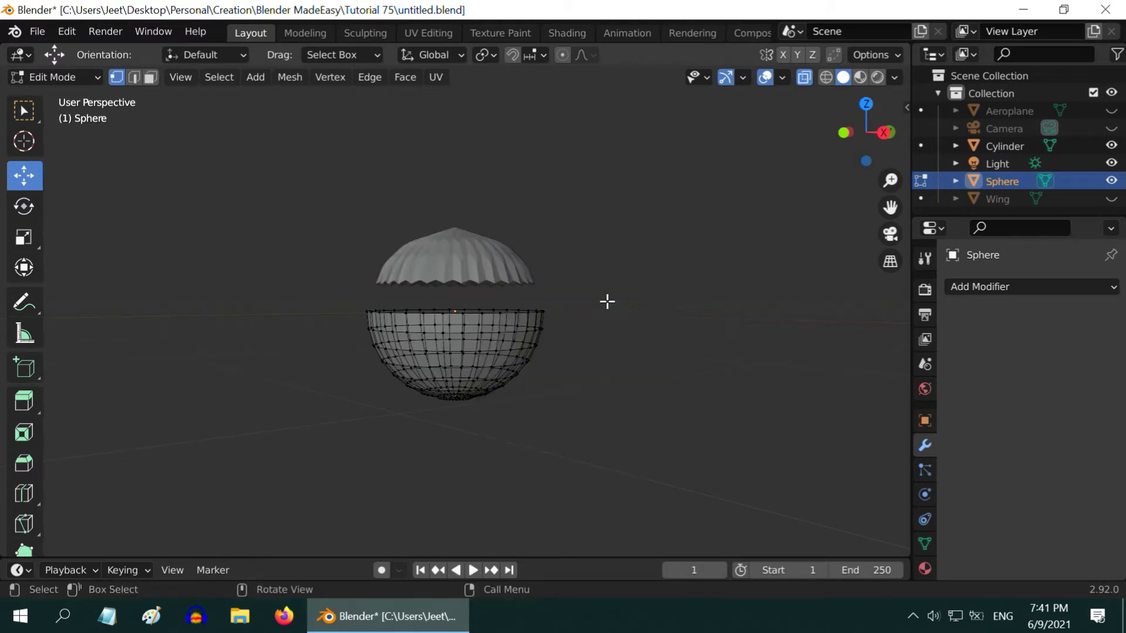
pyautogui.click(81, 76)
pyautogui.click(79, 97)
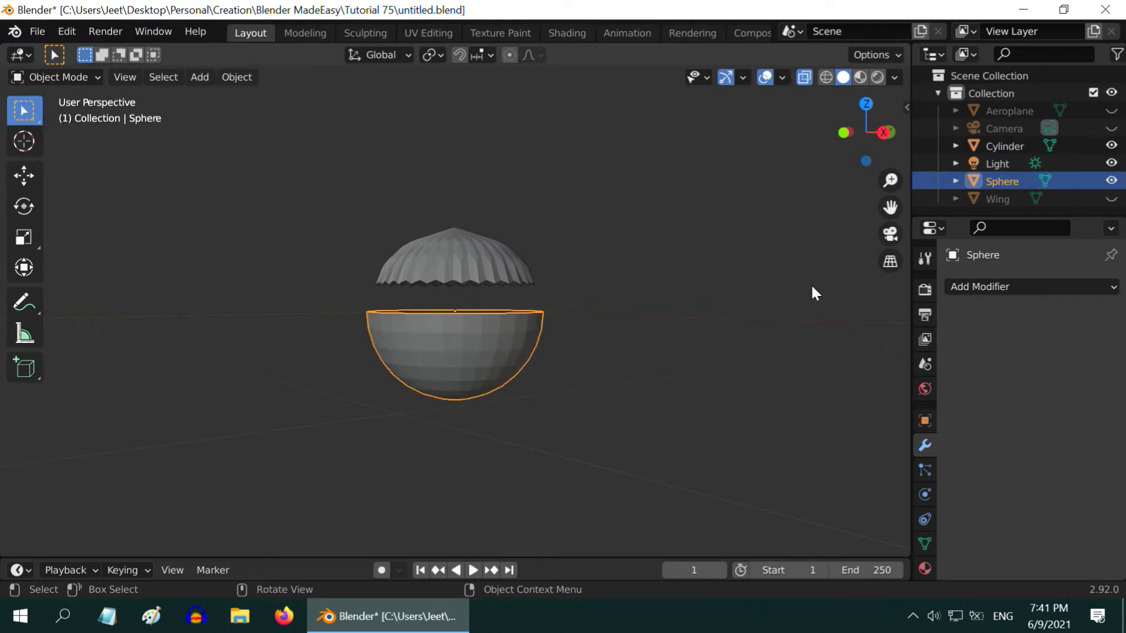
pyautogui.click(805, 76)
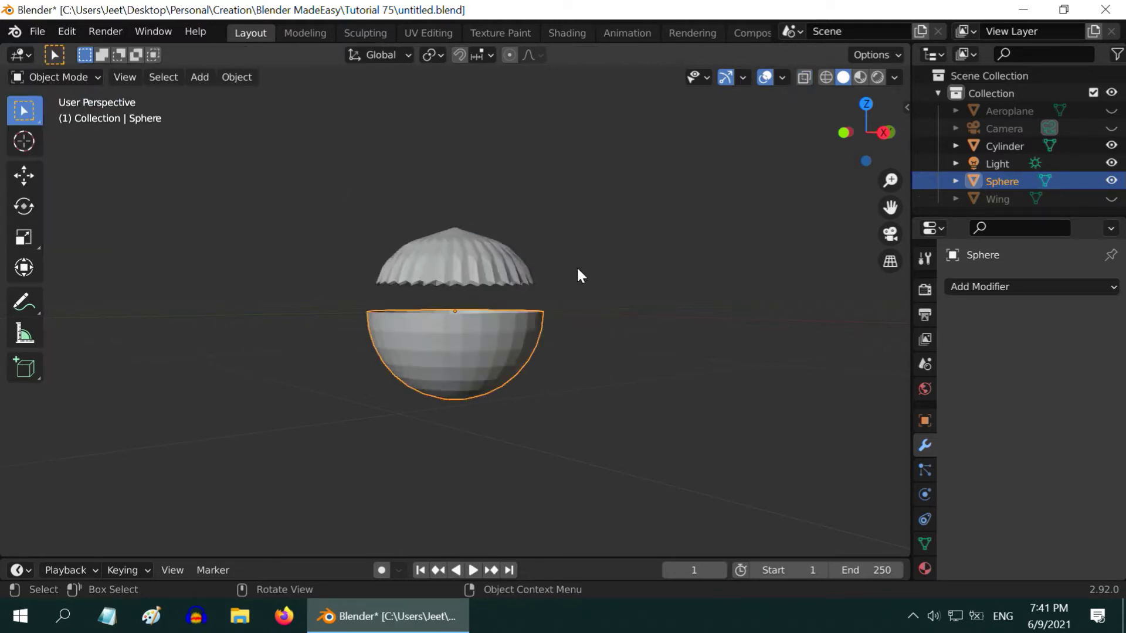
# Add a Subdivision Surface modifier to the half sphere and apply it.
pyautogui.moveTo(590, 287); pyautogui.dragTo(614, 379, button='middle')
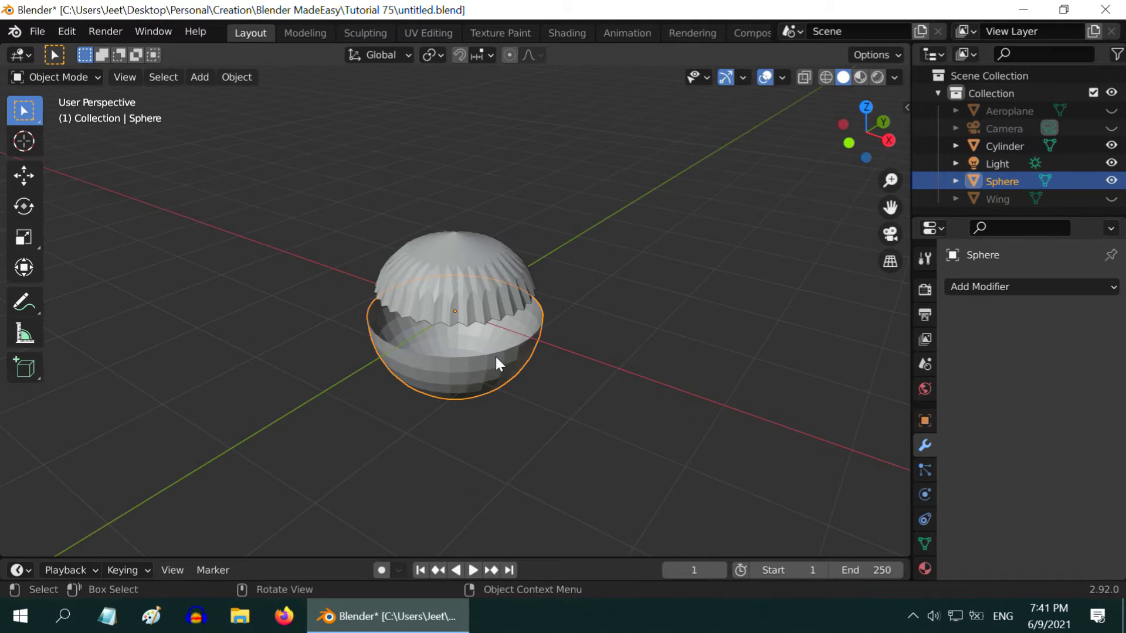
pyautogui.click(1002, 287)
pyautogui.scroll(-3, 839, 589)
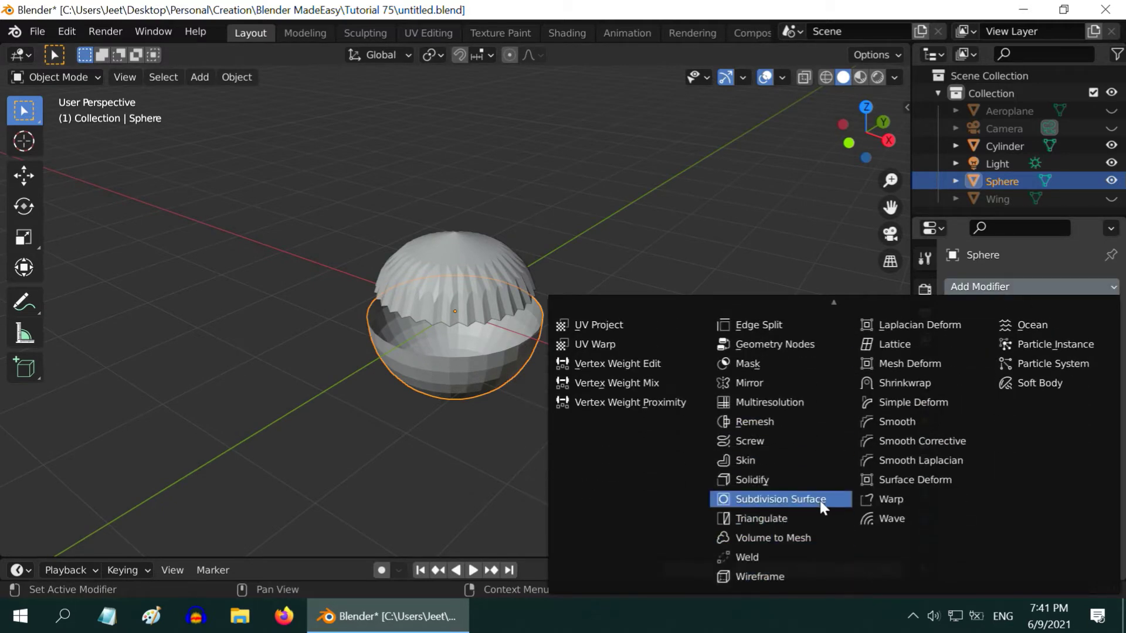
pyautogui.click(820, 500)
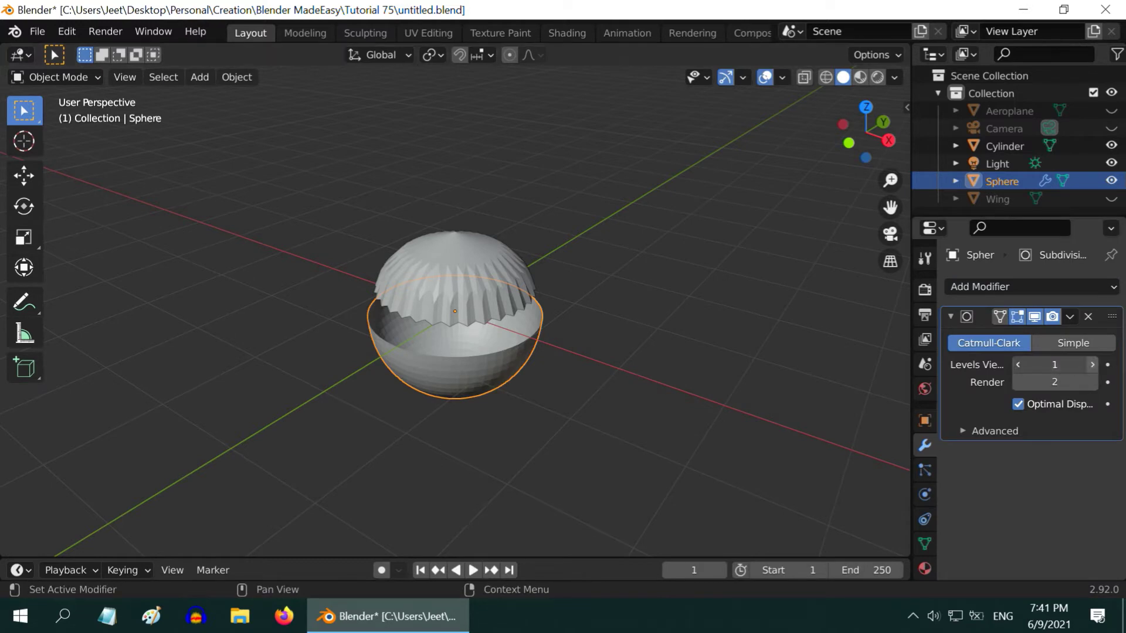
pyautogui.click(1070, 317)
pyautogui.click(1009, 336)
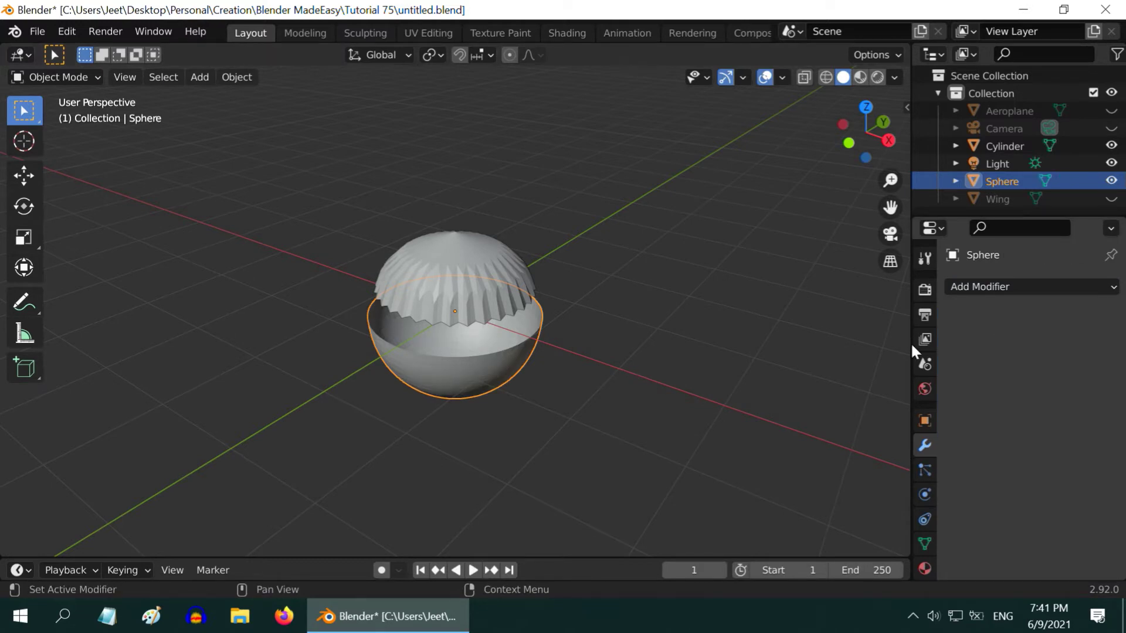
# Move the ribbed cylinder cap down along Z by about 0.58 m so it sits inside the half sphere.
pyautogui.click(476, 254)
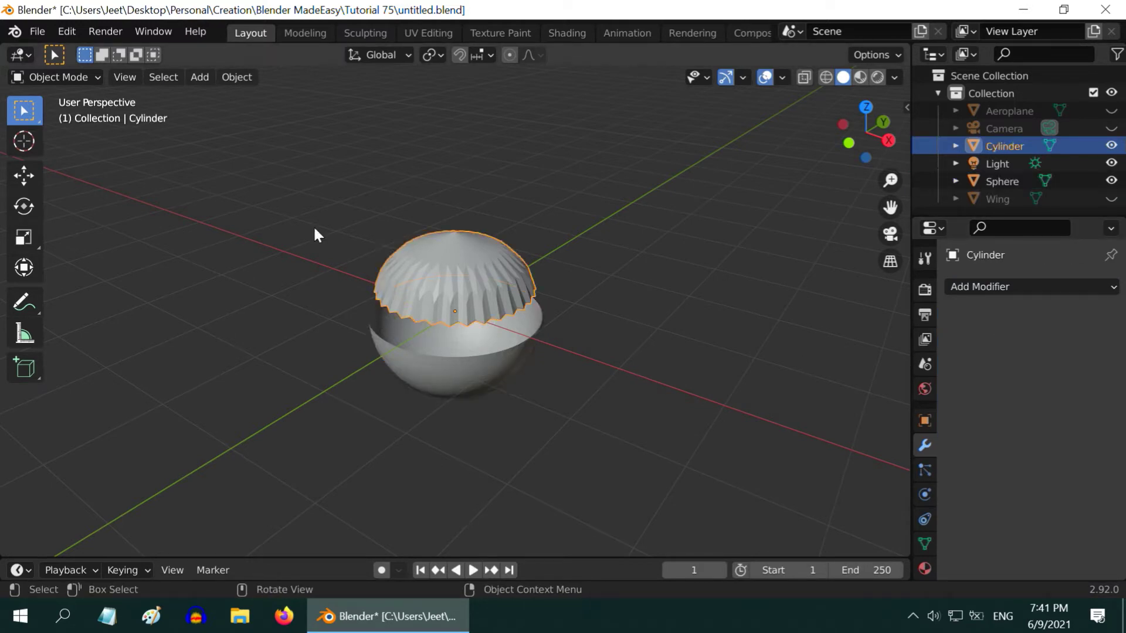
pyautogui.click(23, 175)
pyautogui.moveTo(455, 240); pyautogui.dragTo(462, 284)
pyautogui.moveTo(581, 409); pyautogui.dragTo(565, 336, button='middle')
pyautogui.moveTo(455, 286); pyautogui.dragTo(454, 292)
pyautogui.click(613, 324)
pyautogui.moveTo(613, 324); pyautogui.dragTo(655, 427, button='middle')
# Add a Solidify modifier to the half sphere with offset 0 and thickness 0.05 m, and apply it.
pyautogui.click(542, 308)
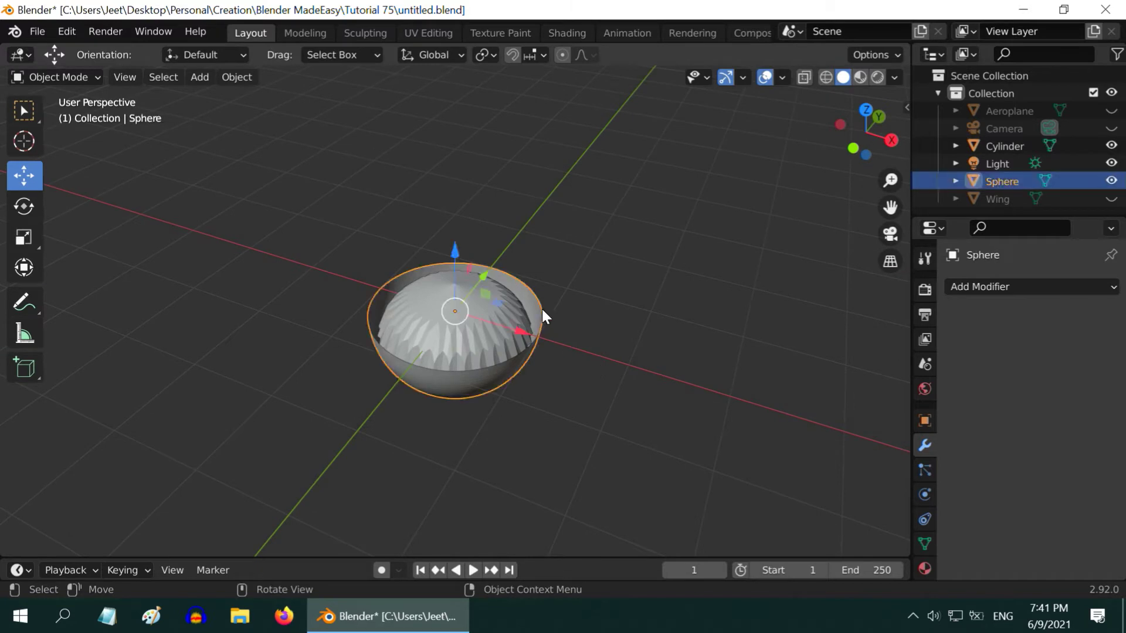
pyautogui.click(999, 290)
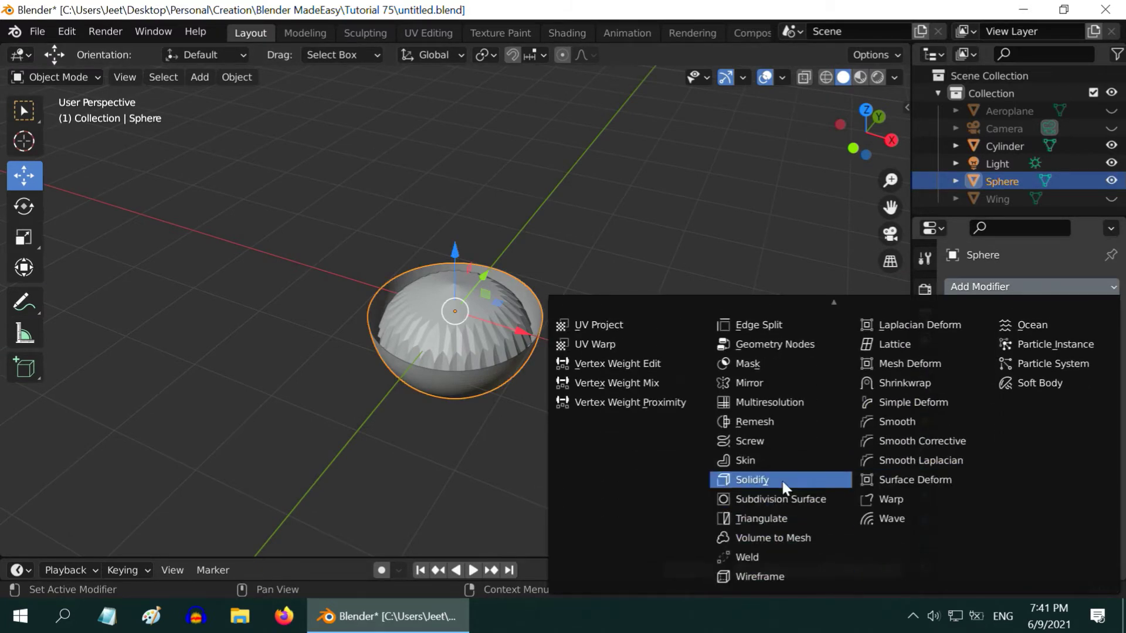
pyautogui.click(780, 478)
pyautogui.click(1061, 386)
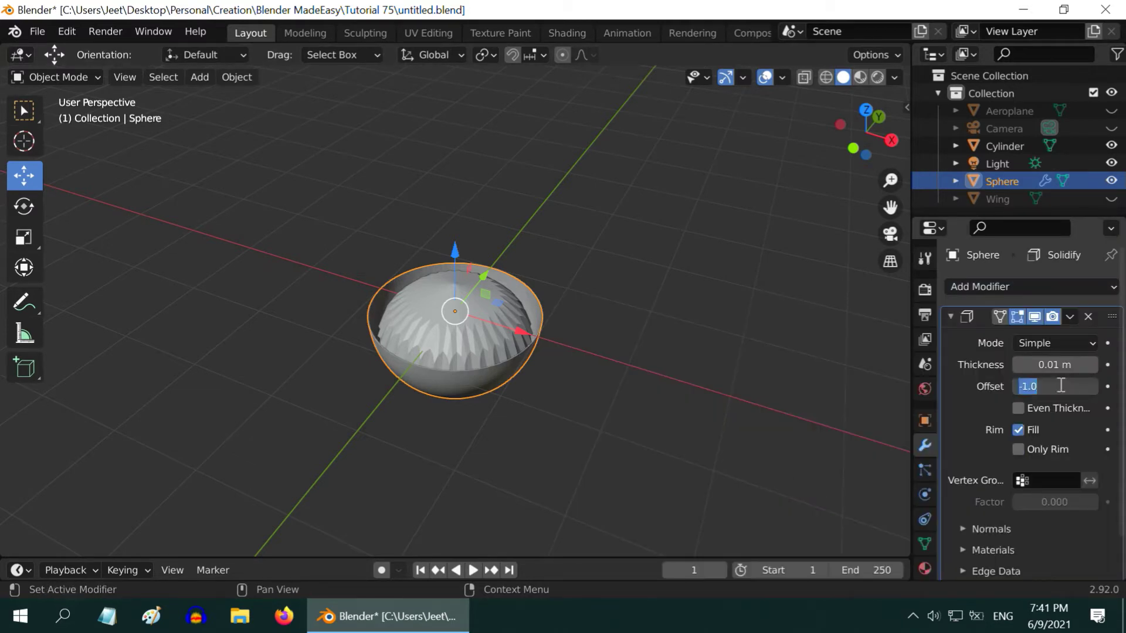
pyautogui.write('0')
pyautogui.hotkey('shift', 'Tab')
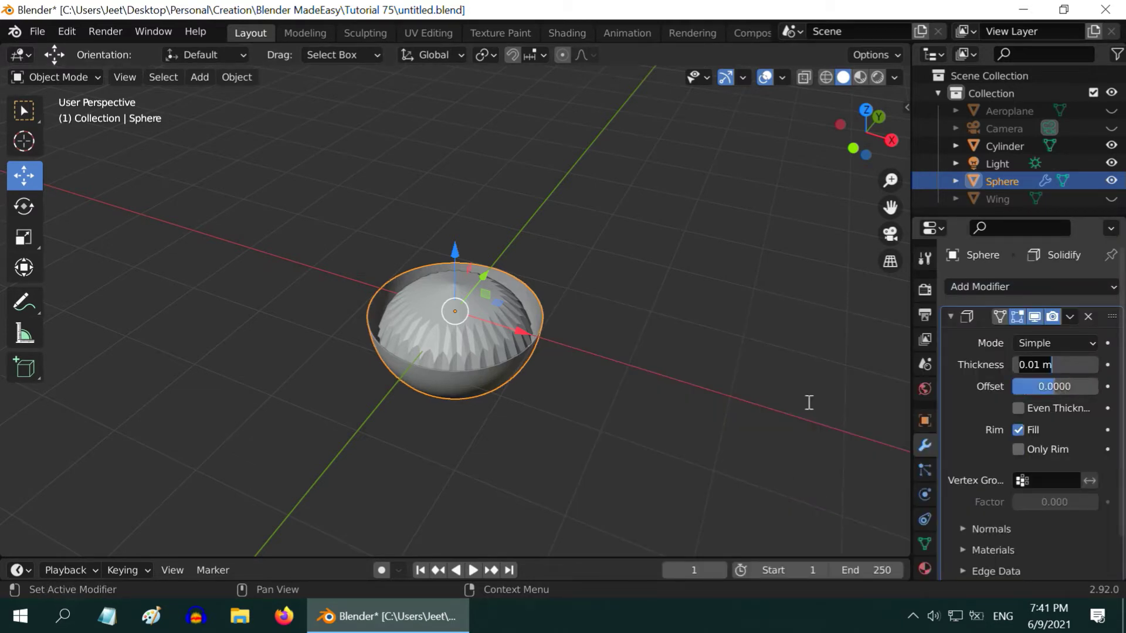
pyautogui.write('.05')
pyautogui.press('Return')
pyautogui.click(1069, 317)
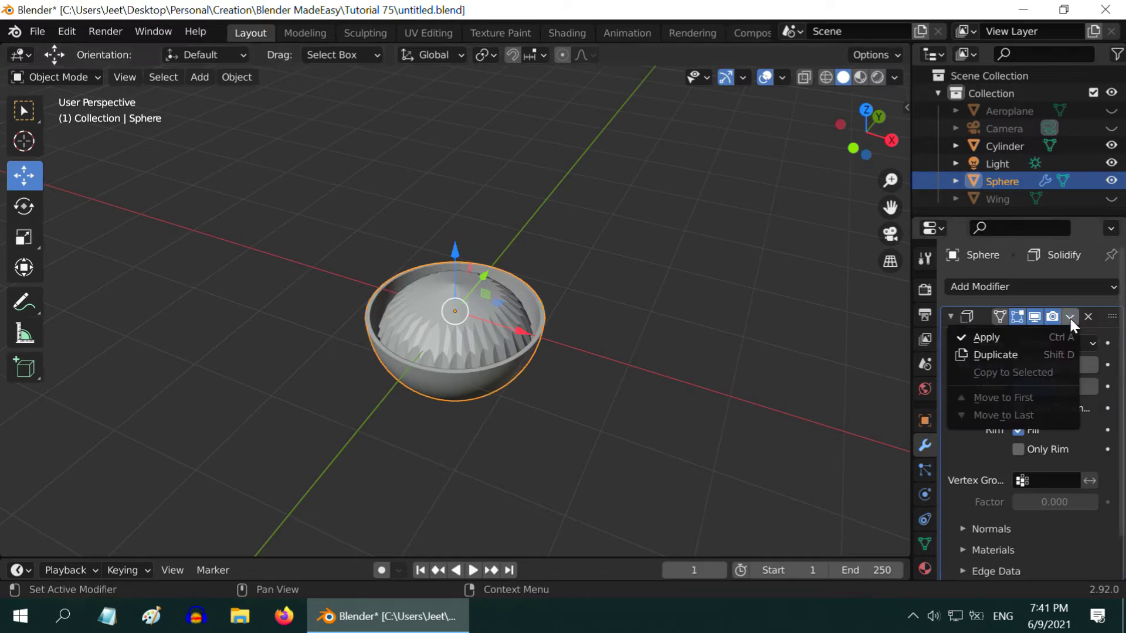
pyautogui.click(1025, 336)
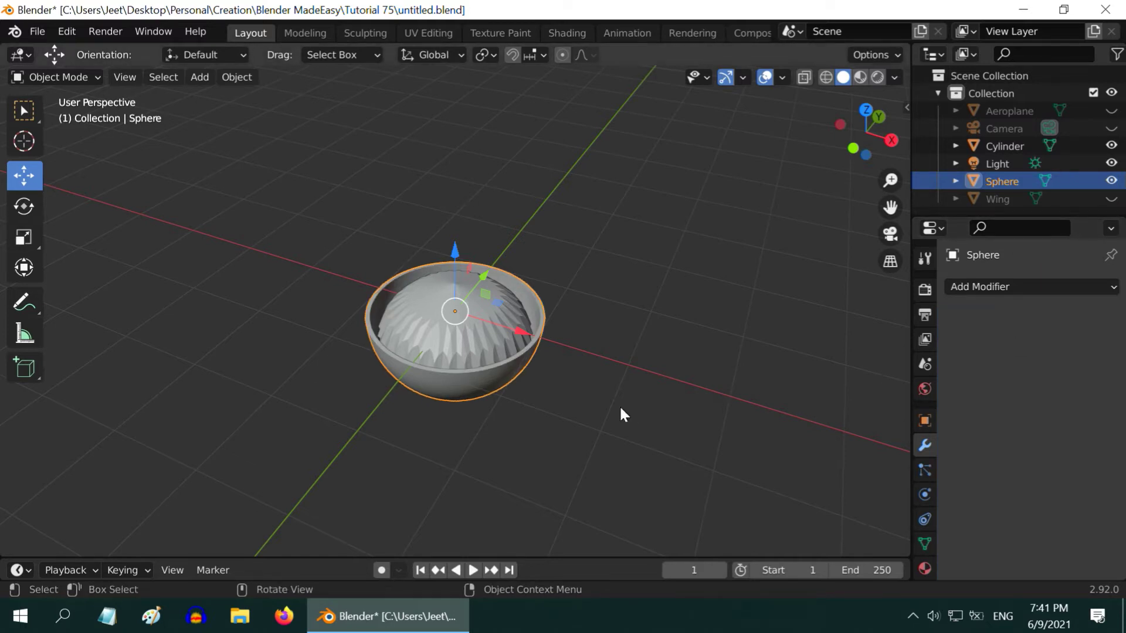
# Shade the half sphere smooth.
pyautogui.click(572, 408)
pyautogui.moveTo(572, 409); pyautogui.dragTo(570, 378, button='middle')
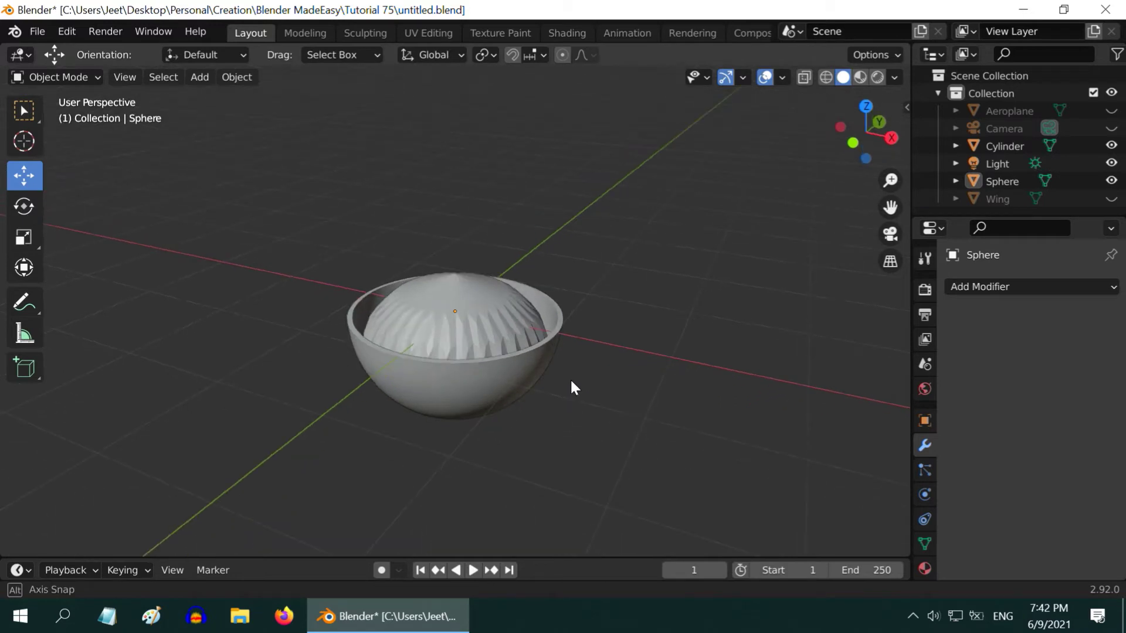
pyautogui.click(518, 387)
pyautogui.click(241, 82)
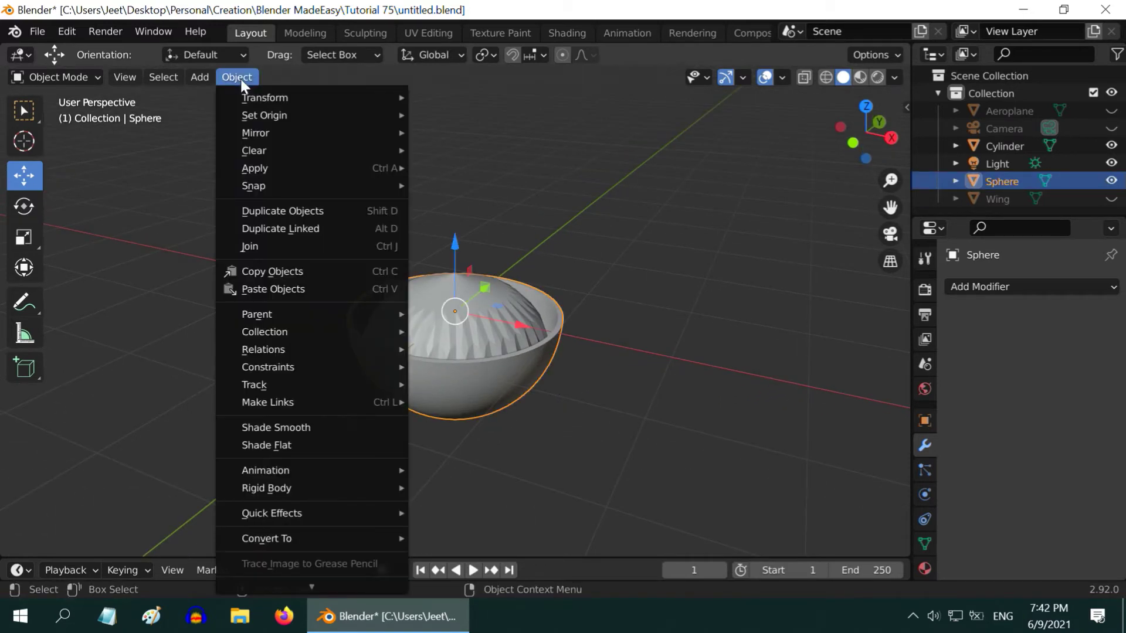
pyautogui.click(297, 429)
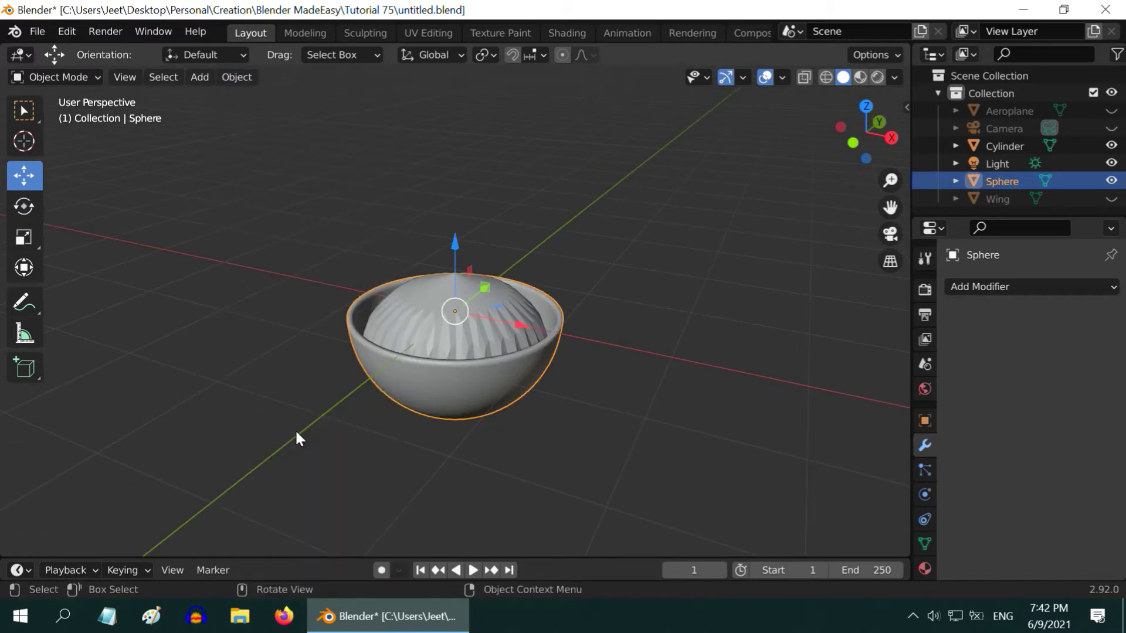
pyautogui.click(365, 409)
# Set the half sphere's Z scale to 1.65.
pyautogui.moveTo(518, 388); pyautogui.dragTo(475, 354, button='middle')
pyautogui.click(475, 369)
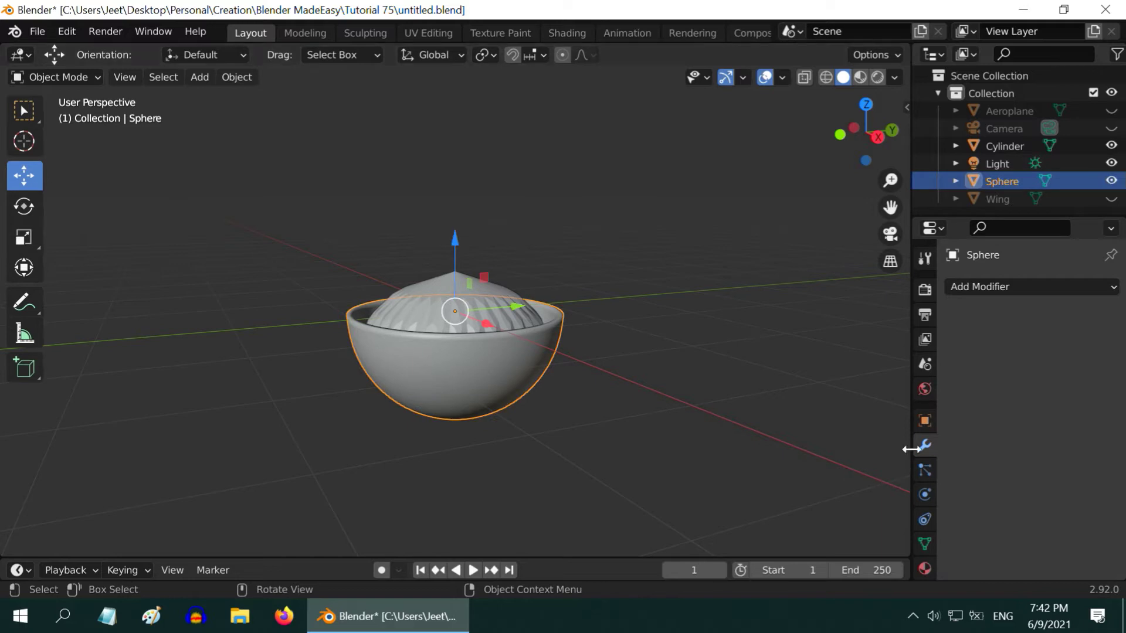
pyautogui.click(924, 421)
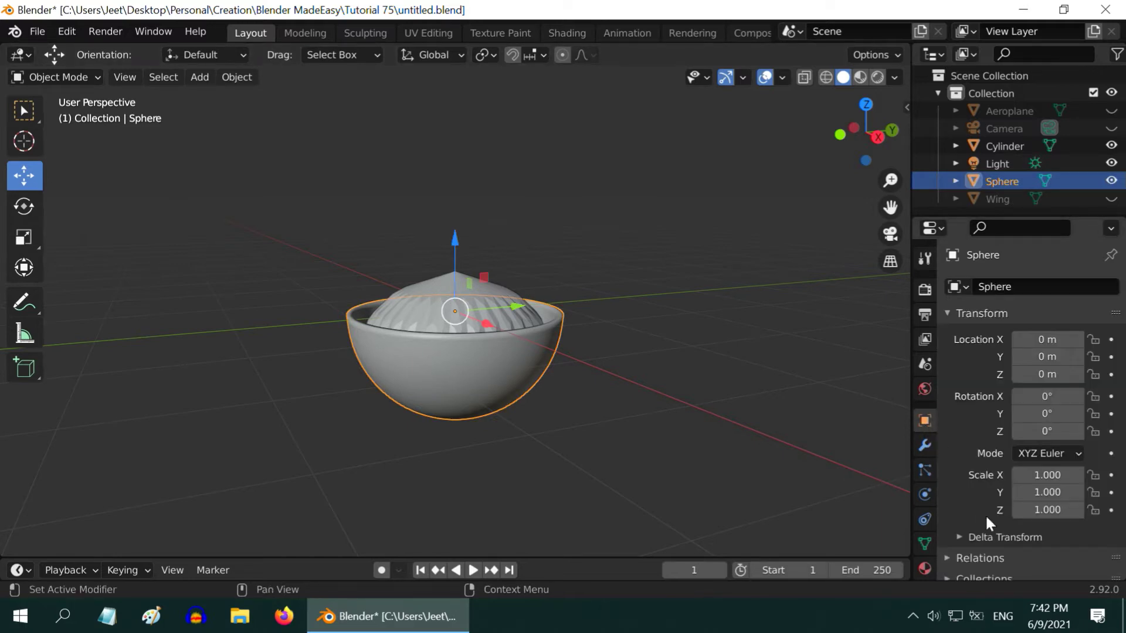
pyautogui.click(1054, 510)
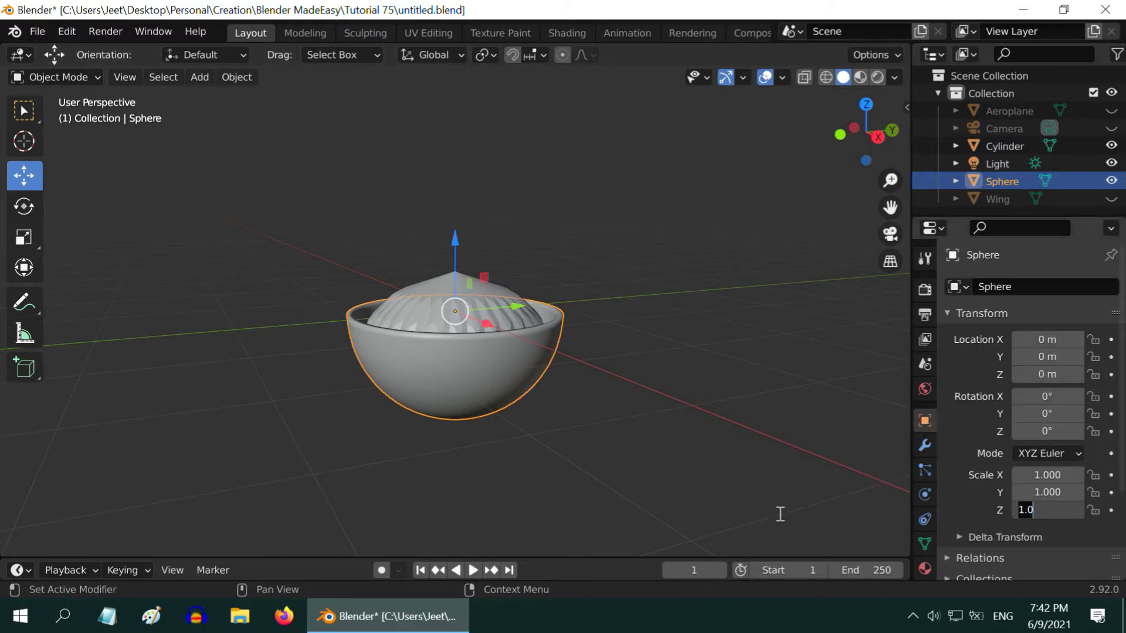
pyautogui.write('1')
pyautogui.press('Return')
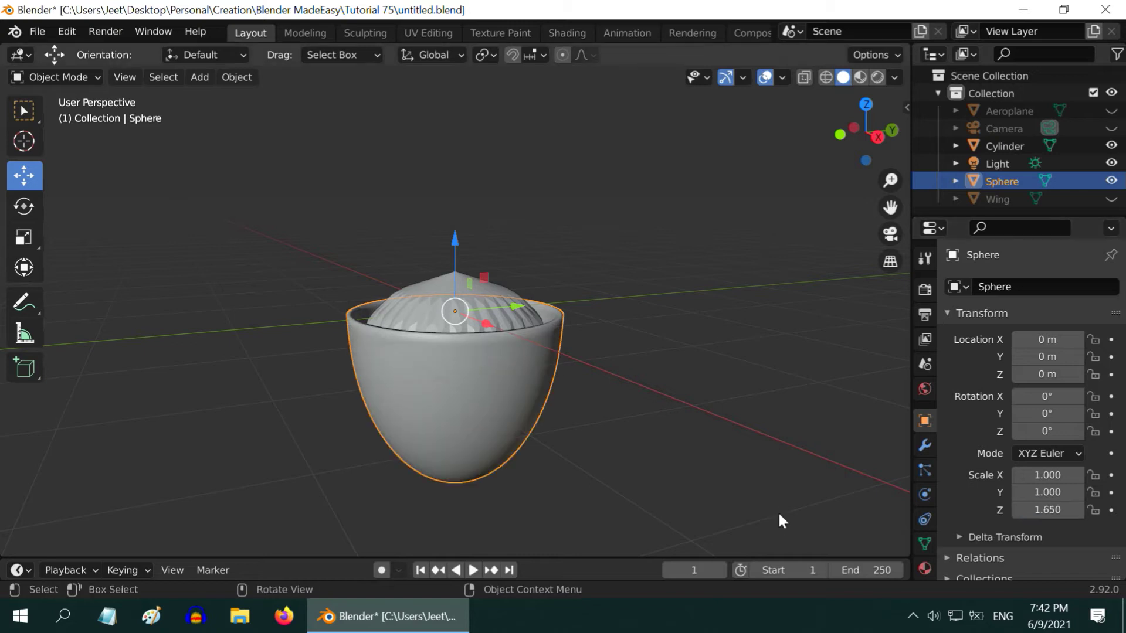
# Set the ribbed cap's Z scale to 0.8 and raise it to a Z location of about -0.47 m.
pyautogui.click(488, 288)
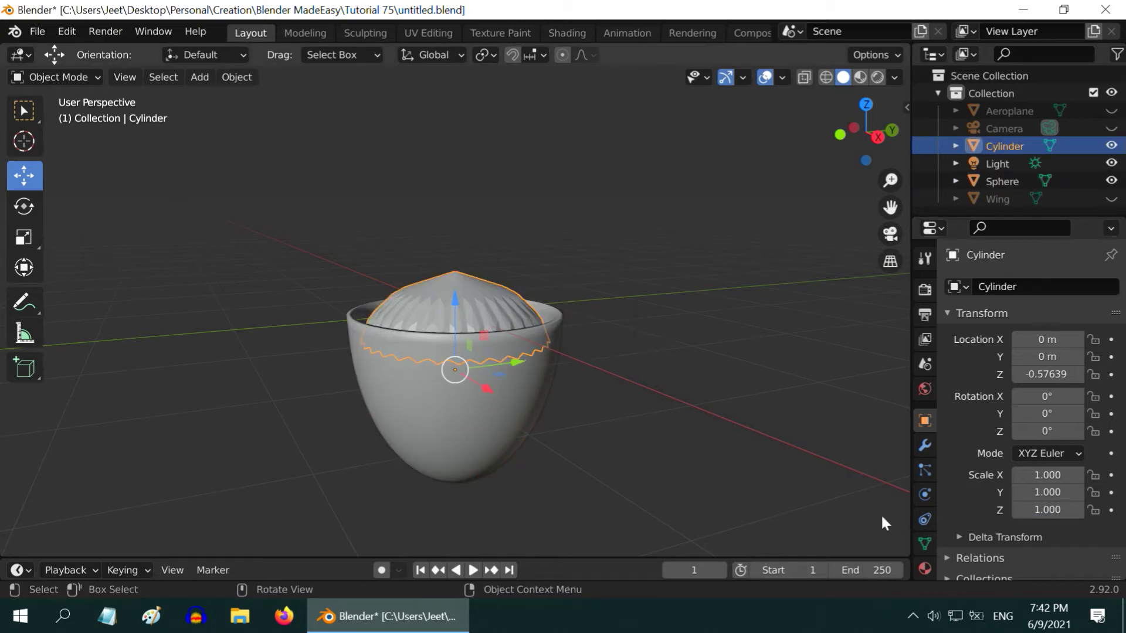
pyautogui.doubleClick(1048, 510)
pyautogui.write('.8')
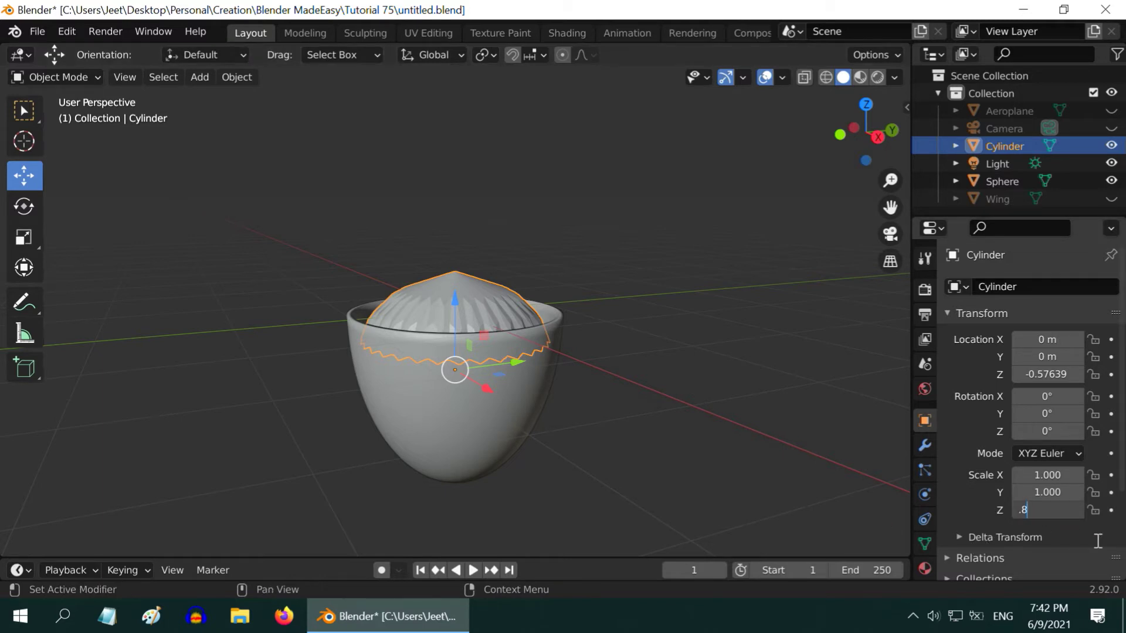
pyautogui.press('Return')
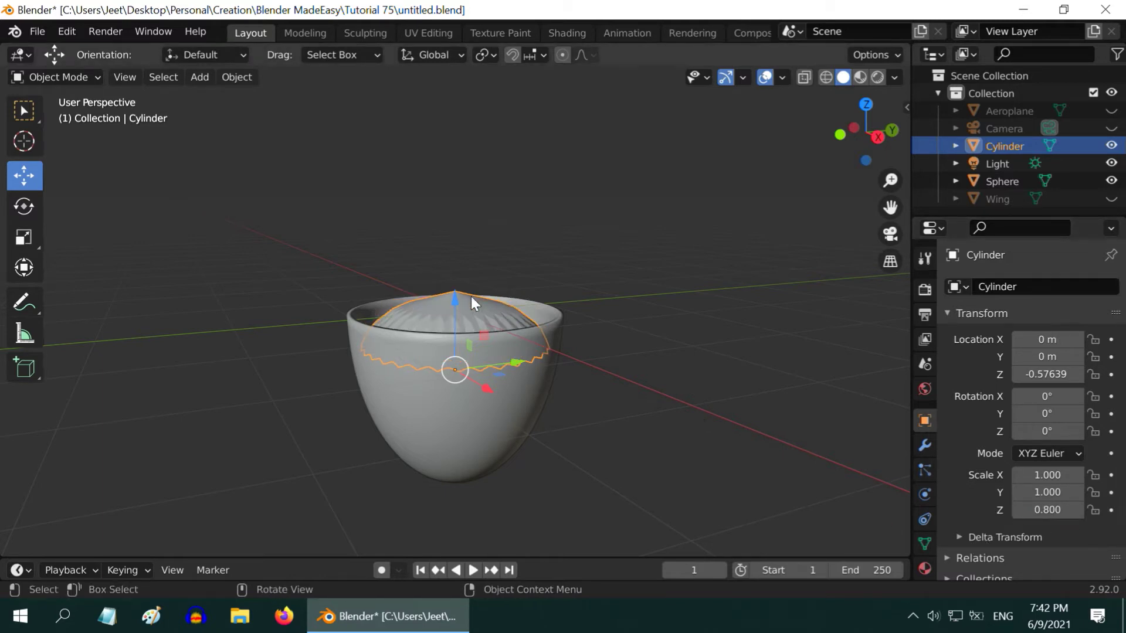
pyautogui.moveTo(455, 303); pyautogui.dragTo(453, 289)
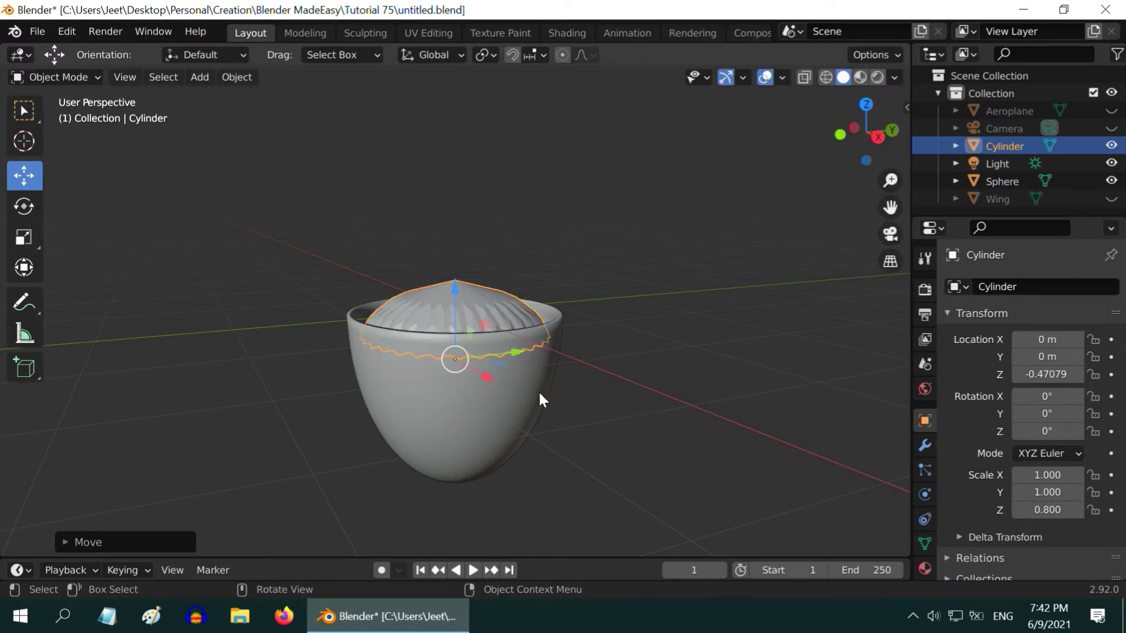
# Join the ribbed cap and the half sphere into one engine object.
pyautogui.keyDown('shift'); pyautogui.click(484, 400); pyautogui.keyUp('shift')
pyautogui.click(234, 77)
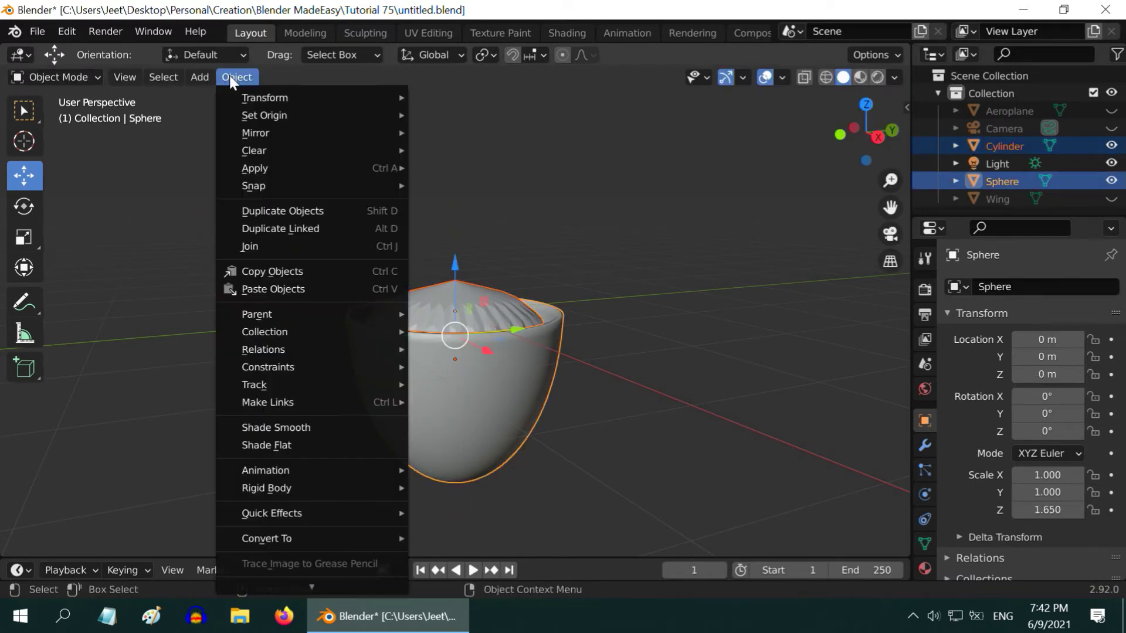
pyautogui.click(284, 245)
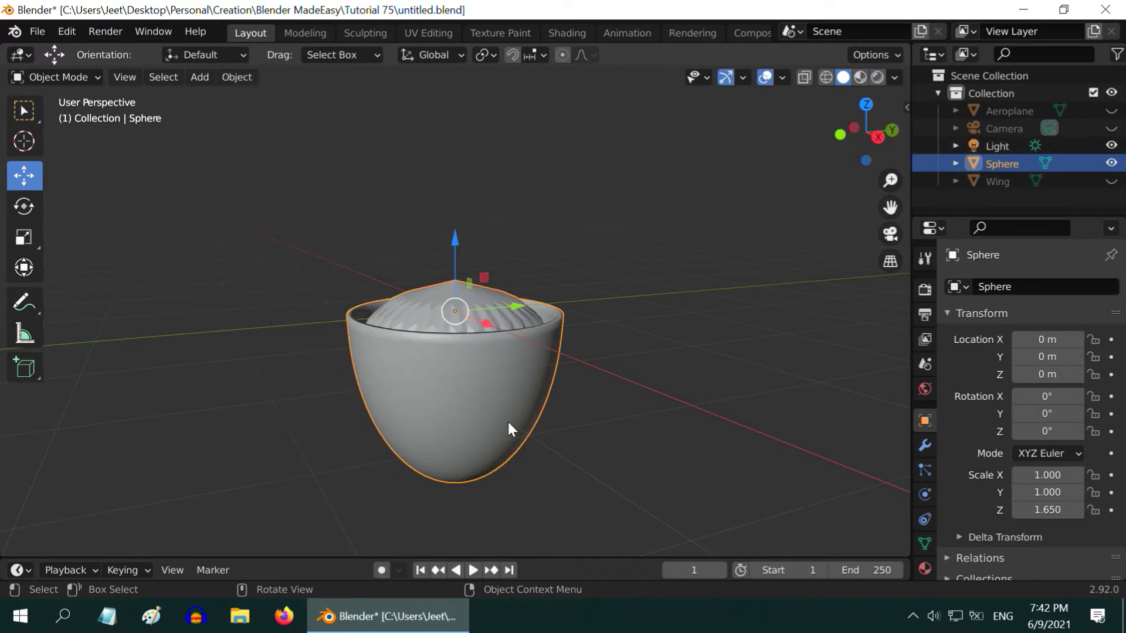
# Scale the joined engine uniformly by a factor of 0.15.
pyautogui.moveTo(573, 402); pyautogui.dragTo(591, 512, button='middle')
pyautogui.write('s.15')
pyautogui.press('Return')
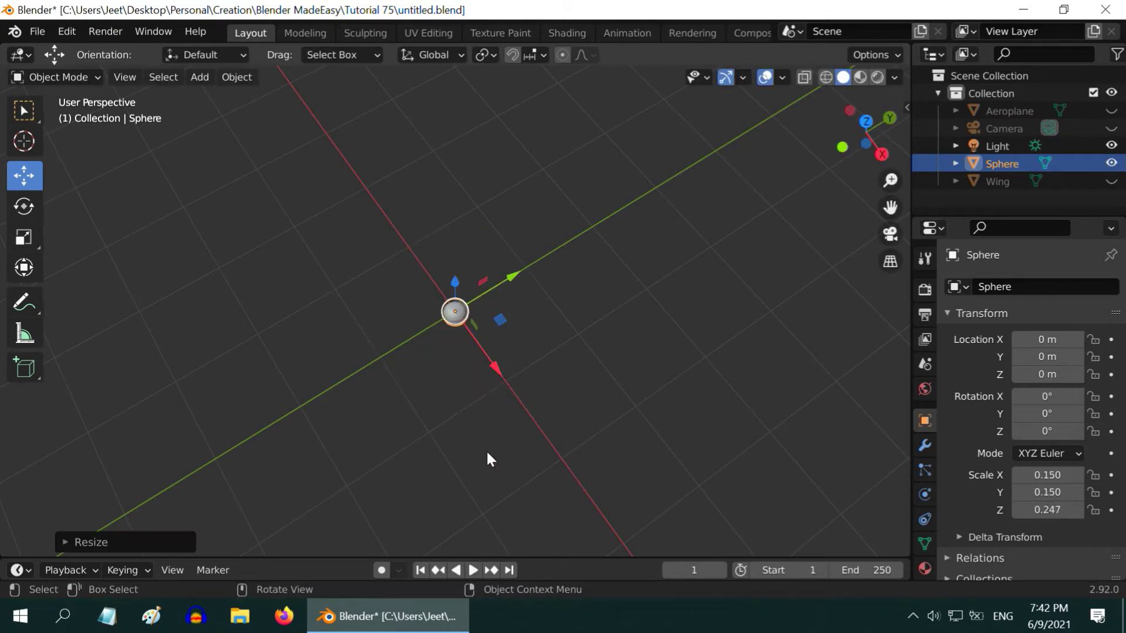
pyautogui.click(24, 112)
pyautogui.moveTo(440, 363); pyautogui.dragTo(412, 258, button='middle')
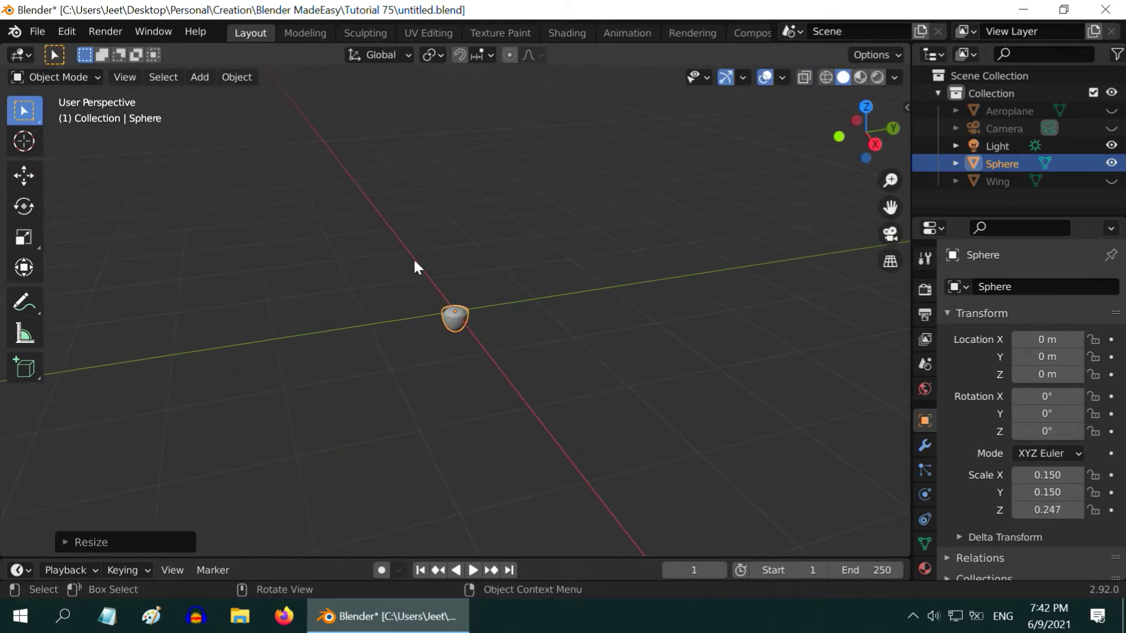
# Unhide the wing and set the engine's Y rotation to 90°.
pyautogui.click(1111, 182)
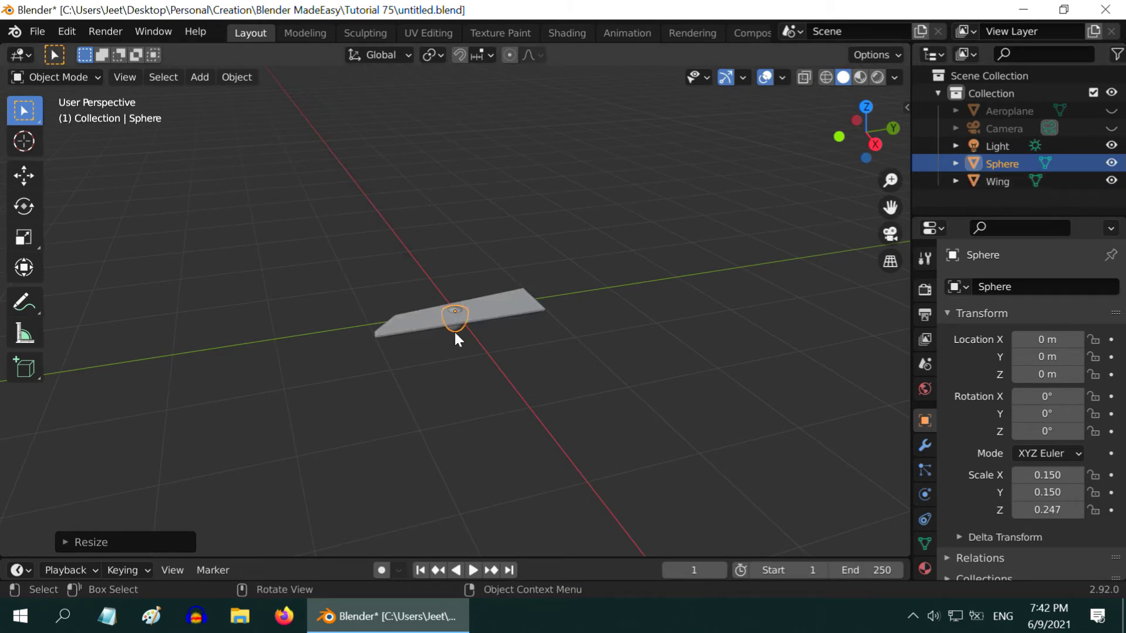
pyautogui.scroll(3, 454, 329)
pyautogui.doubleClick(1047, 414)
pyautogui.write('90')
pyautogui.press('Return')
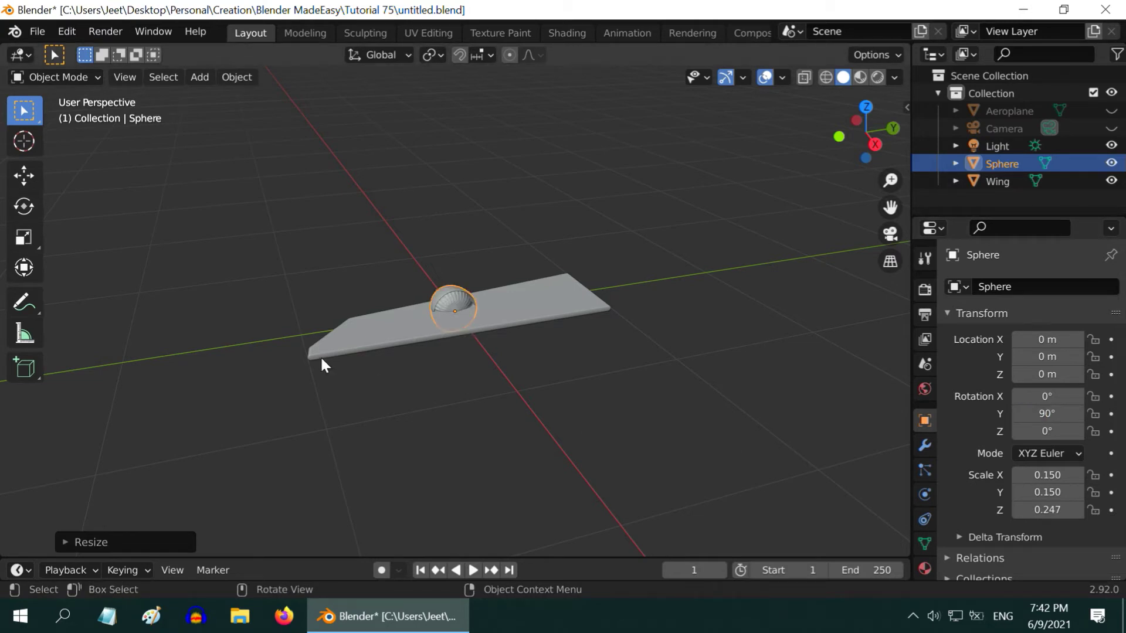
# In top view, move the engine to the wing's straight edge, at about X 0.30 m and Y -0.35 m.
pyautogui.press('KP_7')
pyautogui.click(24, 175)
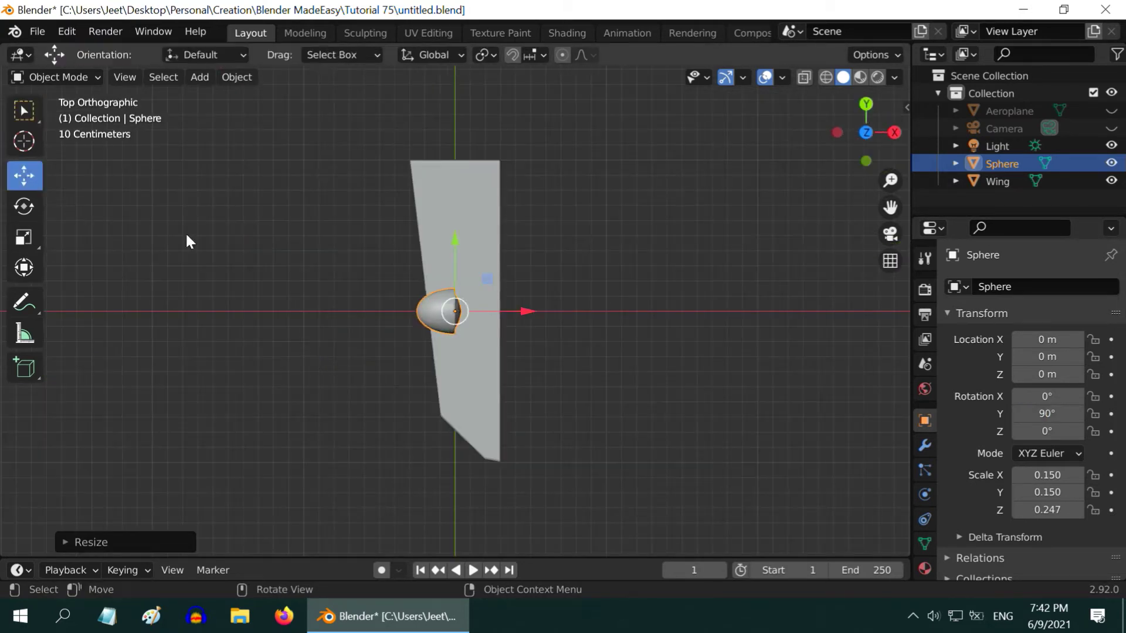
pyautogui.moveTo(525, 311); pyautogui.dragTo(571, 318)
pyautogui.scroll(3, 572, 318)
pyautogui.moveTo(533, 242); pyautogui.dragTo(539, 332)
pyautogui.moveTo(600, 401); pyautogui.dragTo(599, 402)
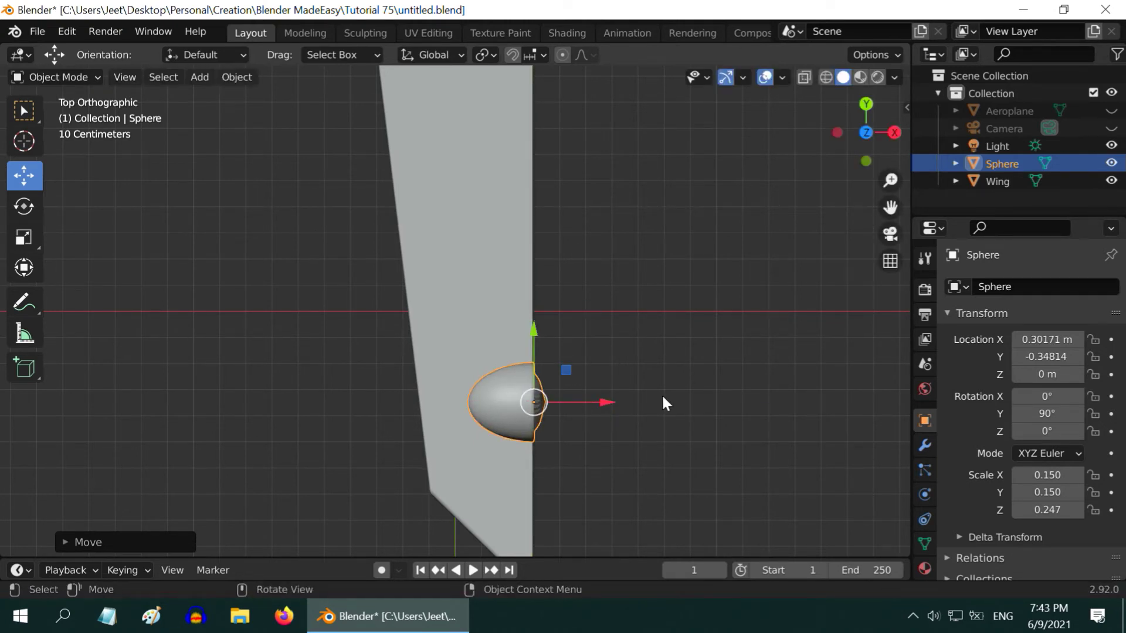
# Lower the engine along Z to about -0.17 m so it hangs just beneath the wing.
pyautogui.press('KP_1')
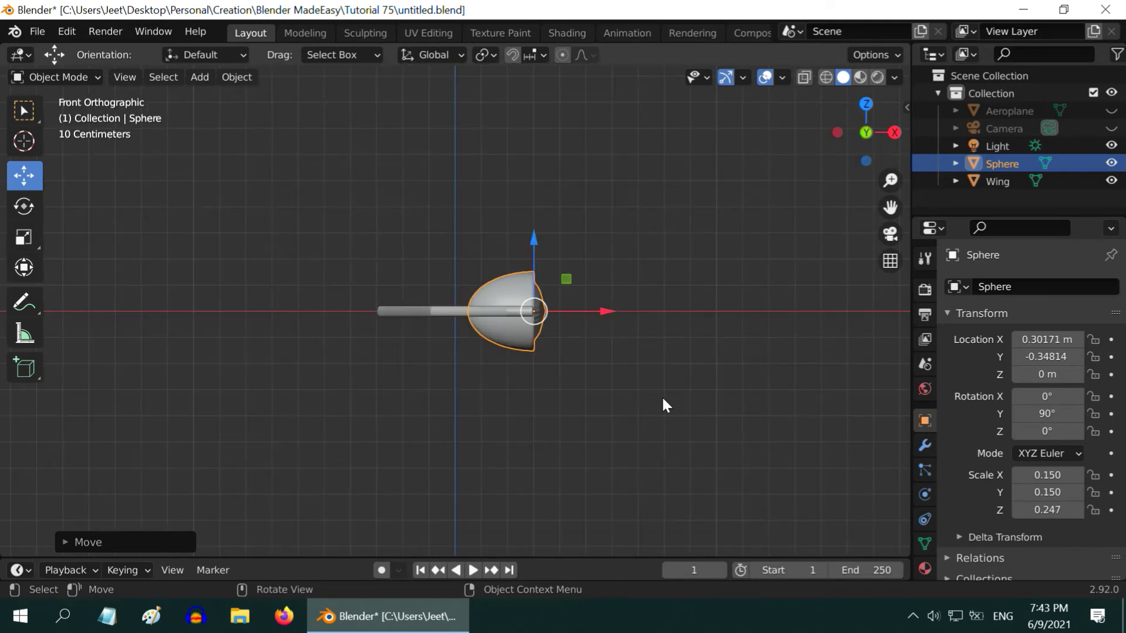
pyautogui.press('KP_3')
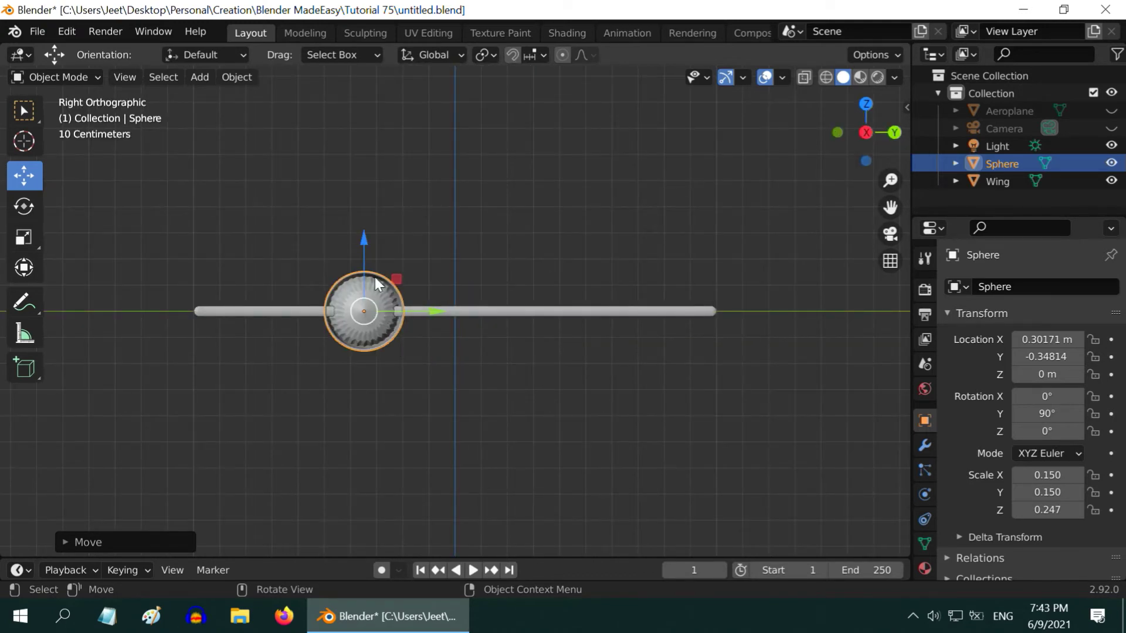
pyautogui.moveTo(363, 237); pyautogui.dragTo(348, 292)
pyautogui.scroll(1, 366, 281)
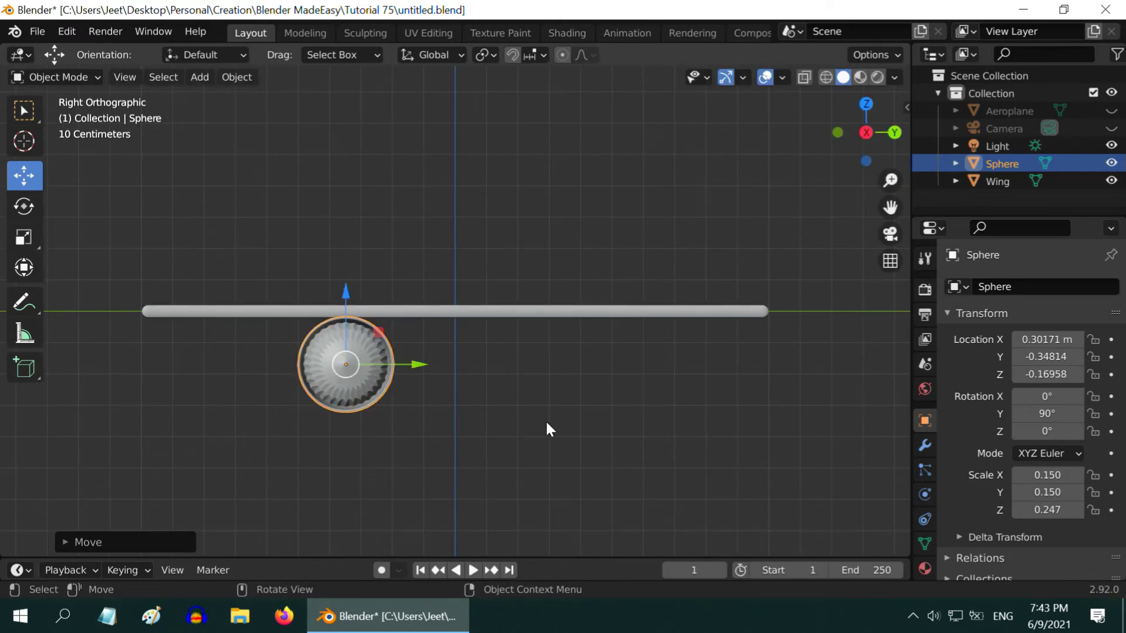
# Duplicate the engine and move the copy along Y to about 0.08 m, beside the original.
pyautogui.hotkey('shift', 'd')
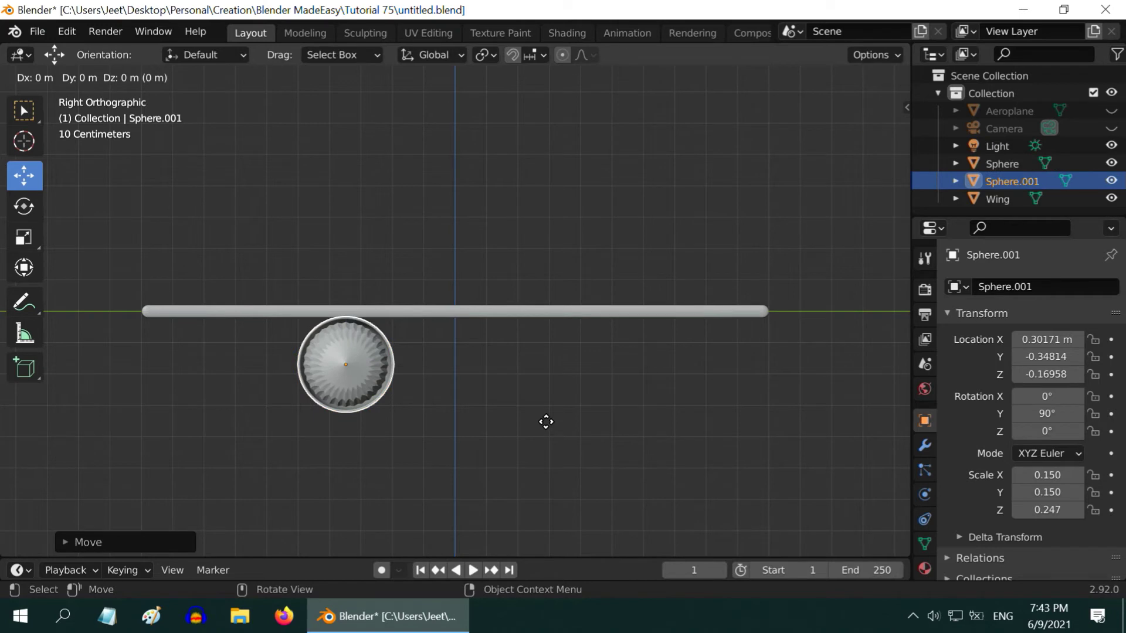
pyautogui.rightClick(546, 422)
pyautogui.moveTo(422, 365); pyautogui.dragTo(558, 370)
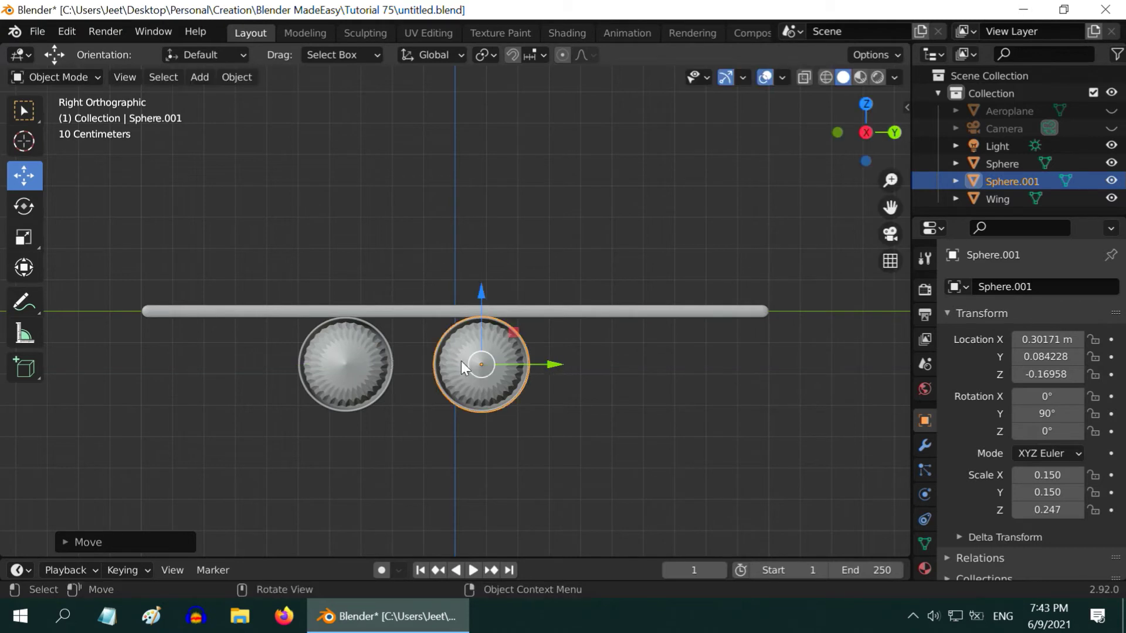
# Move both engines together along Y by about -0.24 m, towards the clipped wing tip.
pyautogui.moveTo(597, 437); pyautogui.dragTo(253, 340)
pyautogui.press('g')
pyautogui.press('y')
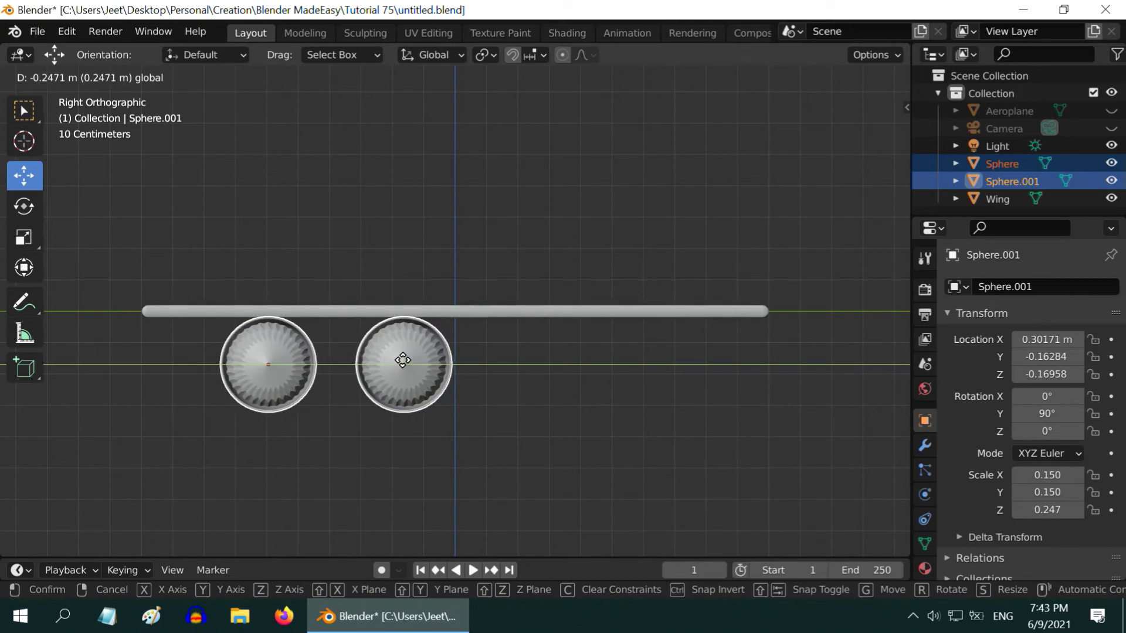
pyautogui.click(405, 360)
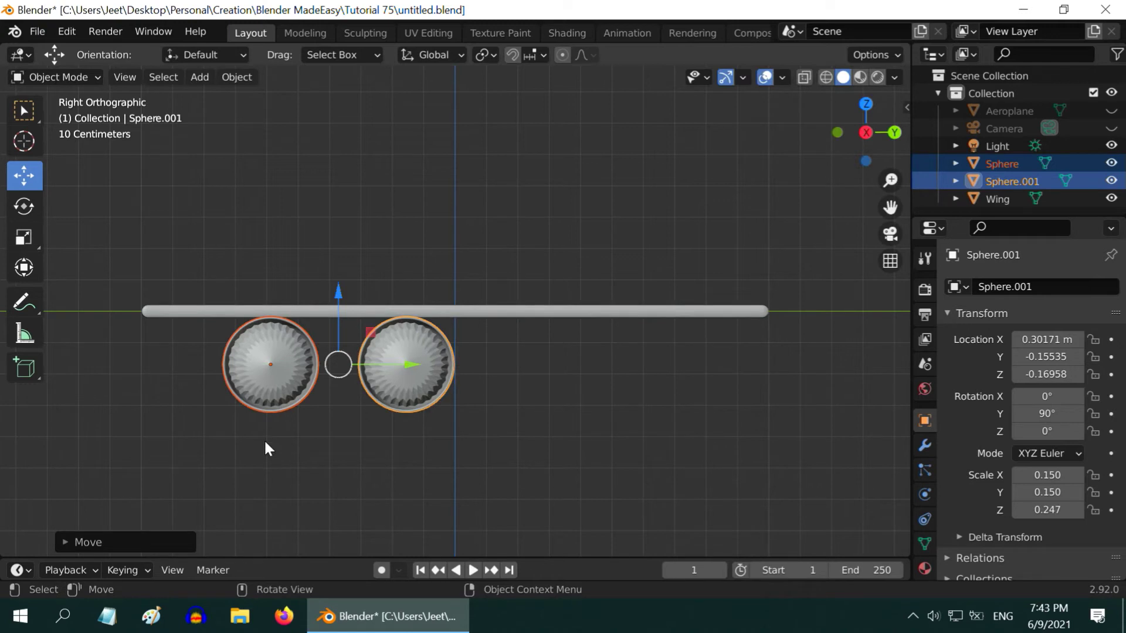
pyautogui.click(264, 438)
pyautogui.moveTo(279, 337); pyautogui.dragTo(389, 402, button='middle')
pyautogui.scroll(-4, 493, 357)
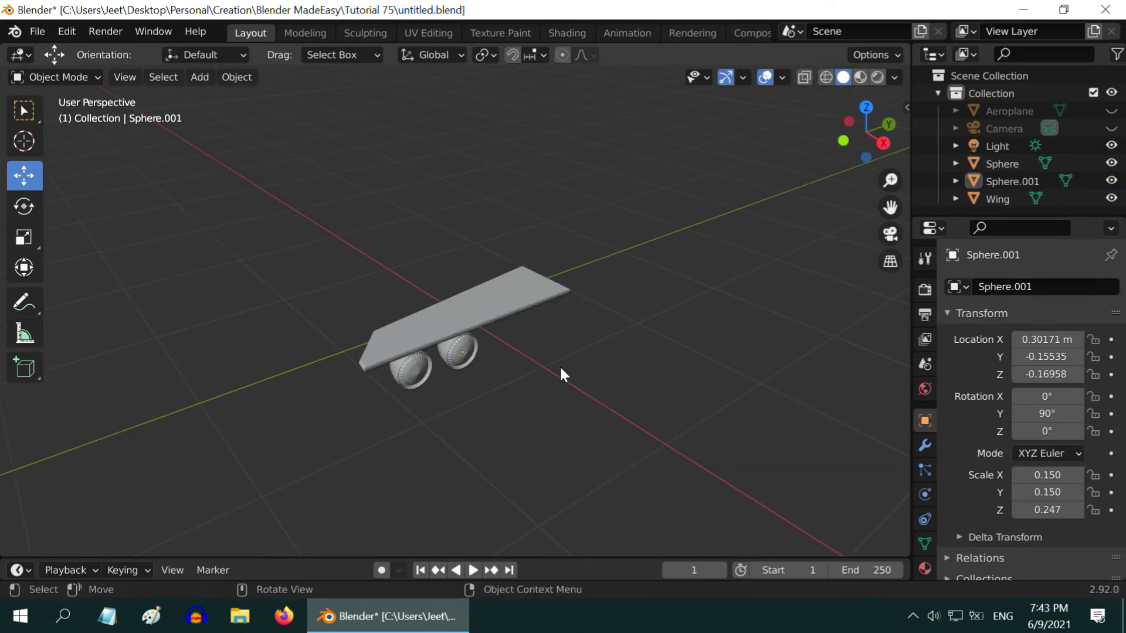
# Join both engines to the wing, with the wing as the active object, and deselect it.
pyautogui.keyDown('shift'); pyautogui.moveTo(561, 368); pyautogui.dragTo(453, 390, button='middle'); pyautogui.keyUp('shift')
pyautogui.scroll(3, 426, 386)
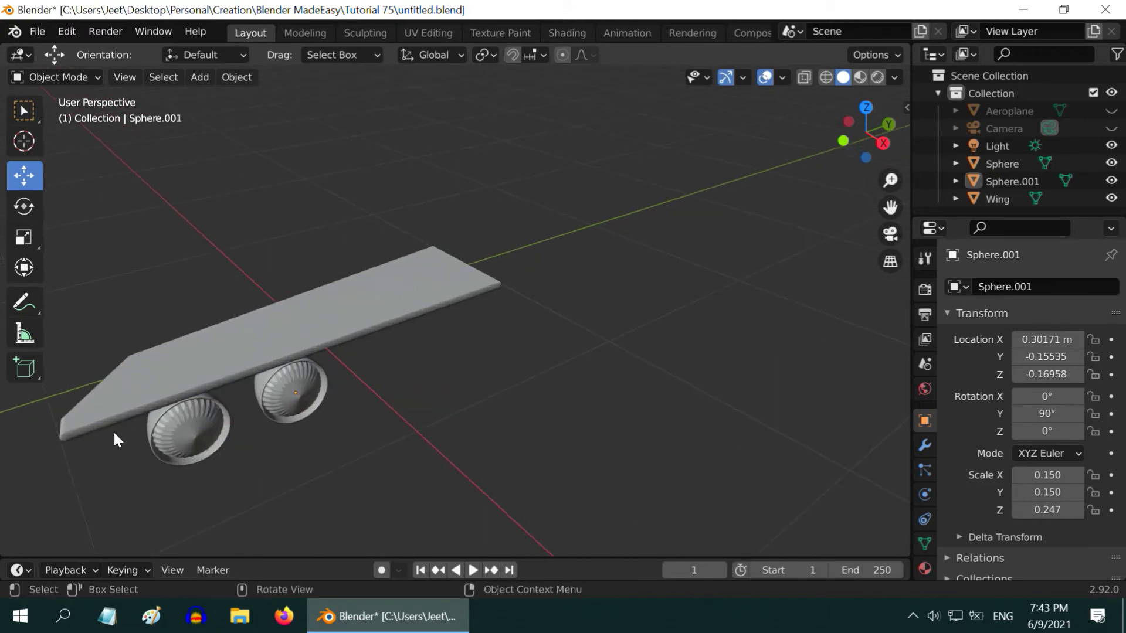
pyautogui.moveTo(128, 437); pyautogui.dragTo(347, 435)
pyautogui.keyDown('shift'); pyautogui.click(300, 402); pyautogui.keyUp('shift')
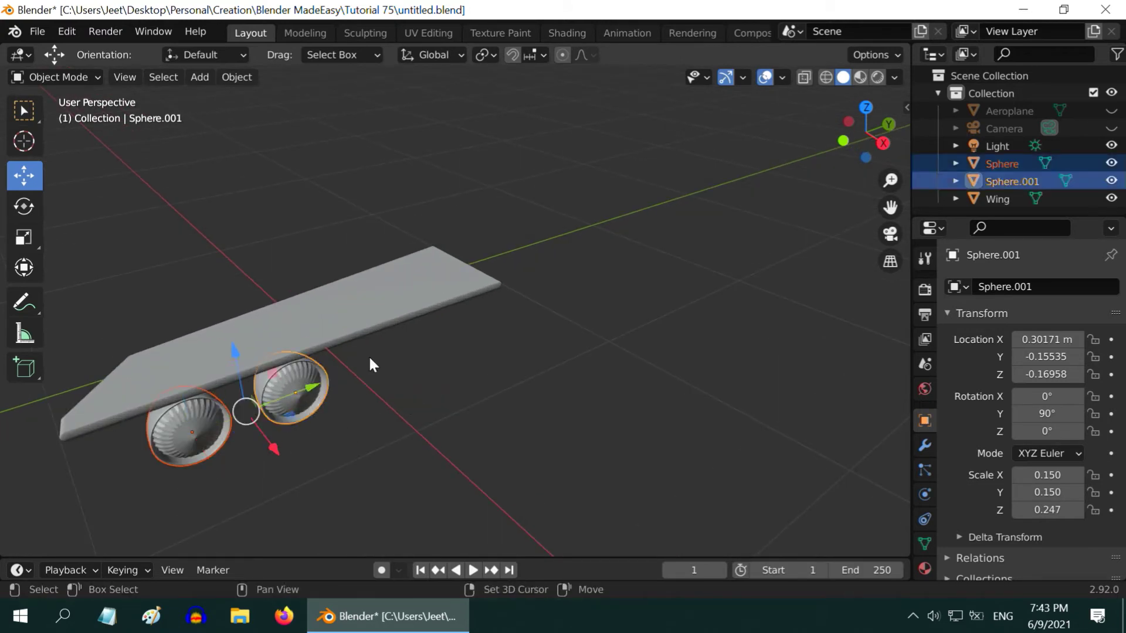
pyautogui.keyDown('shift'); pyautogui.click(399, 308); pyautogui.keyUp('shift')
pyautogui.click(237, 77)
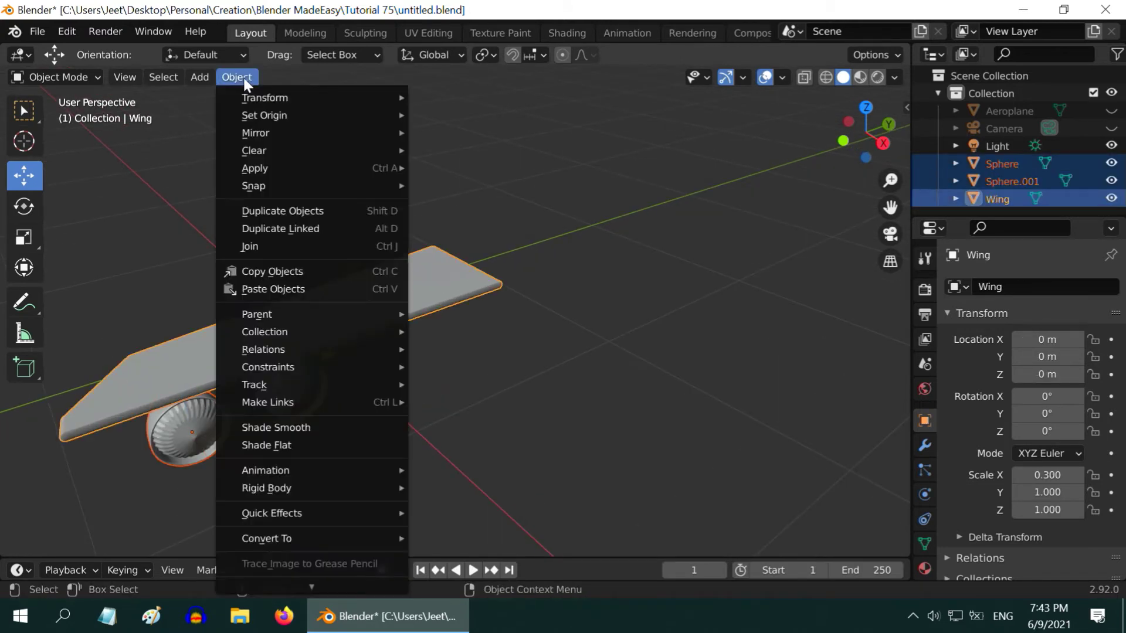
pyautogui.click(272, 246)
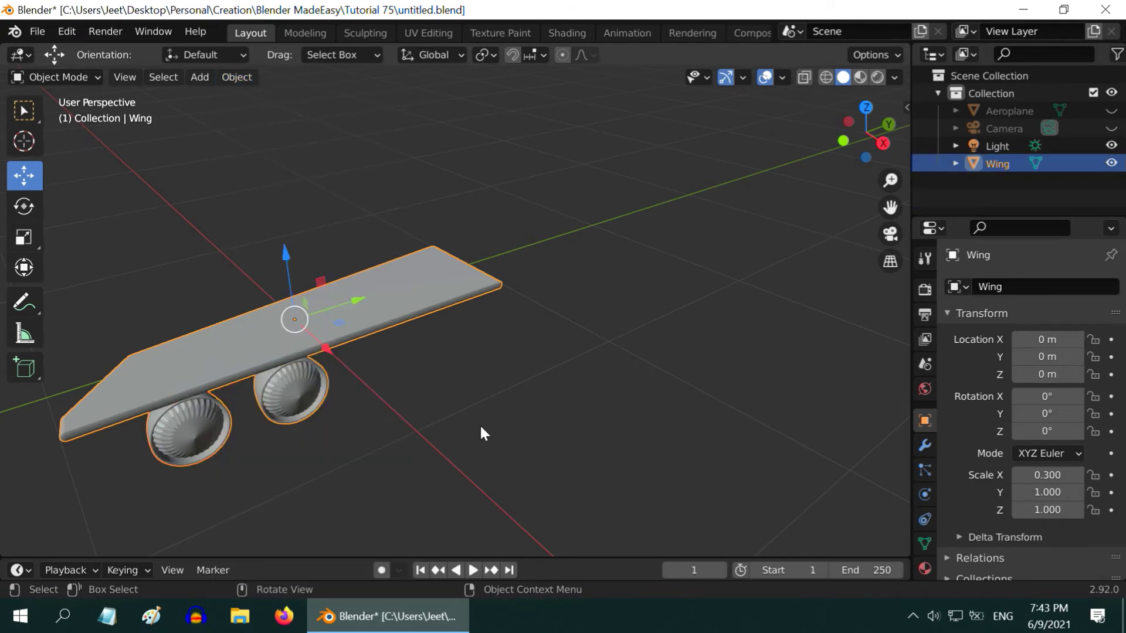
pyautogui.scroll(-2, 368, 434)
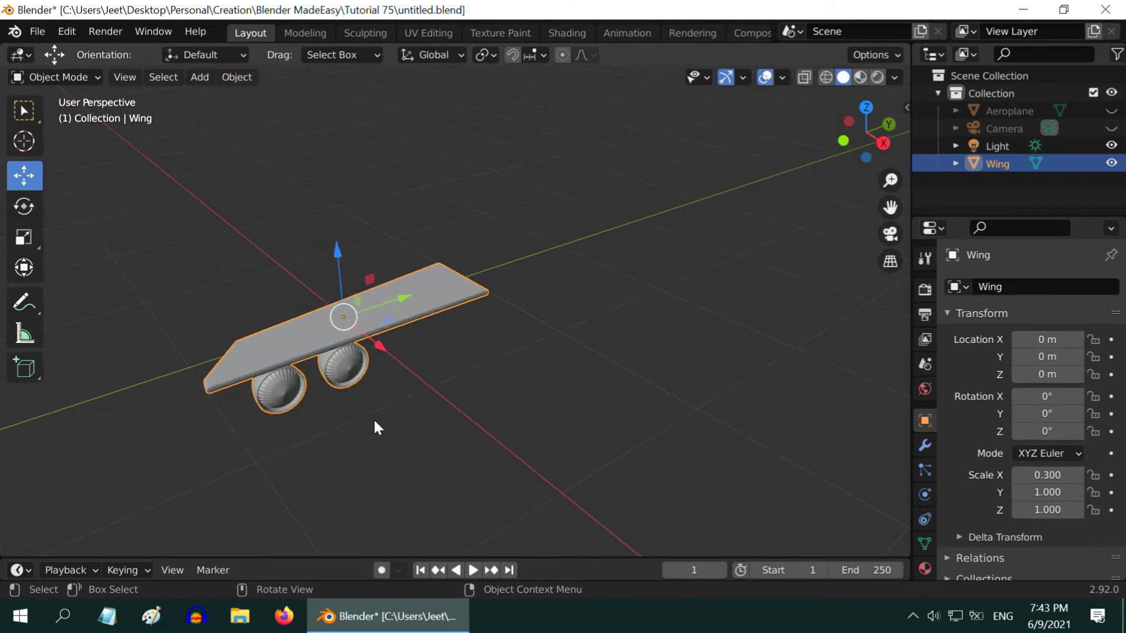
pyautogui.click(419, 425)
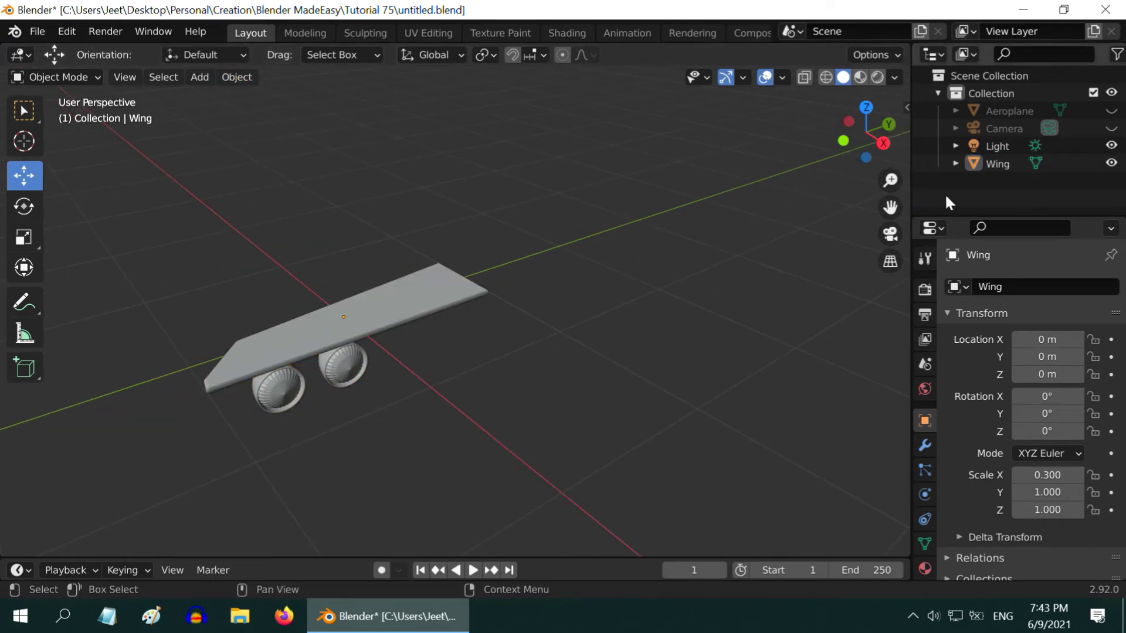
# Unhide the fuselage and, in top view, move the wing beside it to about X -0.37 m and Y -1.21 m.
pyautogui.click(1111, 111)
pyautogui.moveTo(469, 283); pyautogui.dragTo(502, 290, button='middle')
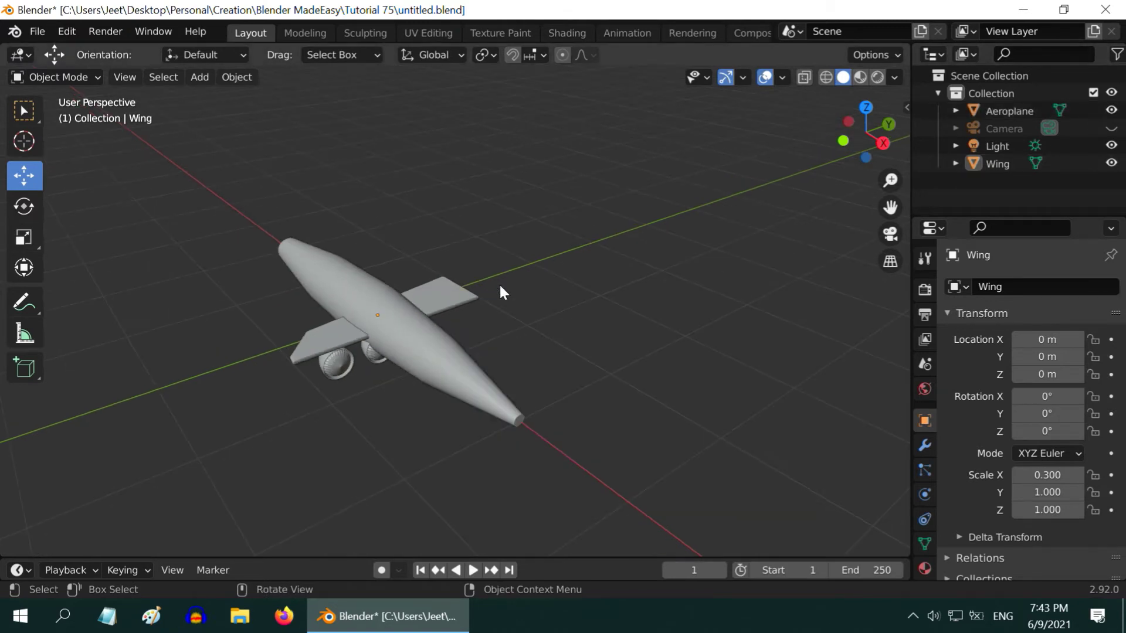
pyautogui.click(463, 298)
pyautogui.press('KP_7')
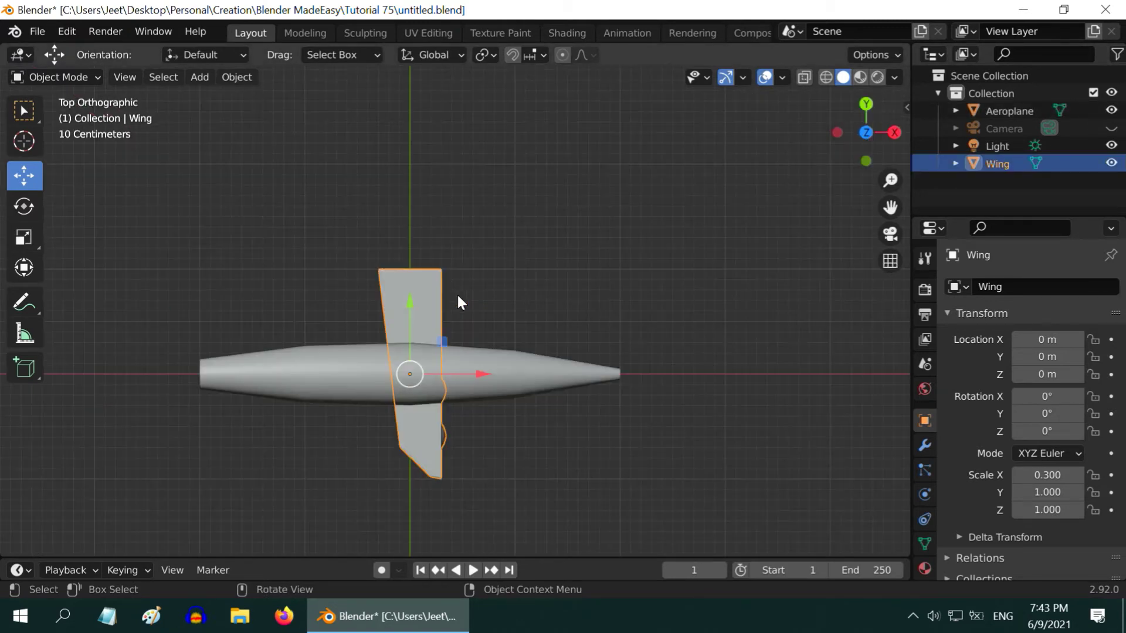
pyautogui.moveTo(412, 298); pyautogui.dragTo(413, 432)
pyautogui.keyDown('shift'); pyautogui.moveTo(487, 403); pyautogui.dragTo(533, 246, button='middle'); pyautogui.keyUp('shift')
pyautogui.moveTo(528, 348); pyautogui.dragTo(485, 346)
# Rotate the wing about the Z axis by about 10.7°.
pyautogui.click(29, 207)
pyautogui.scroll(1, 326, 358)
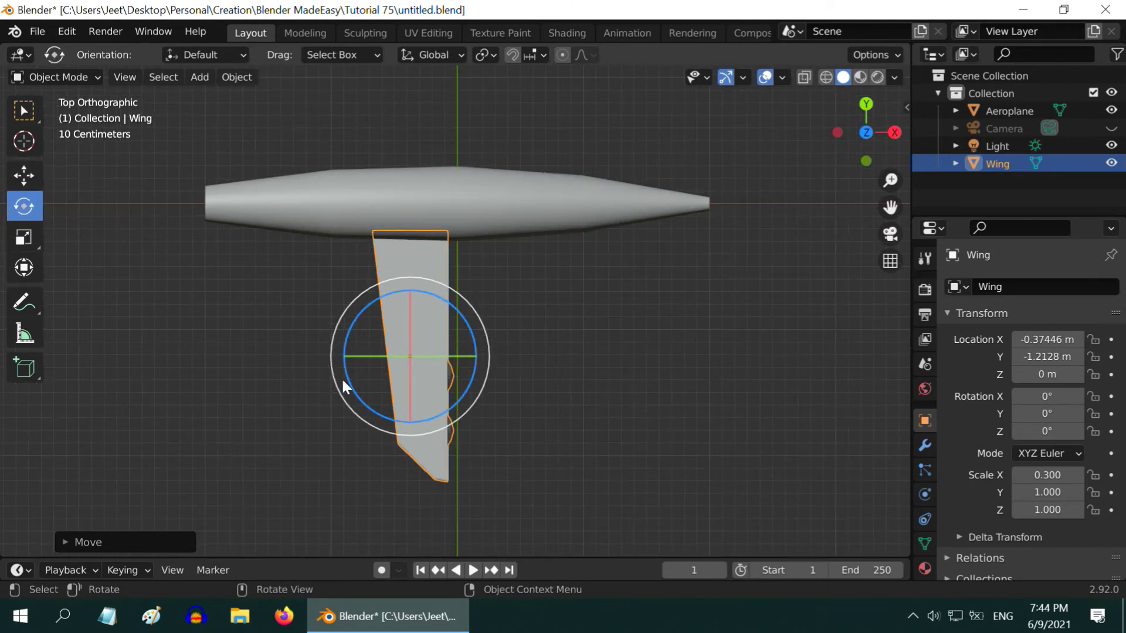
pyautogui.moveTo(336, 384); pyautogui.dragTo(347, 396)
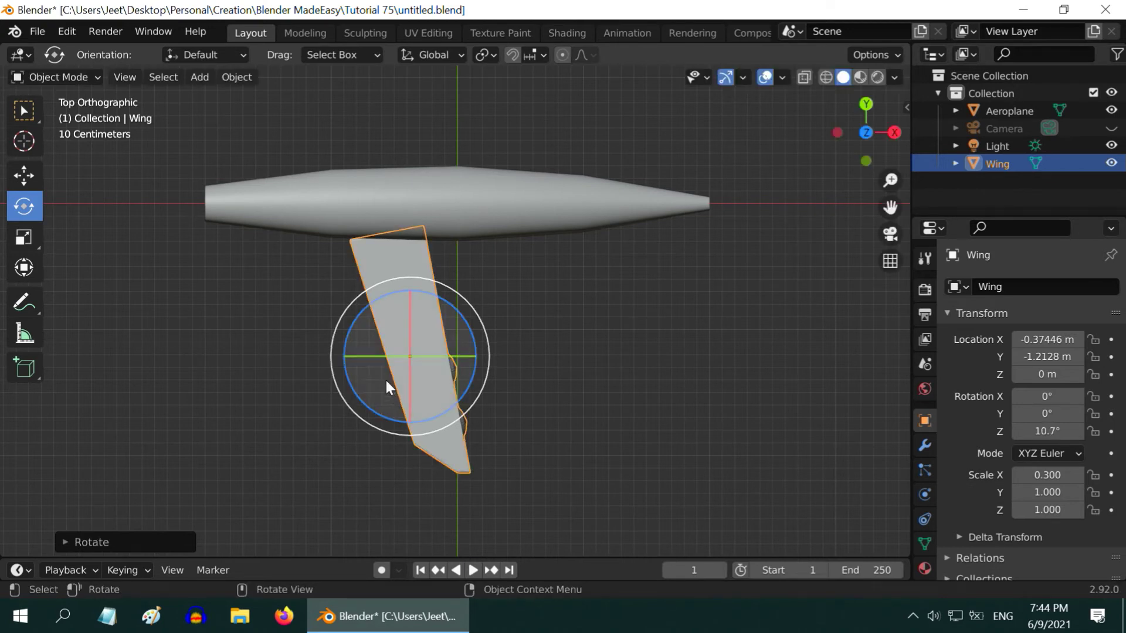
# Move the wing against the fuselage's middle, at about X -0.14 m and Y -1.18 m, and deselect it.
pyautogui.scroll(1, 385, 379)
pyautogui.click(21, 171)
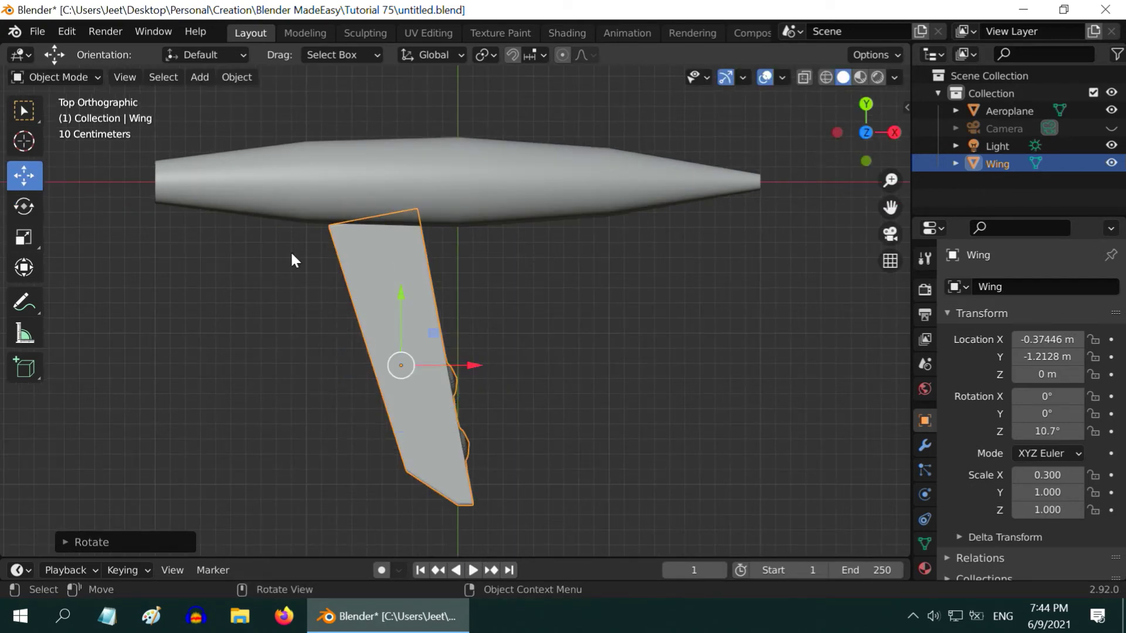
pyautogui.moveTo(470, 366); pyautogui.dragTo(504, 371)
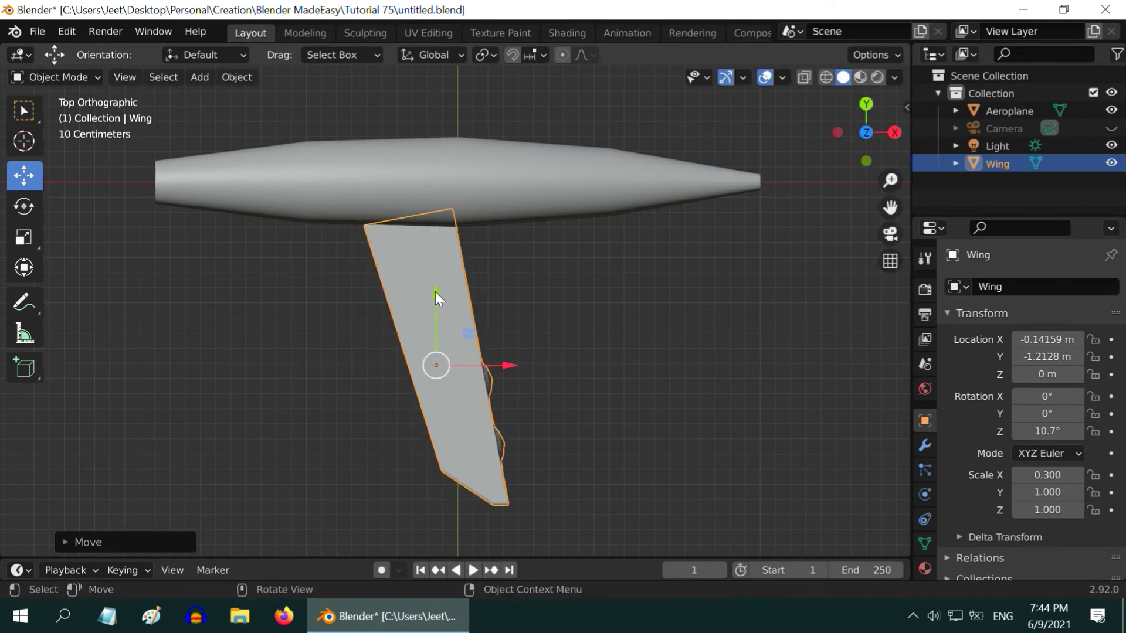
pyautogui.moveTo(436, 292); pyautogui.dragTo(436, 283)
pyautogui.click(573, 390)
pyautogui.scroll(-3, 580, 386)
pyautogui.press('KP_5')
pyautogui.moveTo(684, 445); pyautogui.dragTo(537, 333, button='middle')
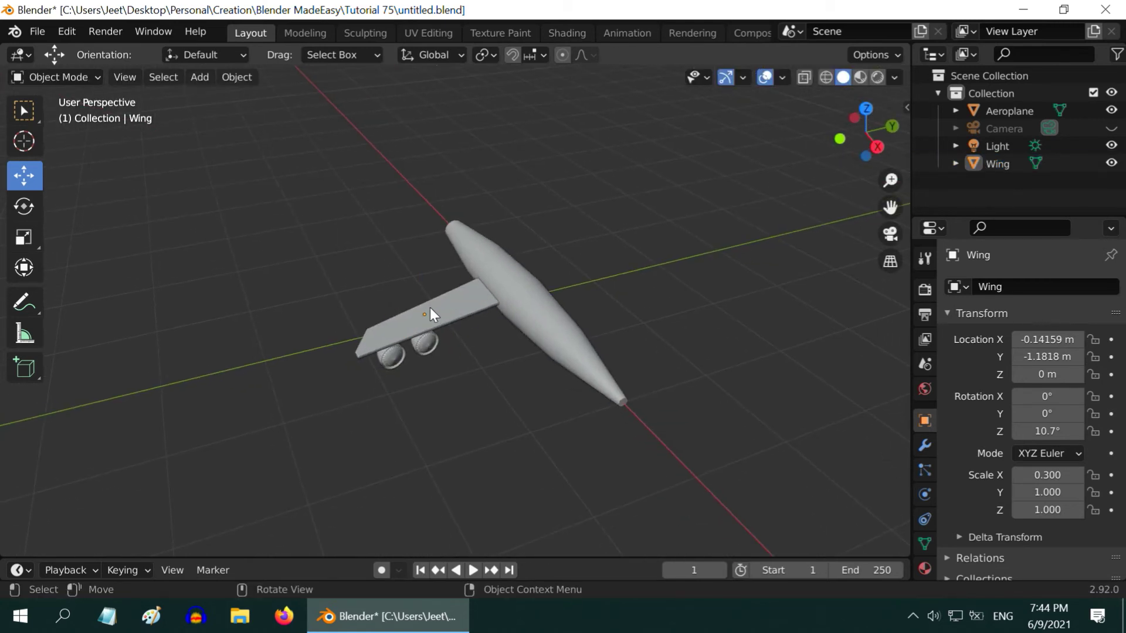
# Add a Mirror modifier to the wing, using Aeroplane as the mirror object and only the Y axis.
pyautogui.click(430, 308)
pyautogui.click(23, 110)
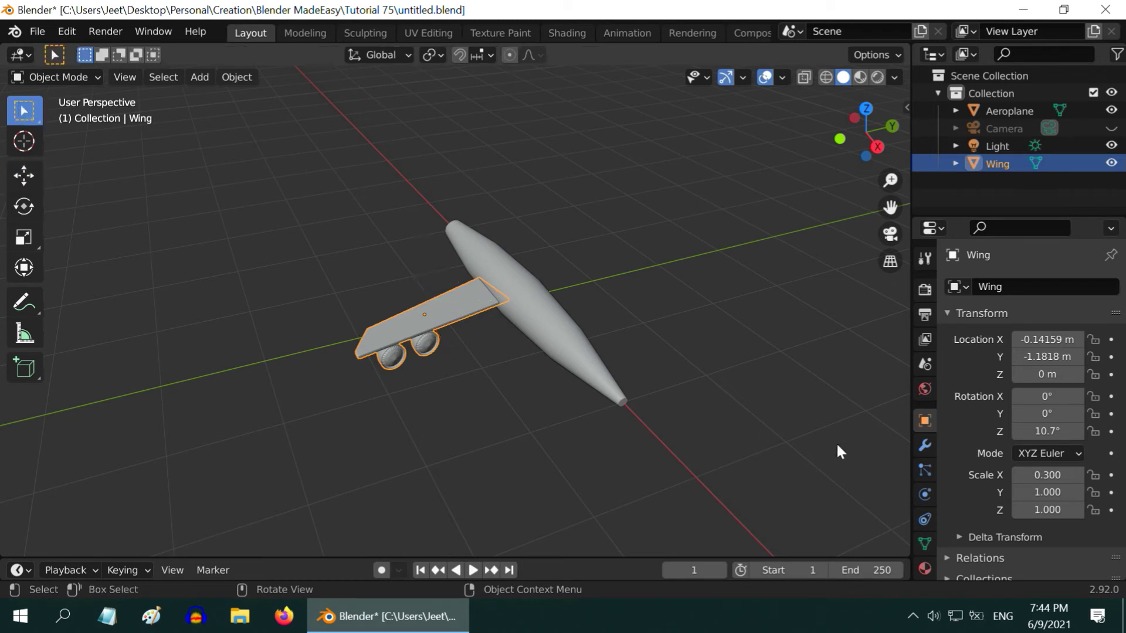
pyautogui.click(924, 445)
pyautogui.click(983, 286)
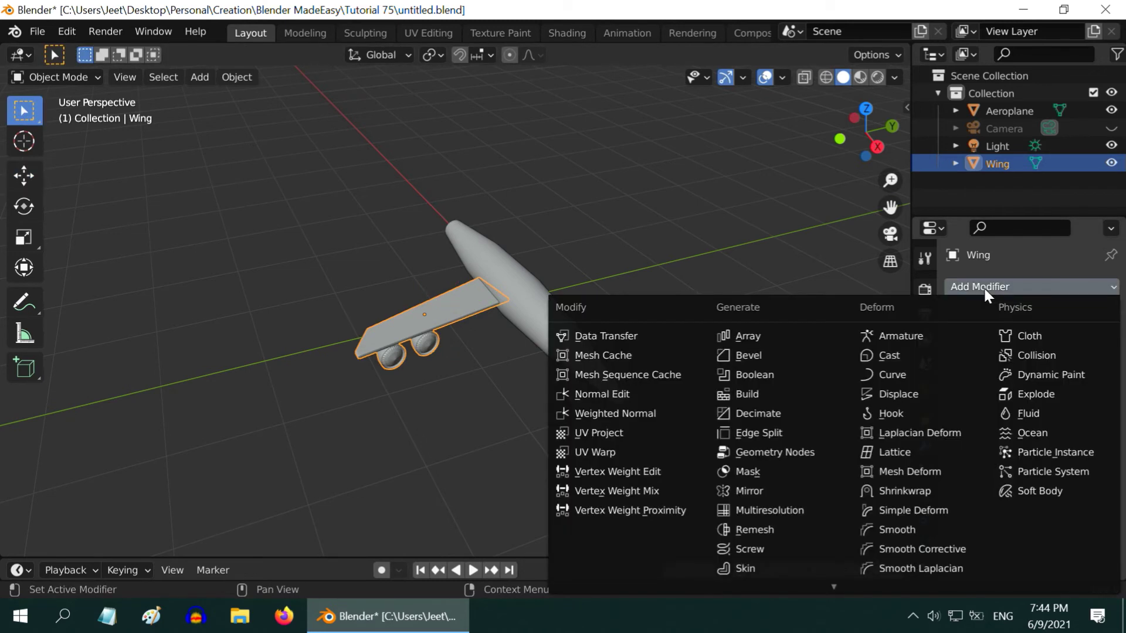
pyautogui.click(787, 491)
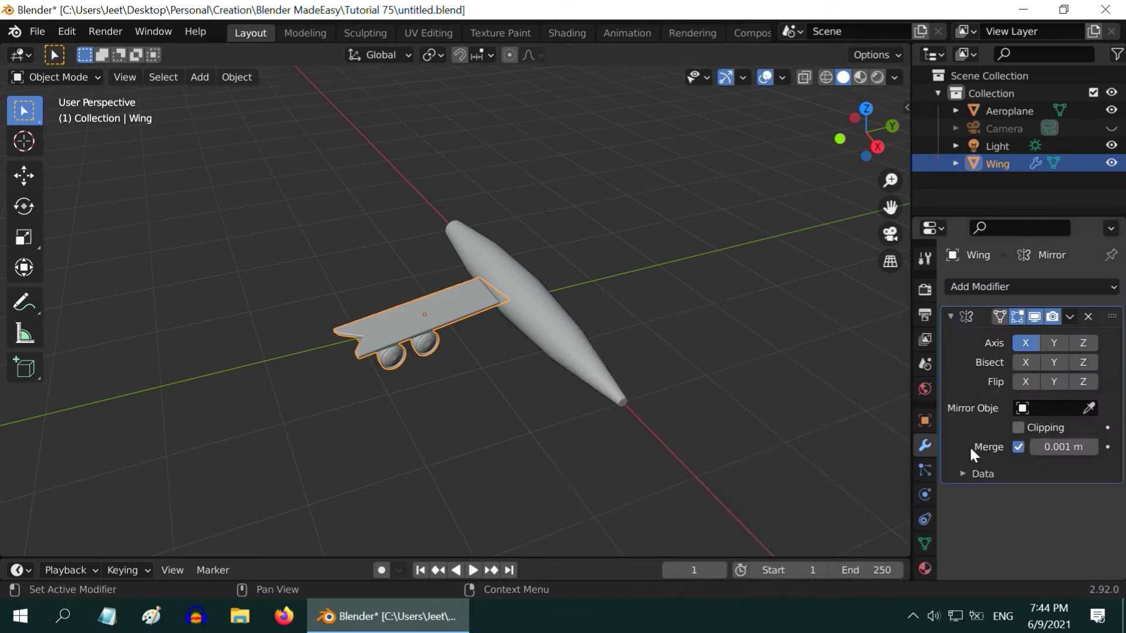
pyautogui.click(1022, 409)
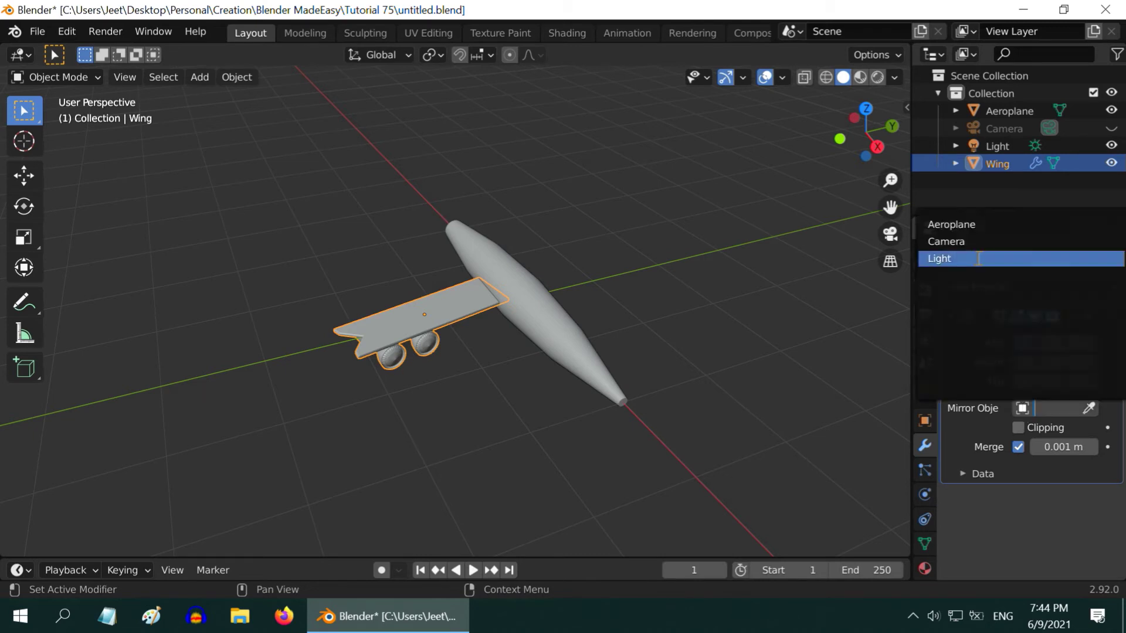
pyautogui.click(972, 225)
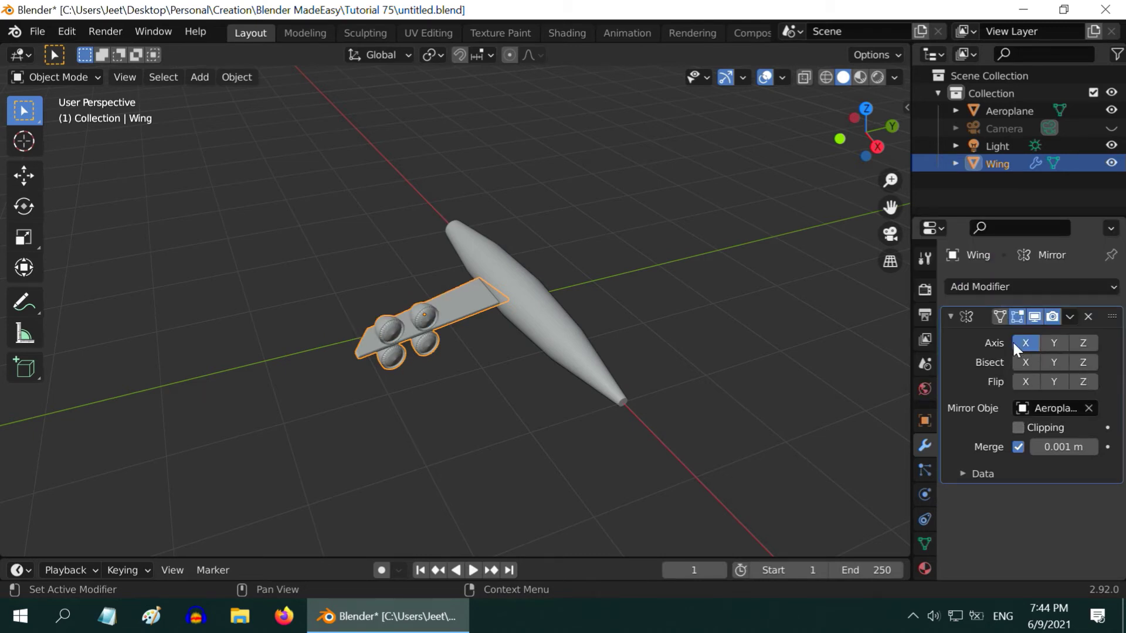
pyautogui.click(1055, 342)
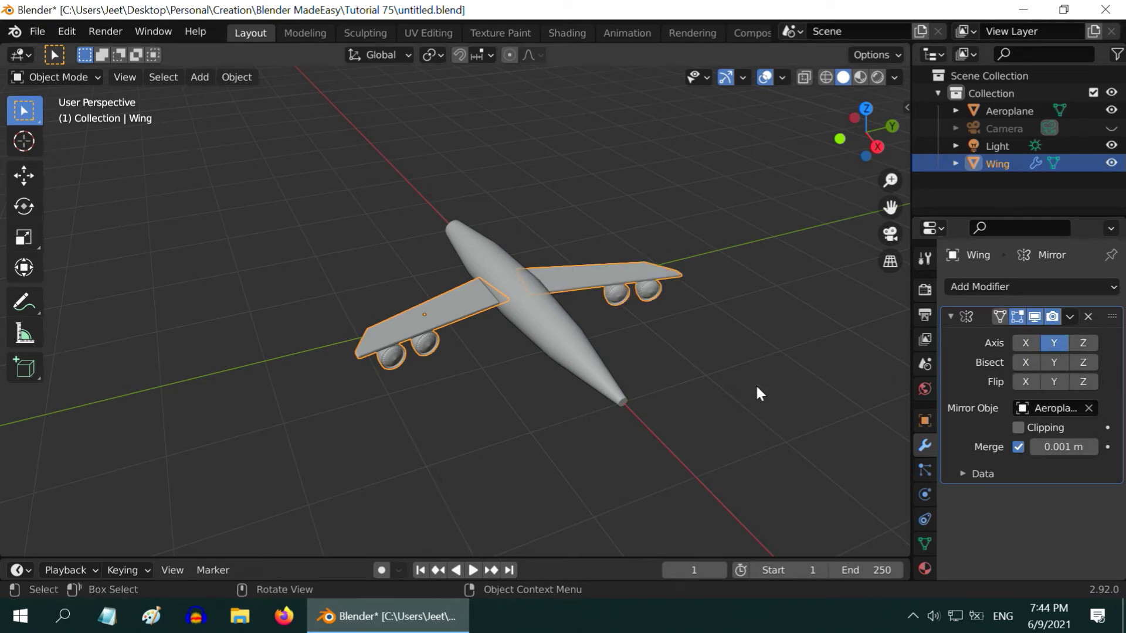
# Apply the wing's Mirror modifier with the wing deselected and save the file.
pyautogui.click(690, 385)
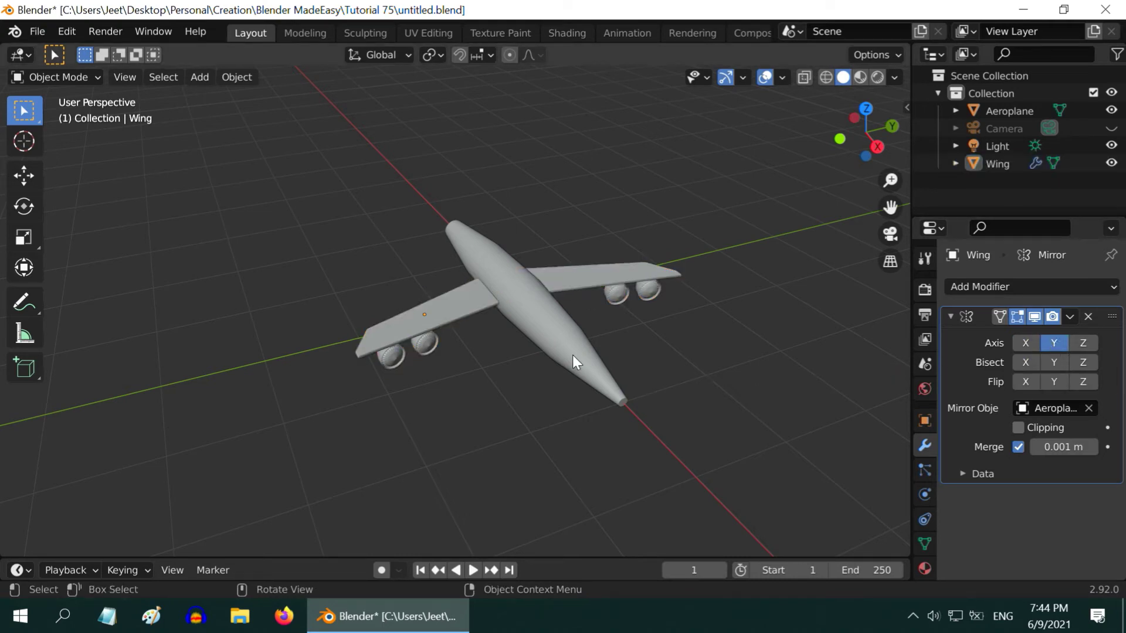
pyautogui.click(1070, 317)
pyautogui.click(1025, 332)
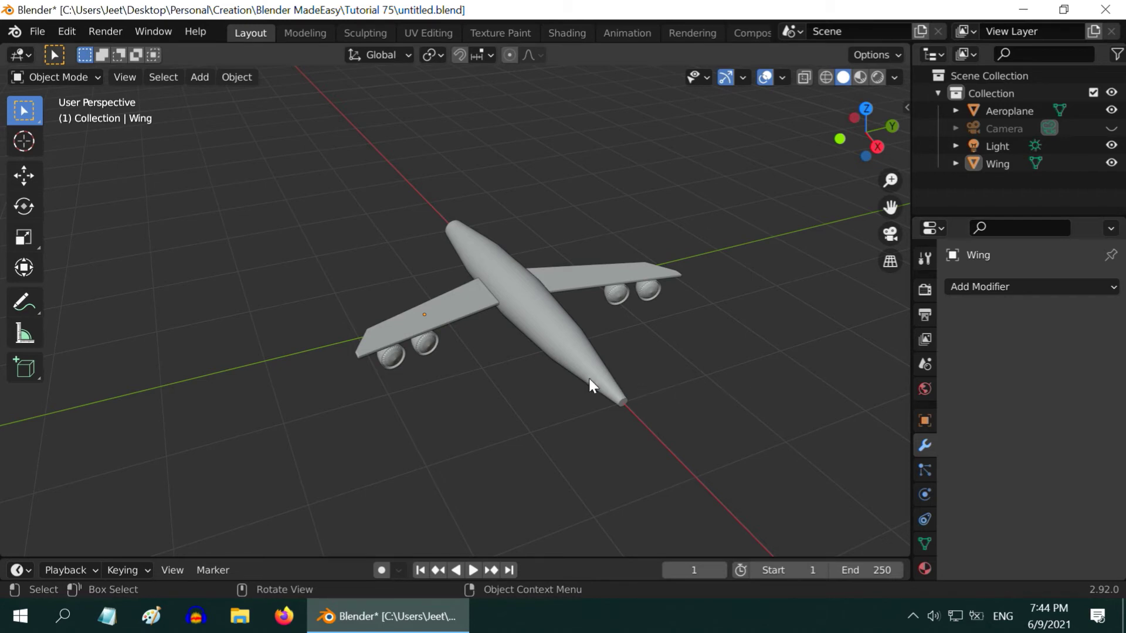
pyautogui.moveTo(585, 377); pyautogui.dragTo(470, 473, button='middle')
pyautogui.hotkey('ctrl', 's')
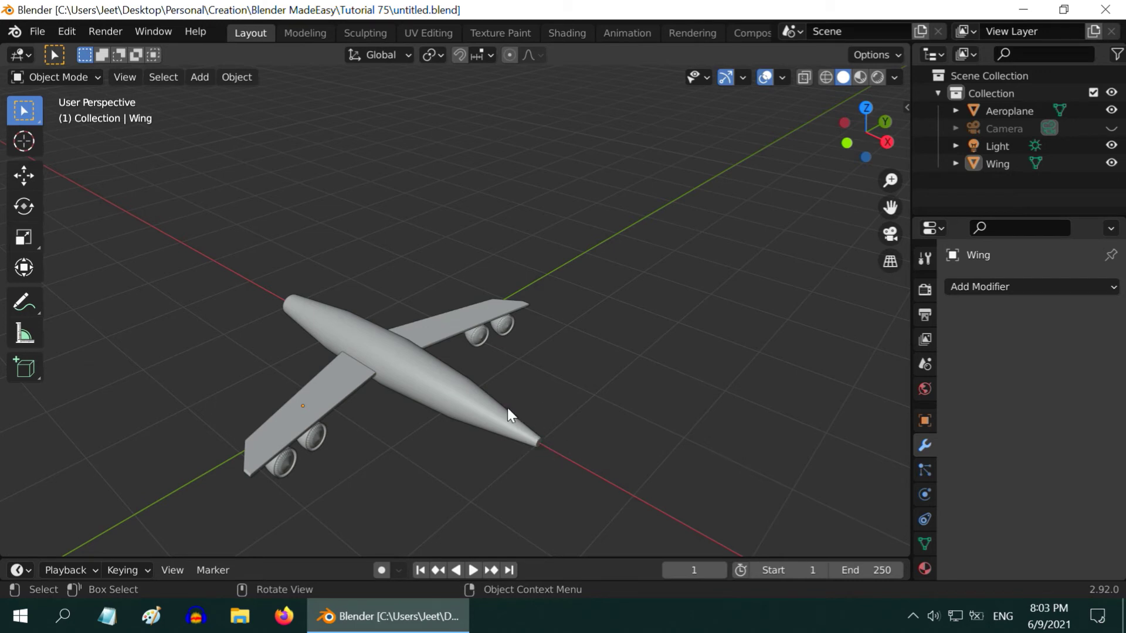
# Add a plane mesh and set its X rotation to 90° so it stands upright.
pyautogui.click(199, 76)
pyautogui.moveTo(219, 94)
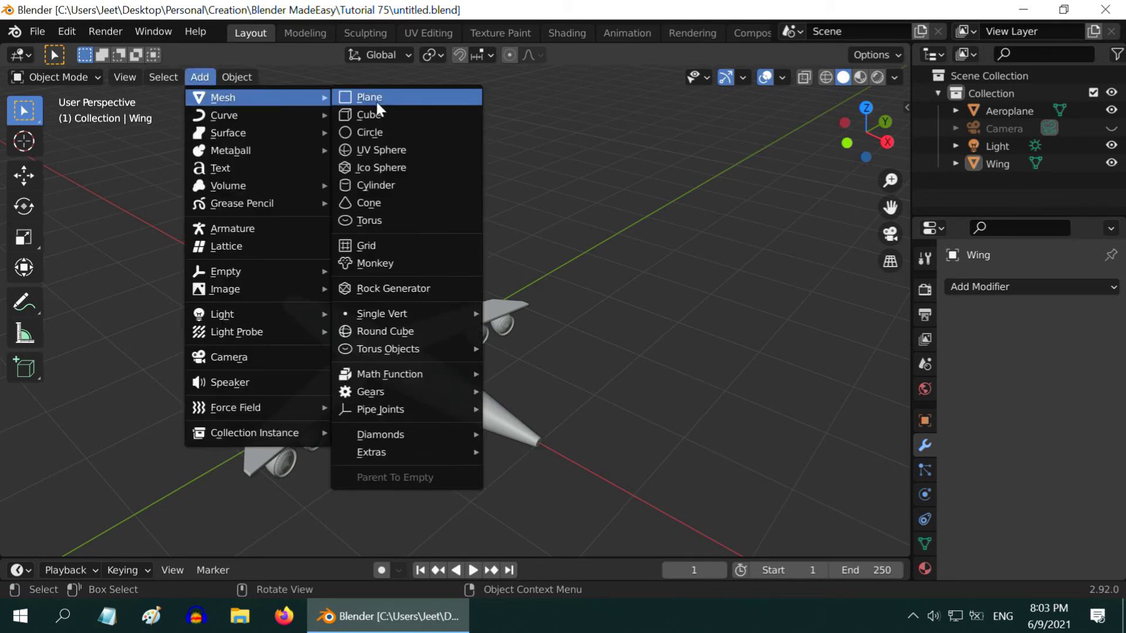
pyautogui.click(382, 98)
pyautogui.scroll(-3, 592, 475)
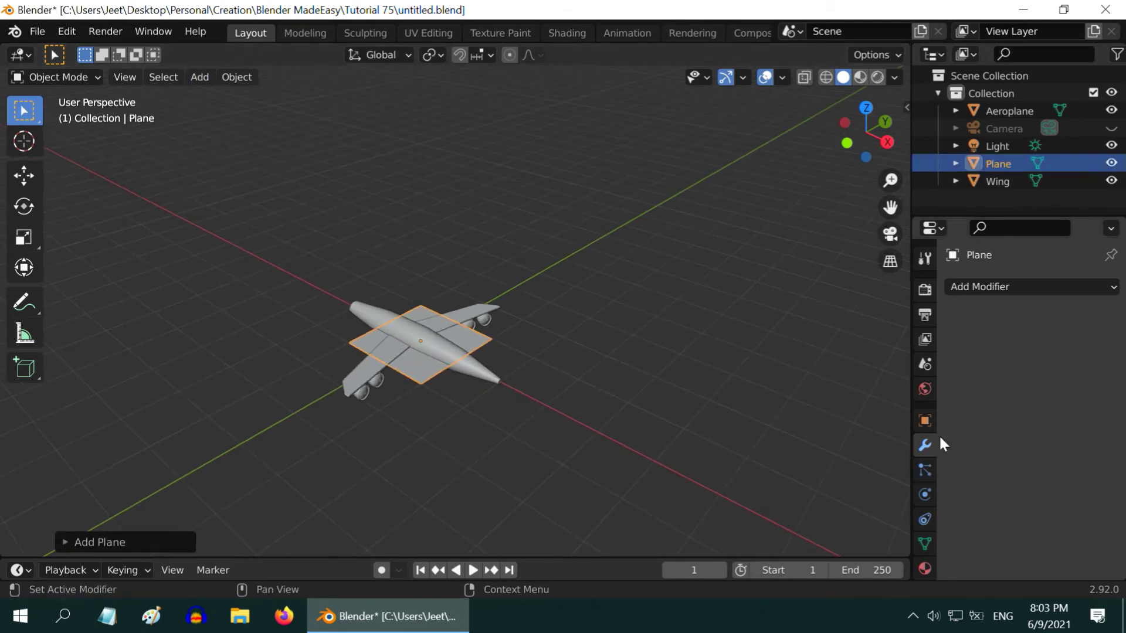
pyautogui.click(925, 421)
pyautogui.click(1048, 396)
pyautogui.write('0d')
pyautogui.press('Return')
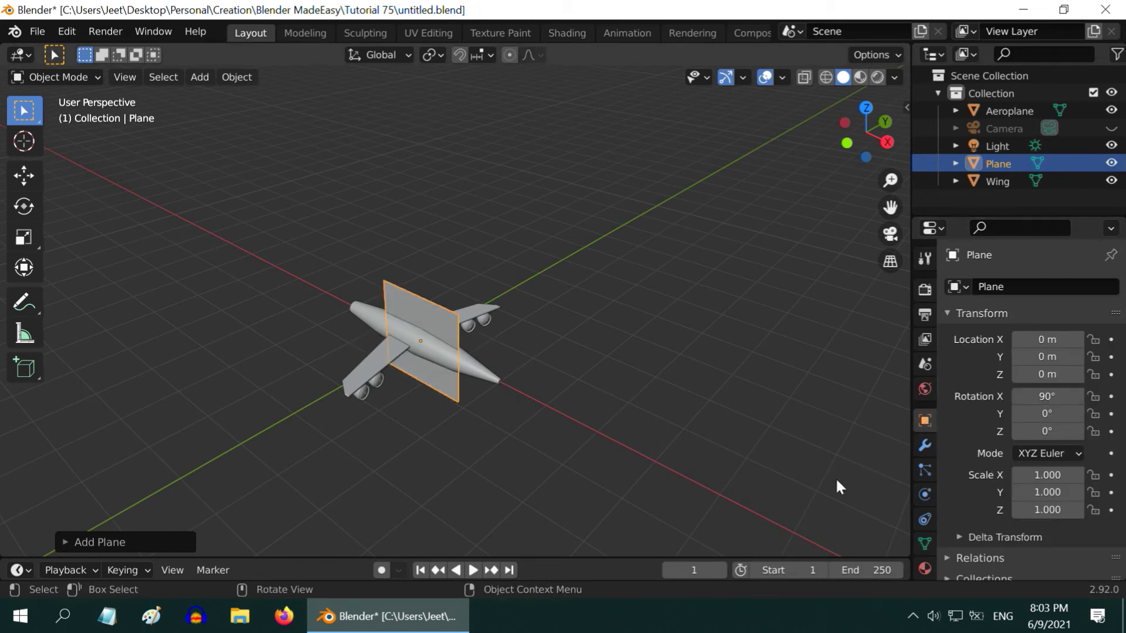
# In front view, move the upright plane along X beyond the fuselage's narrow end, to about 3.42 m.
pyautogui.press('KP_1')
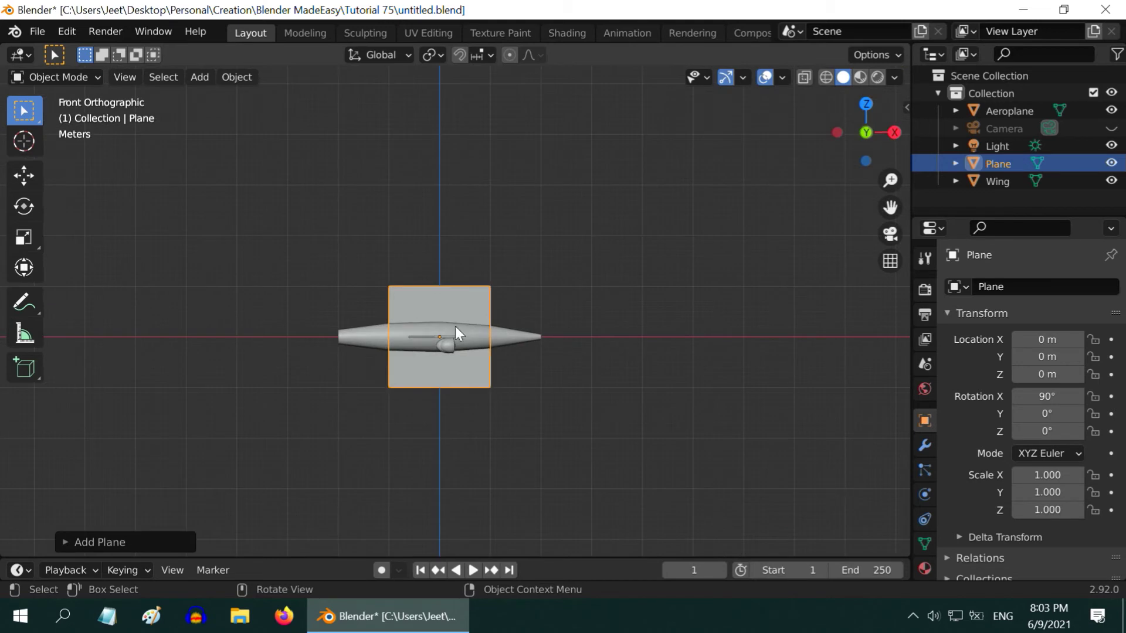
pyautogui.click(24, 175)
pyautogui.moveTo(510, 343); pyautogui.dragTo(689, 344)
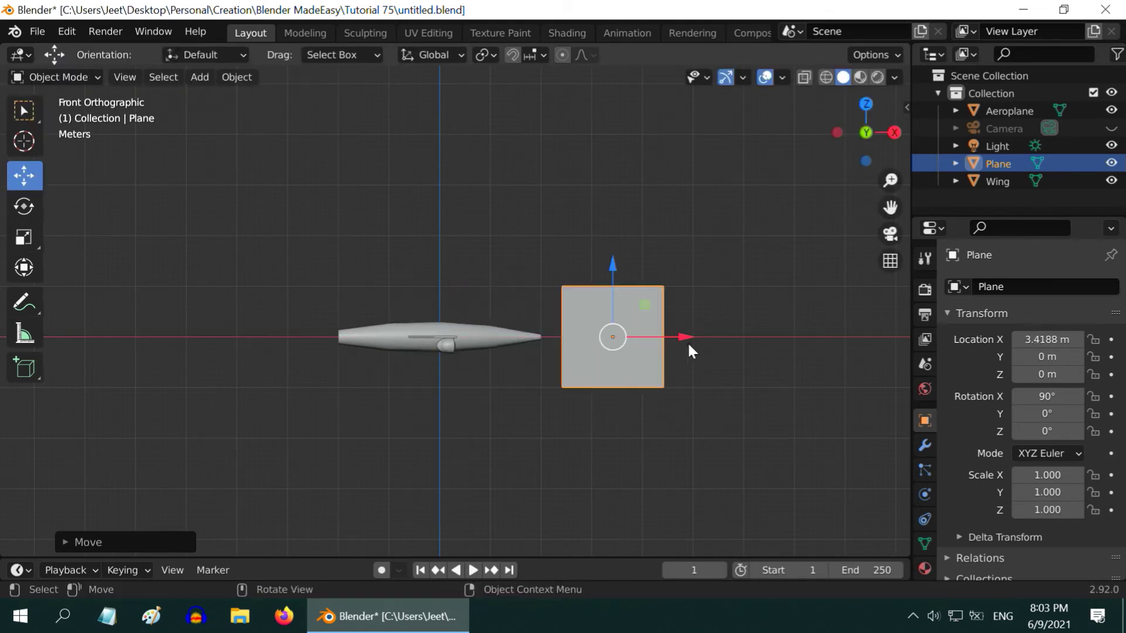
# Edit the plane's mesh by moving its upper-left vertex diagonally in near the lower-right corner, making an L-shaped tail fin, and return to Object Mode.
pyautogui.click(69, 75)
pyautogui.click(68, 113)
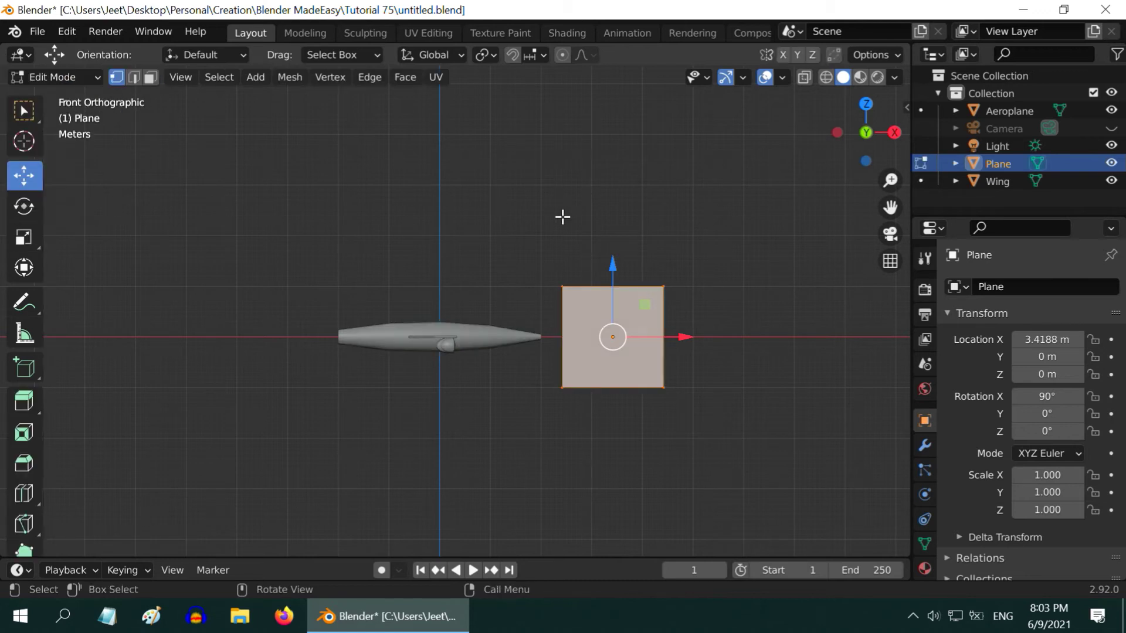
pyautogui.hotkey('alt', 'a')
pyautogui.click(561, 287)
pyautogui.moveTo(562, 286); pyautogui.dragTo(641, 375)
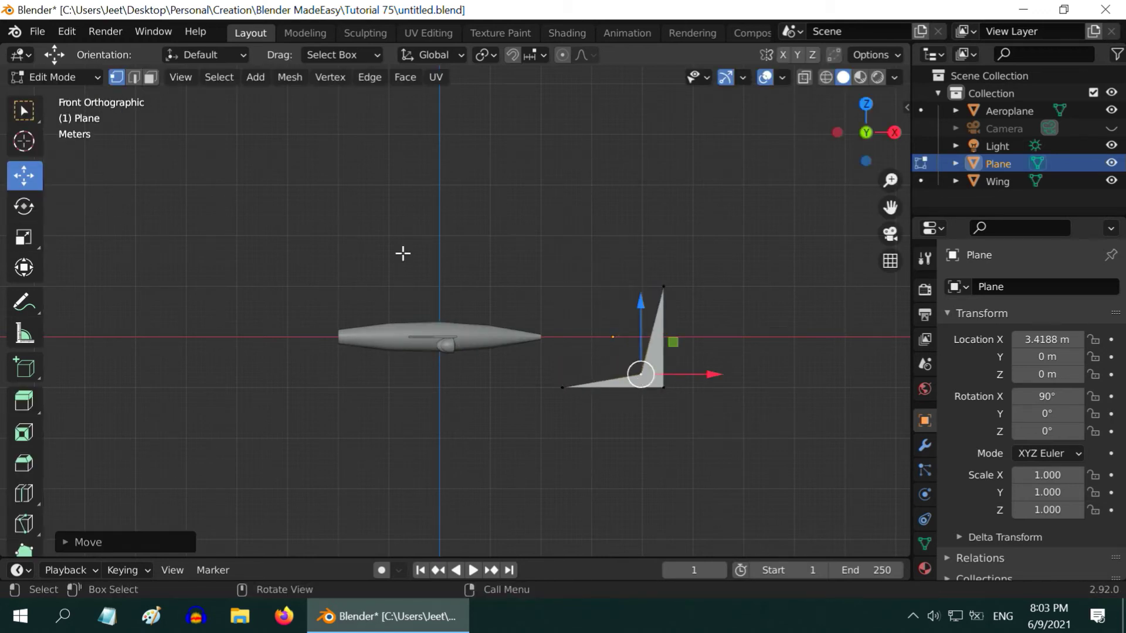
pyautogui.click(68, 79)
pyautogui.click(65, 97)
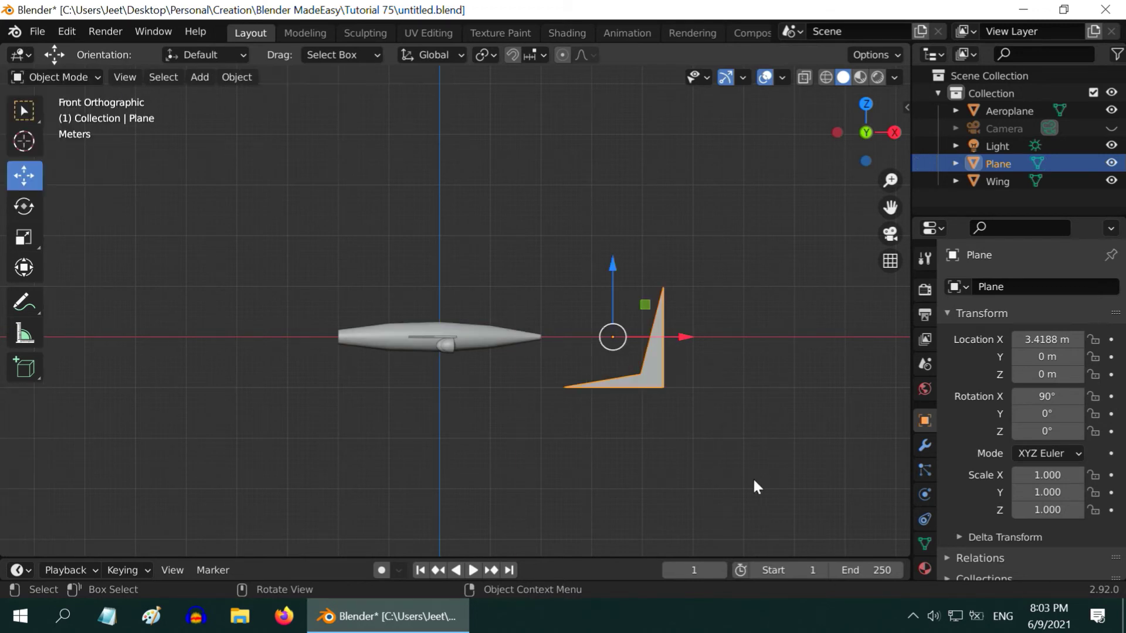
# Add a Solidify modifier to the tail fin and set its offset to 0.
pyautogui.moveTo(734, 460); pyautogui.dragTo(617, 441, button='middle')
pyautogui.click(925, 447)
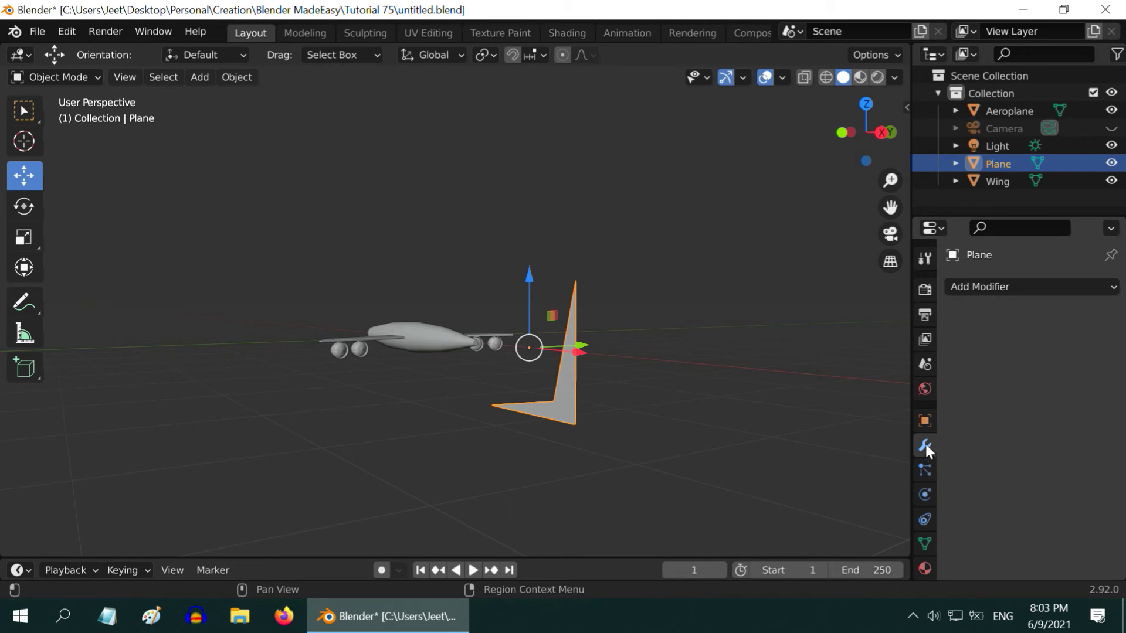
pyautogui.click(1000, 290)
pyautogui.moveTo(837, 585)
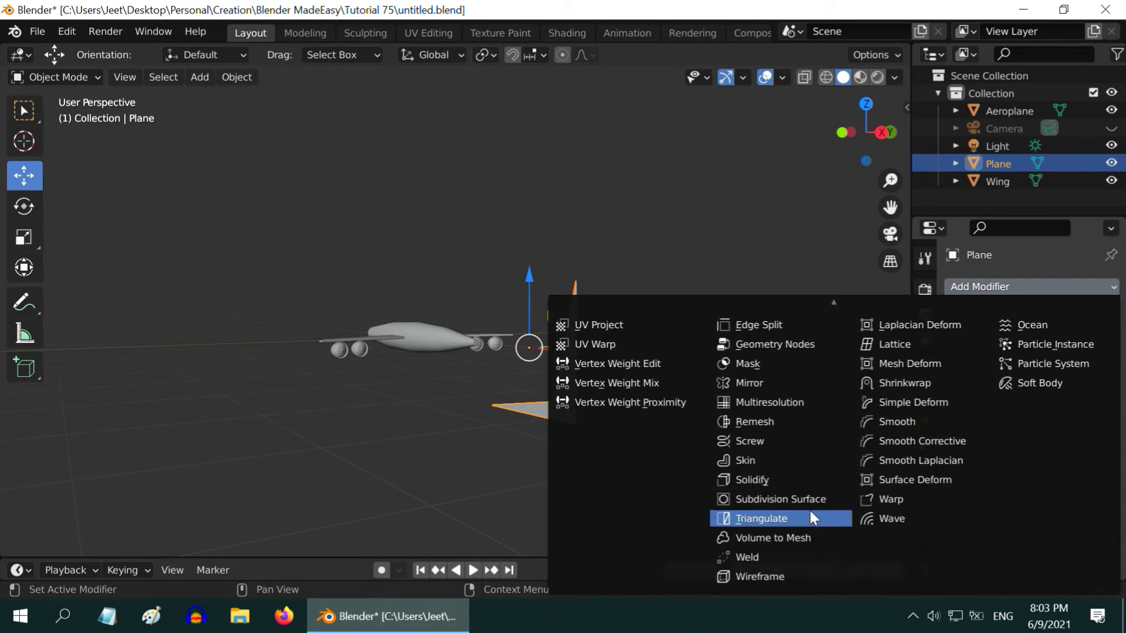
pyautogui.click(789, 475)
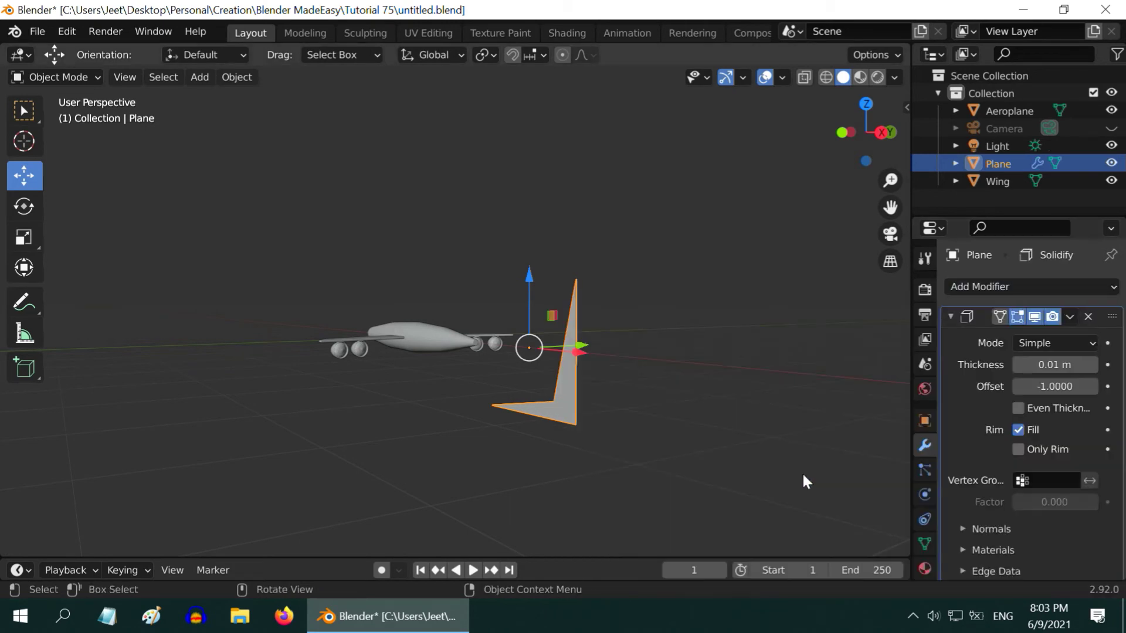
pyautogui.click(1061, 388)
pyautogui.write('0')
# Set the tail fin's Solidify thickness to 0.5 m and apply the modifier.
pyautogui.click(1056, 365)
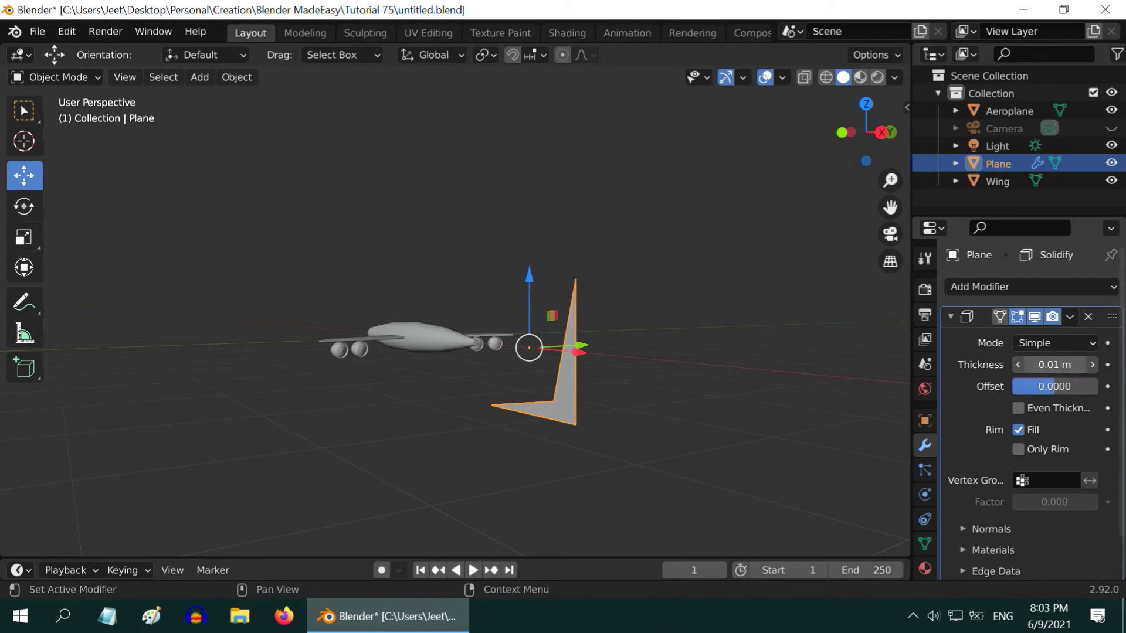
pyautogui.click(1056, 364)
pyautogui.hotkey('ctrl', 'a')
pyautogui.press('BackSpace')
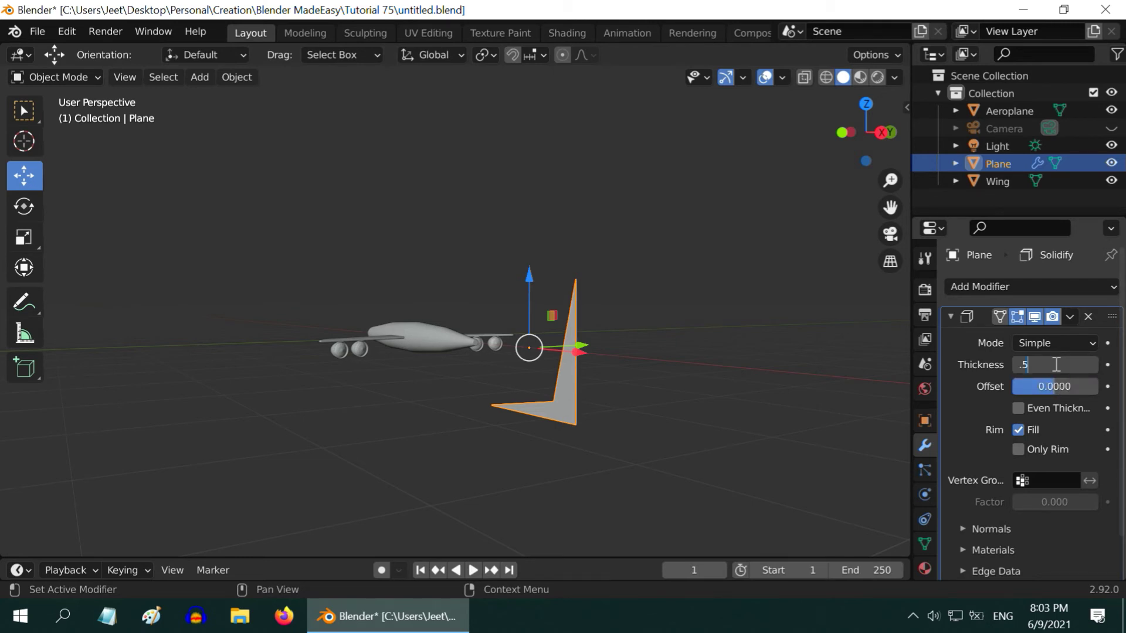
pyautogui.press('Return')
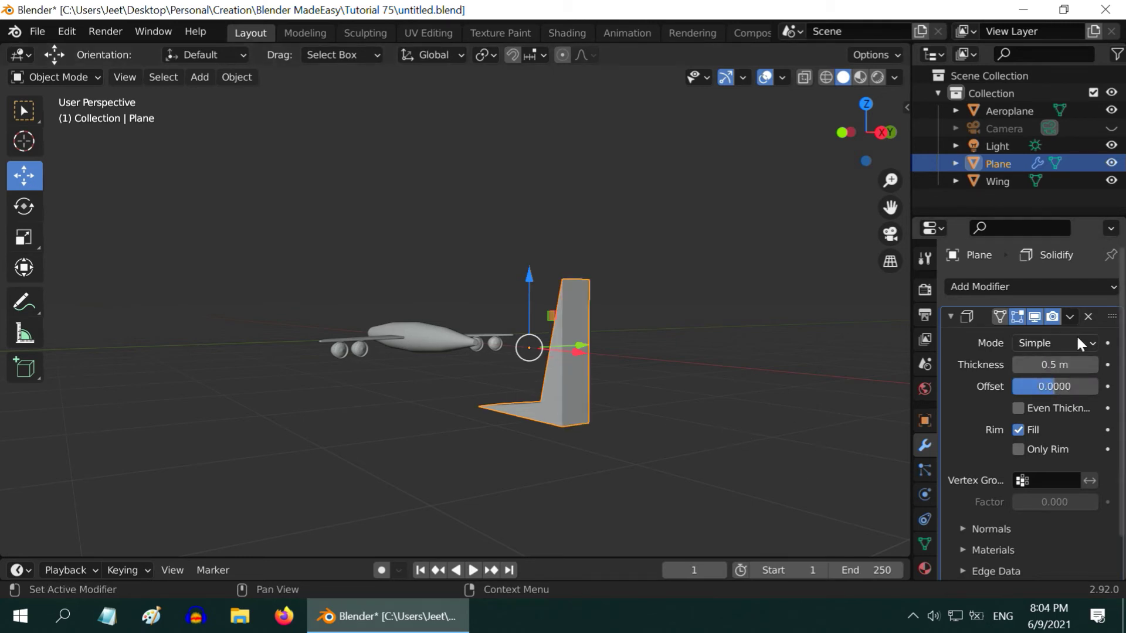
pyautogui.click(1069, 318)
pyautogui.click(1020, 338)
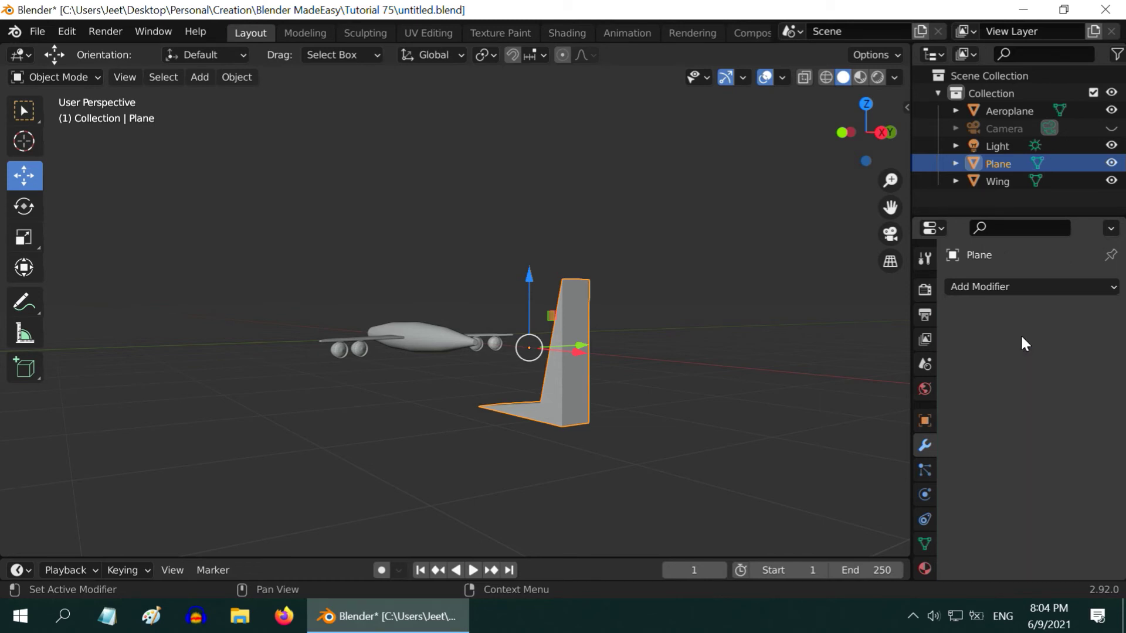
# Round the tail fin's edges with a Bevel modifier of 10 segments and apply it.
pyautogui.click(984, 286)
pyautogui.click(797, 356)
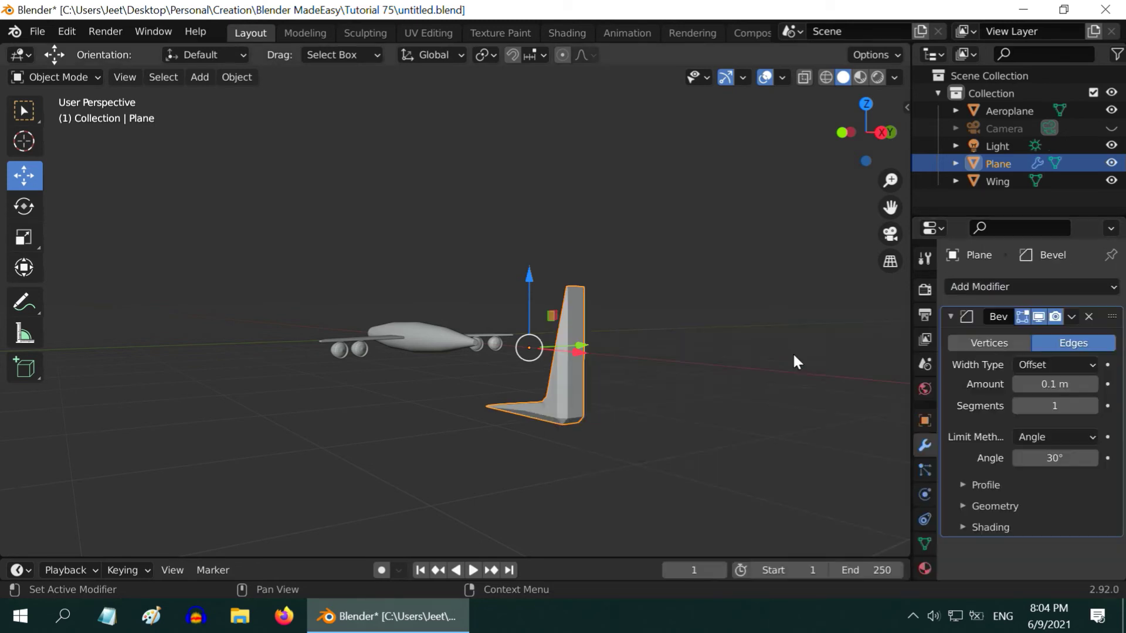
pyautogui.click(1070, 406)
pyautogui.press('Return')
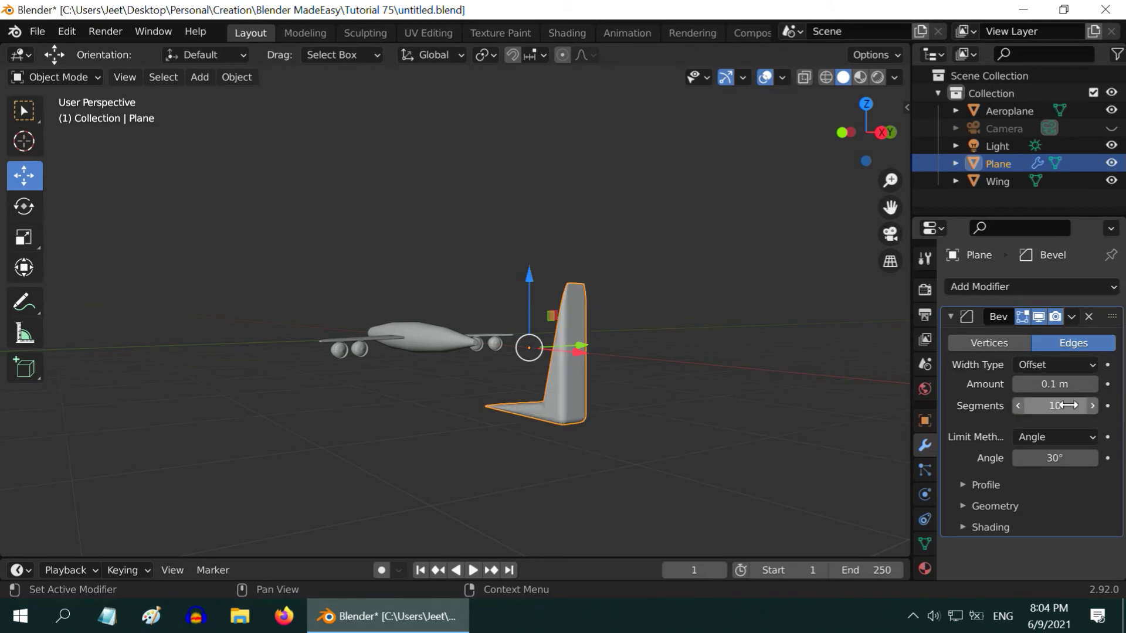
pyautogui.click(1072, 317)
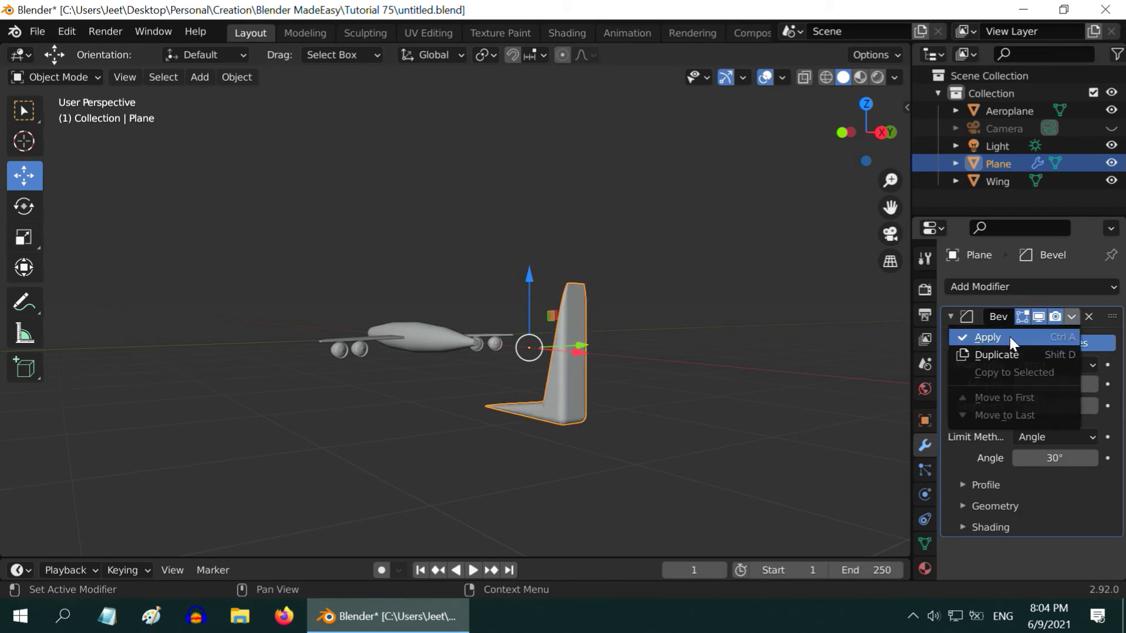
pyautogui.click(1009, 339)
# Scale the tail fin uniformly by 0.15.
pyautogui.write('s')
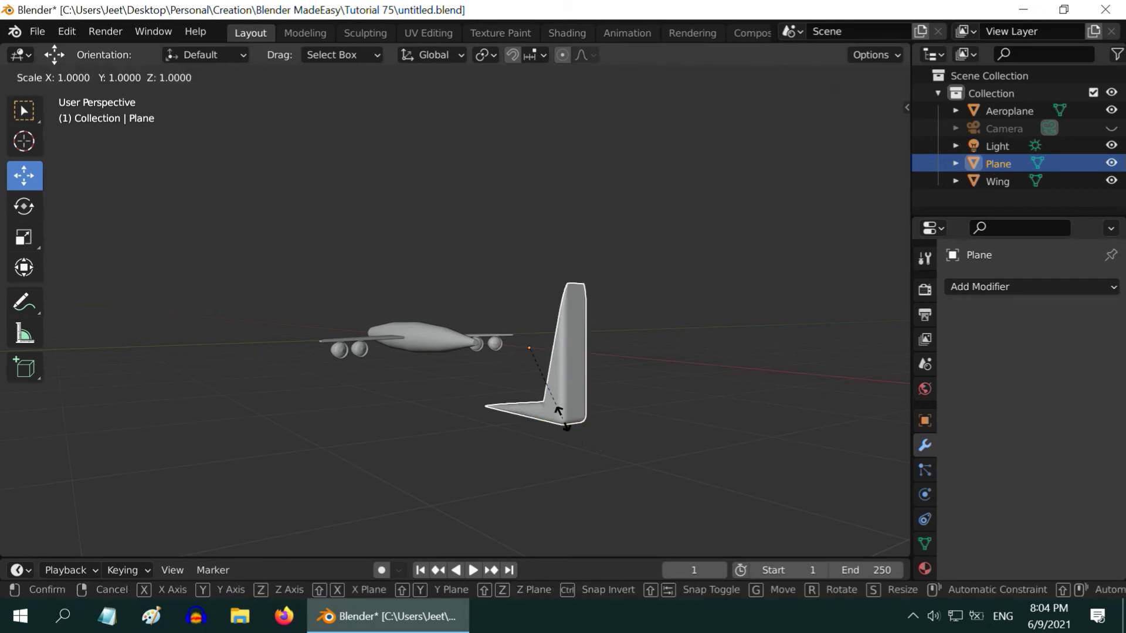
pyautogui.write('.15')
pyautogui.press('Return')
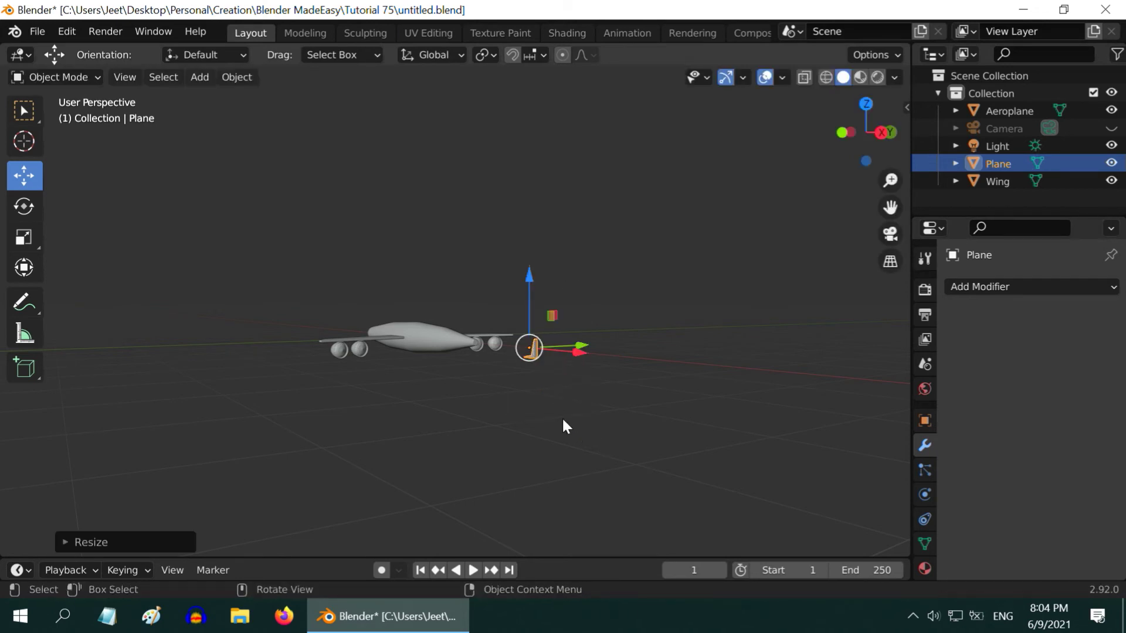
pyautogui.scroll(5, 590, 399)
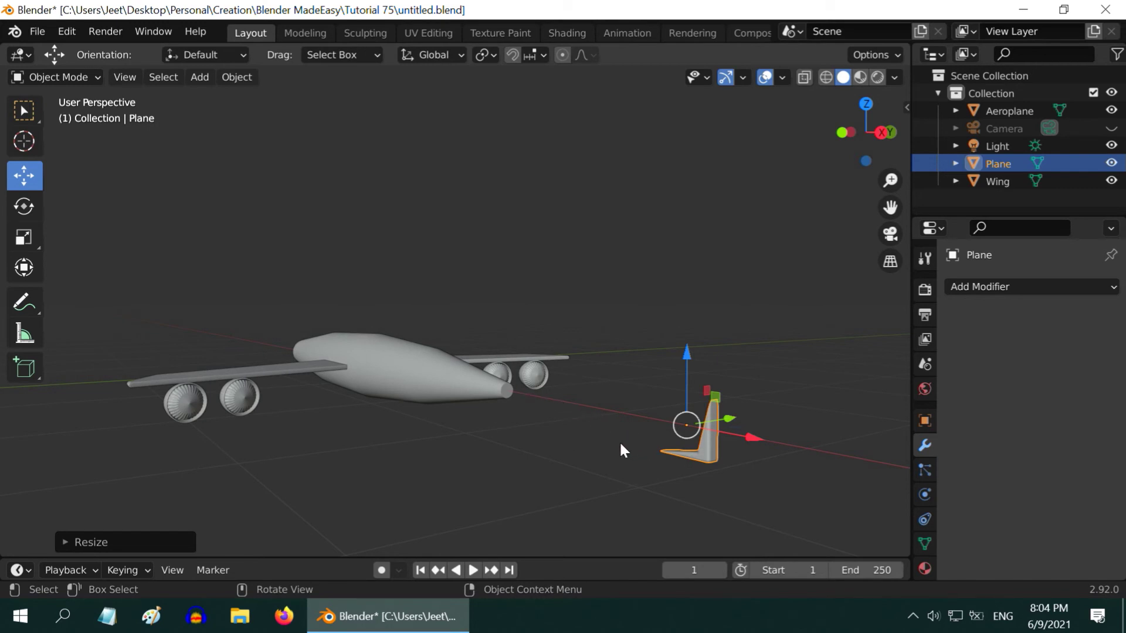
# Move the tail fin along X onto the fuselage's rear tip and raise it along Z.
pyautogui.press('KP_7')
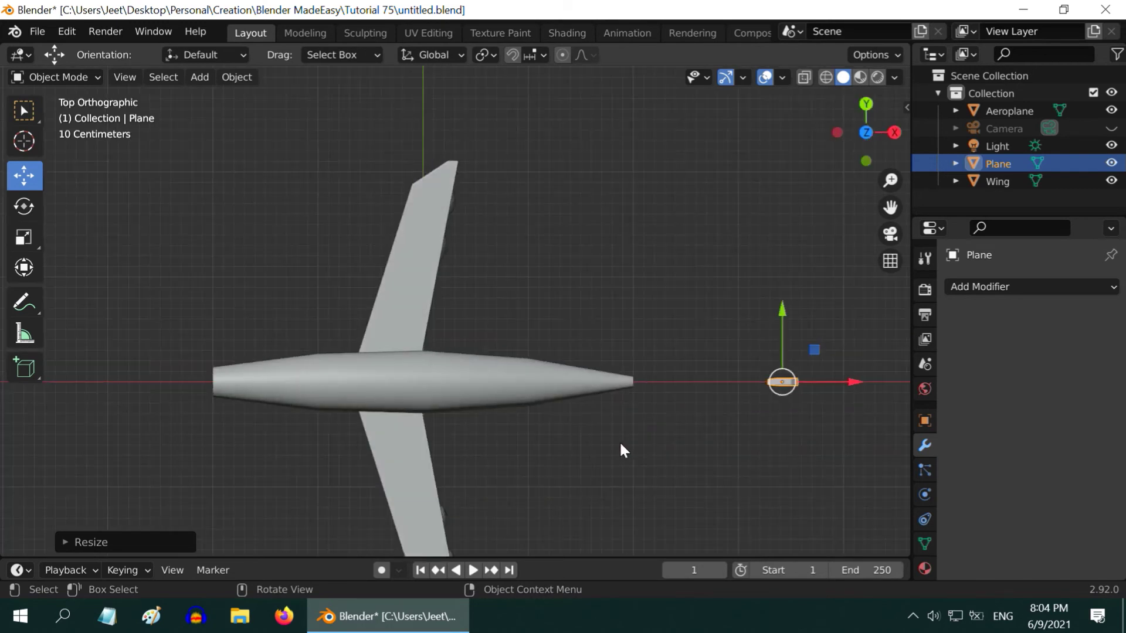
pyautogui.moveTo(852, 385); pyautogui.dragTo(688, 385)
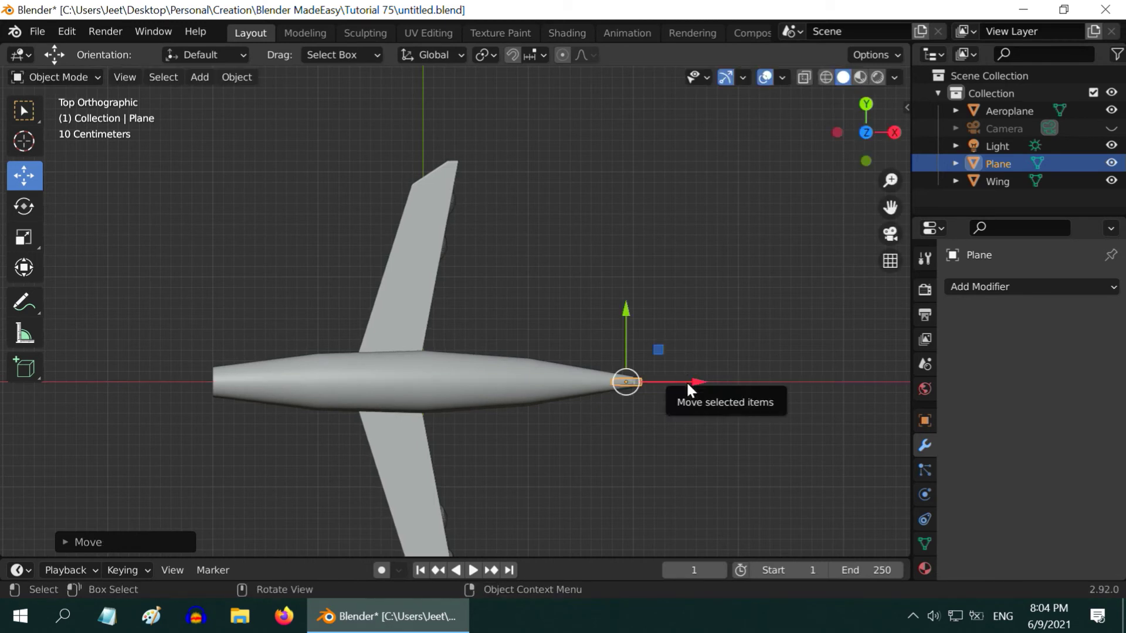
pyautogui.press('KP_1')
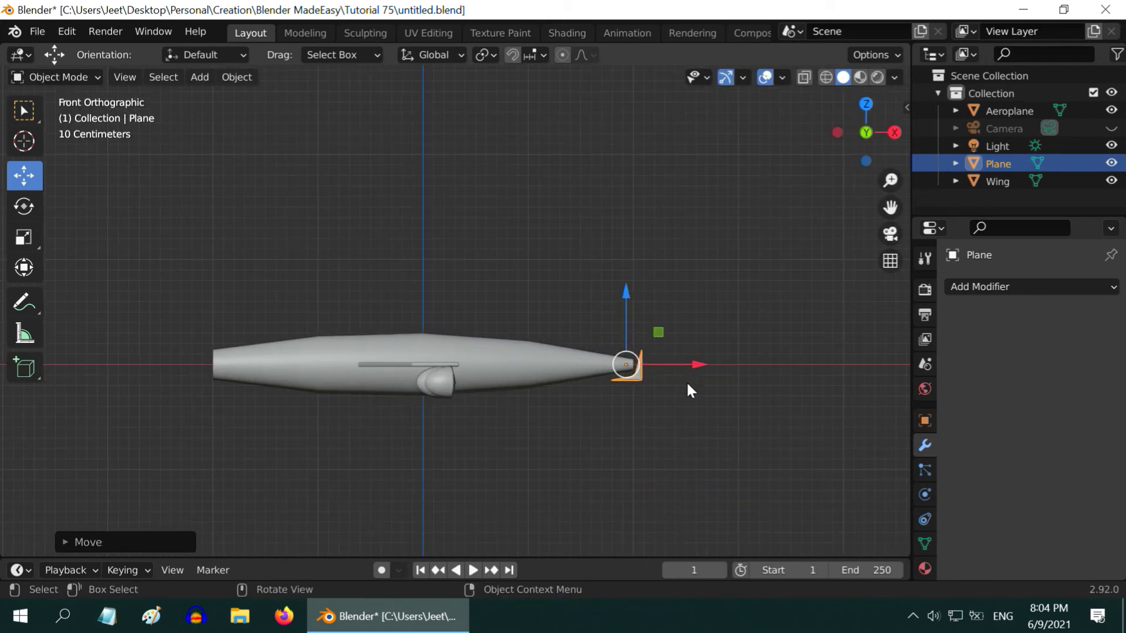
pyautogui.moveTo(627, 293); pyautogui.dragTo(628, 285)
pyautogui.scroll(3, 666, 354)
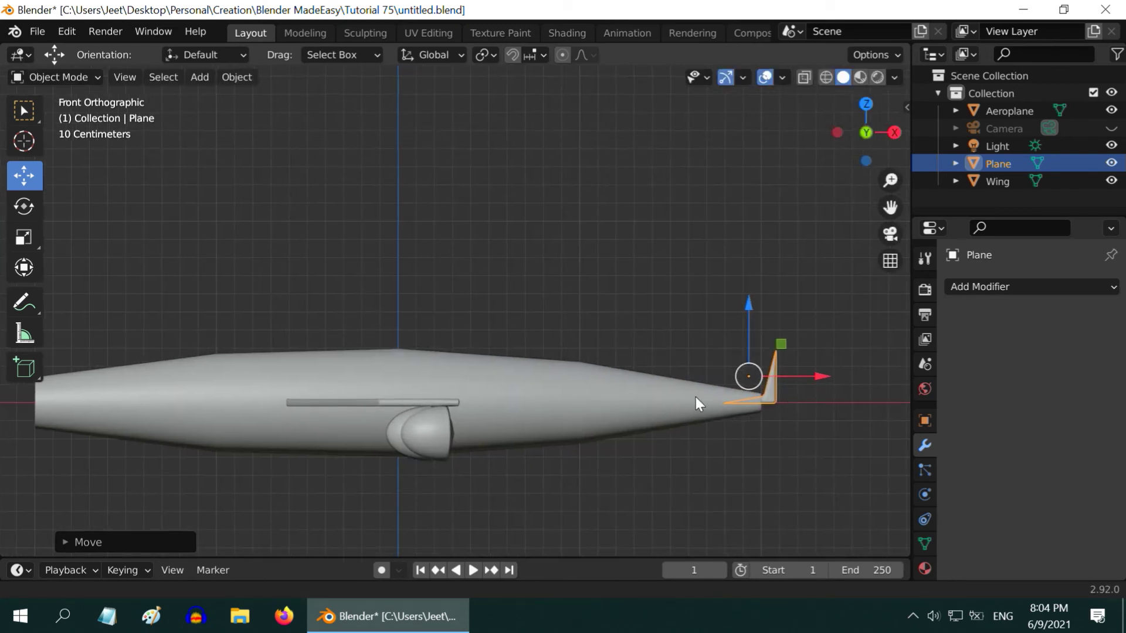
# Fine-tune the tail fin's height and lengthwise position so its base sits inside the fuselage's rear end.
pyautogui.keyDown('shift'); pyautogui.moveTo(695, 396); pyautogui.dragTo(640, 398, button='middle'); pyautogui.keyUp('shift')
pyautogui.scroll(2, 670, 388)
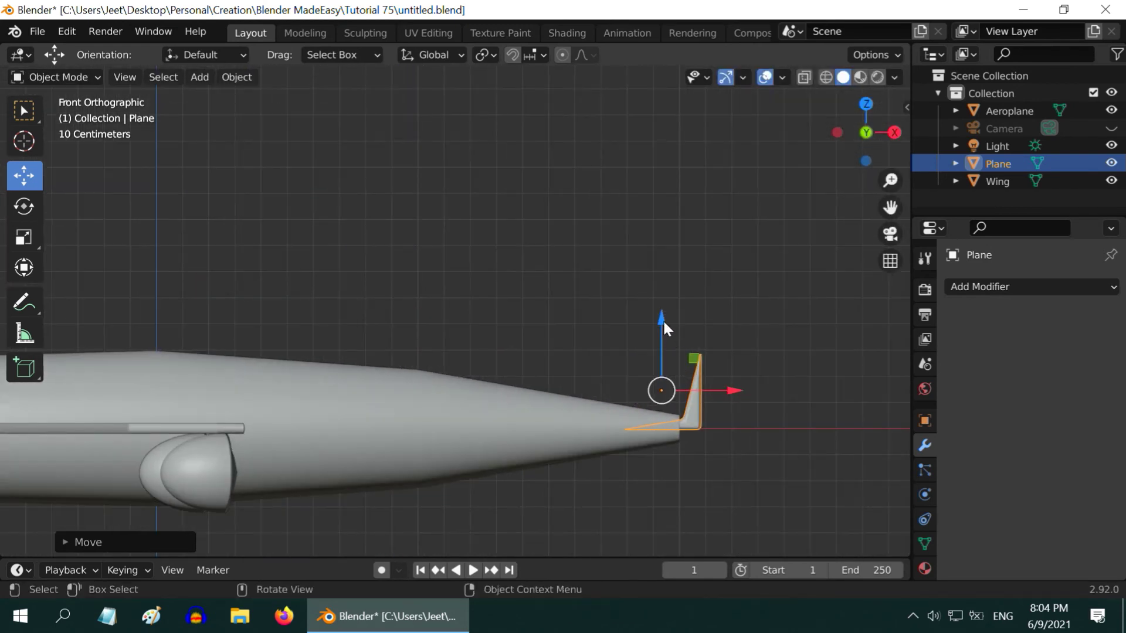
pyautogui.moveTo(663, 322); pyautogui.dragTo(664, 333)
pyautogui.moveTo(732, 398); pyautogui.dragTo(722, 397)
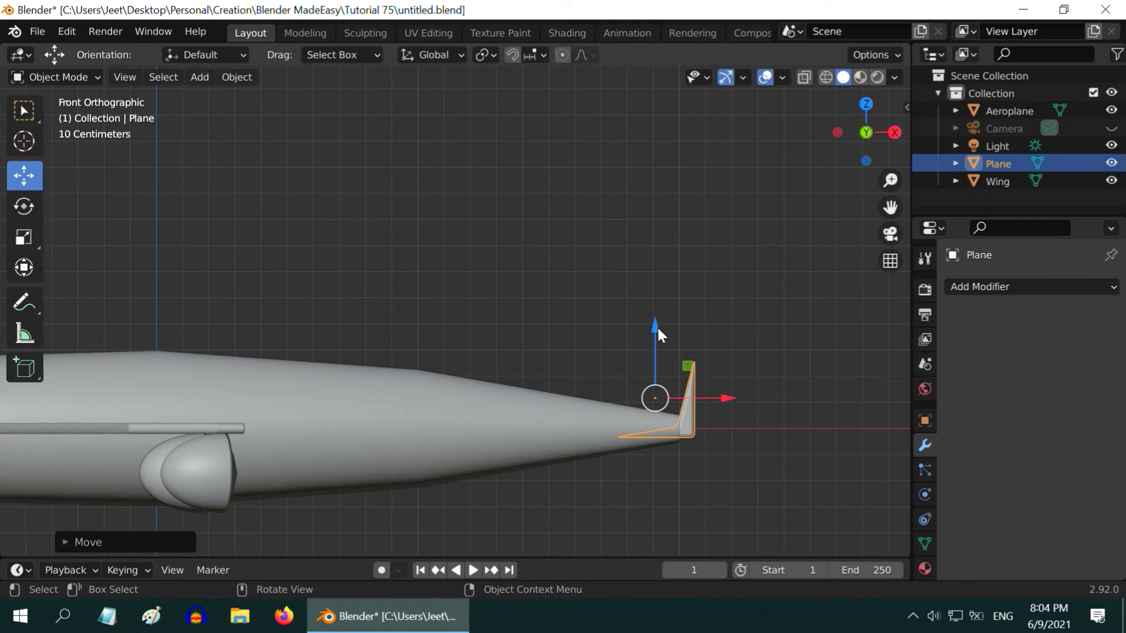
pyautogui.moveTo(658, 329); pyautogui.dragTo(658, 337)
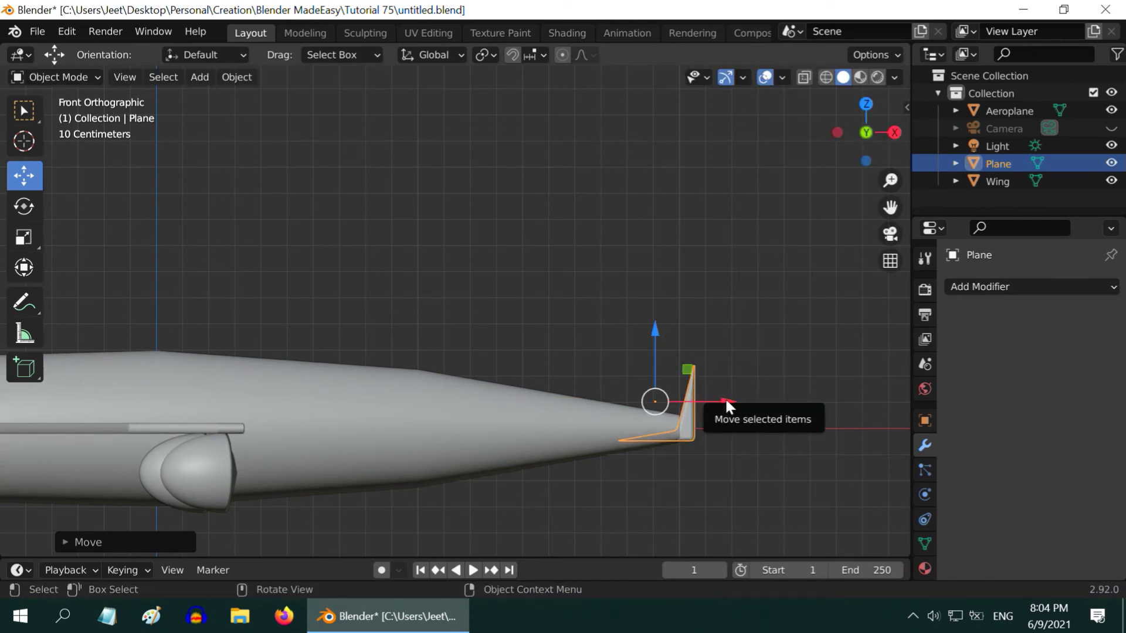
pyautogui.click(717, 395)
pyautogui.scroll(-2, 711, 457)
pyautogui.moveTo(721, 451); pyautogui.dragTo(638, 440, button='middle')
pyautogui.moveTo(563, 415); pyautogui.dragTo(653, 460, button='middle')
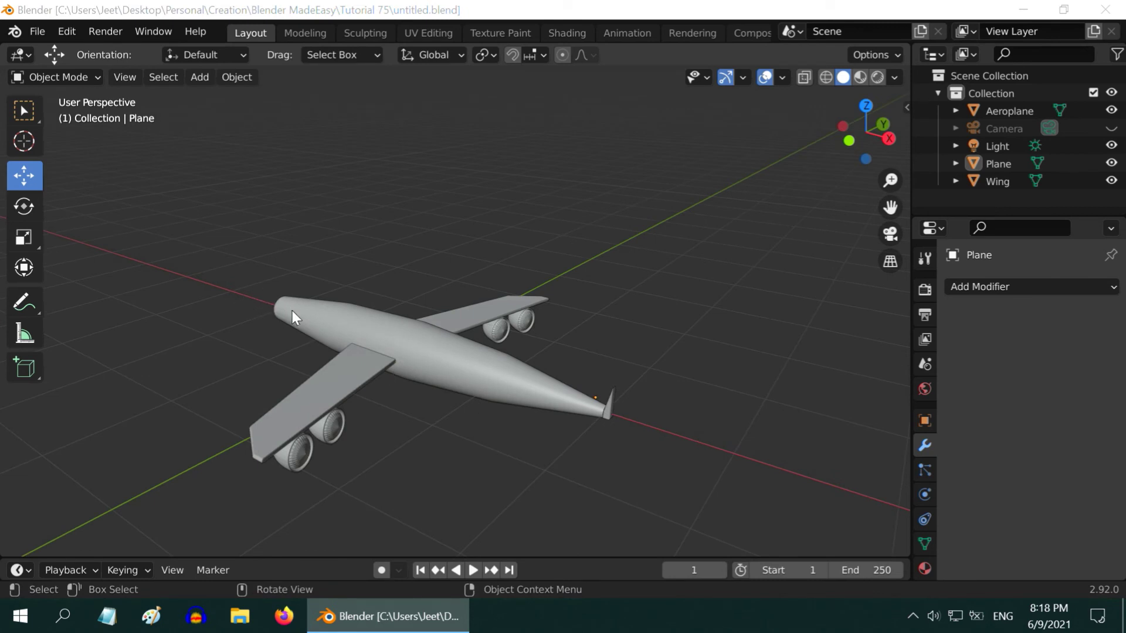
# Add a UV sphere scaled by 0.2 and move it along X to the fuselage's front end.
pyautogui.scroll(-1, 287, 306)
pyautogui.click(200, 77)
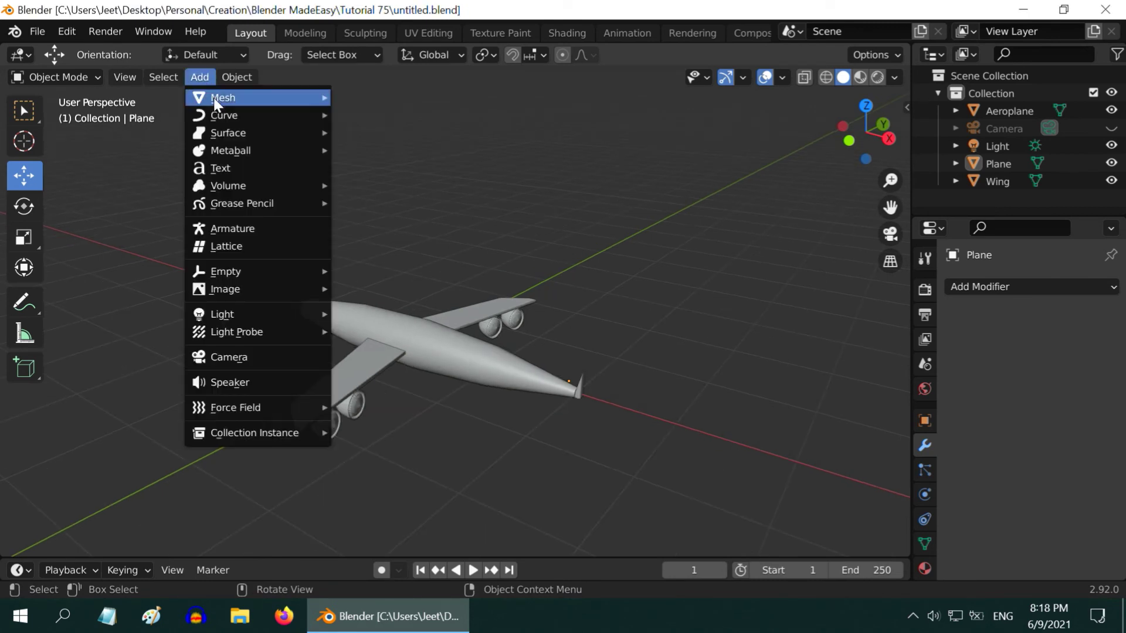
pyautogui.moveTo(229, 93)
pyautogui.click(403, 146)
pyautogui.moveTo(403, 435); pyautogui.dragTo(396, 347, button='middle')
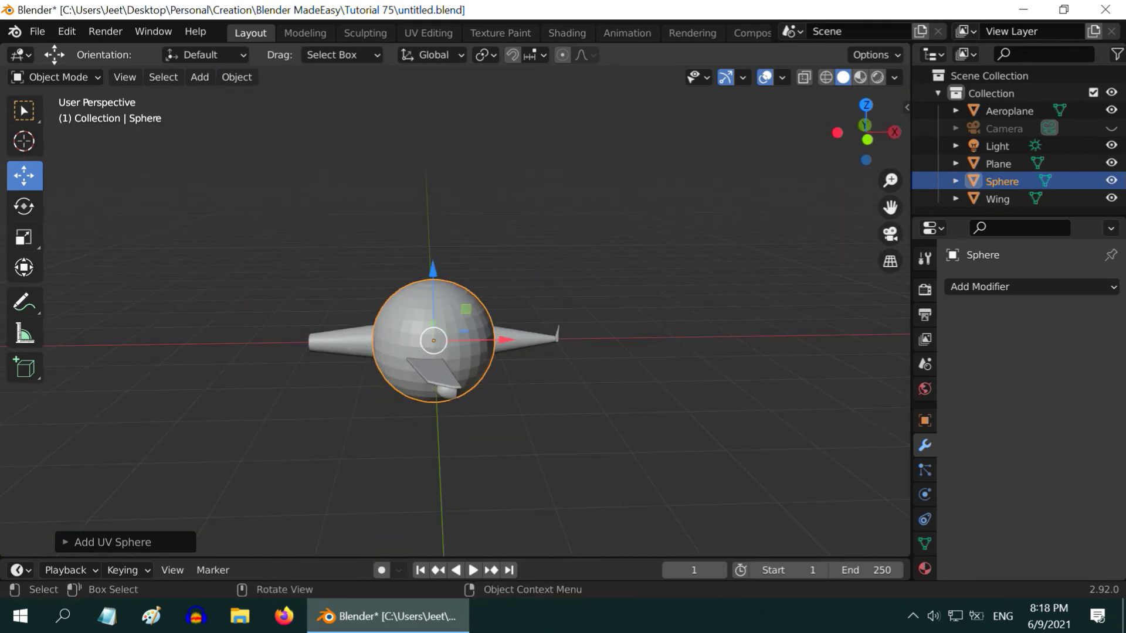
pyautogui.write('s.2')
pyautogui.press('Return')
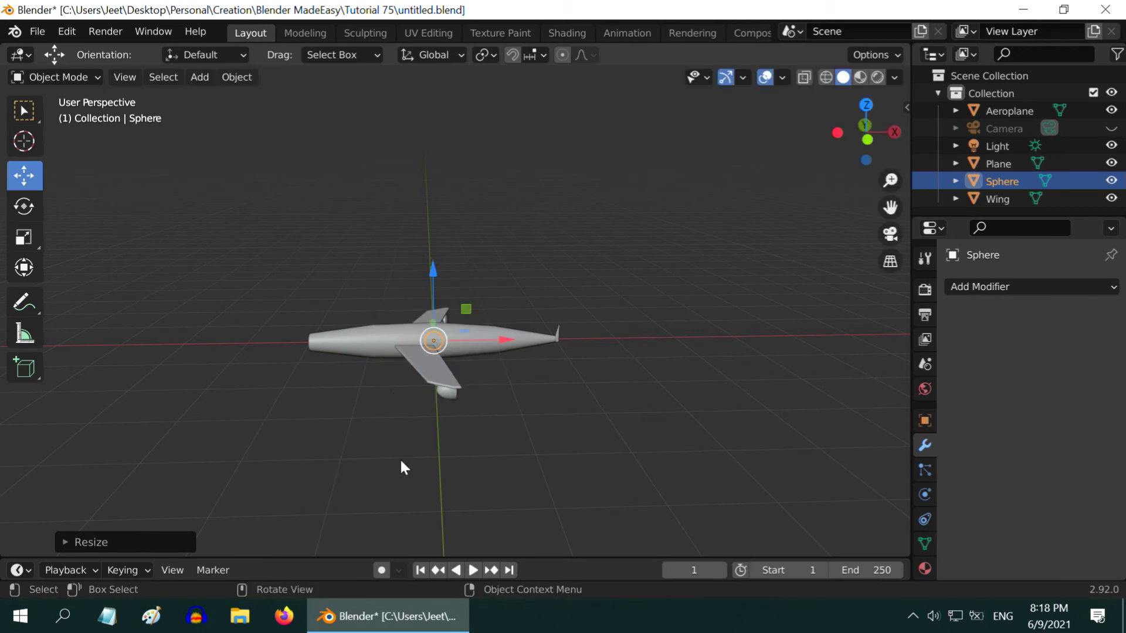
pyautogui.moveTo(501, 346); pyautogui.dragTo(371, 346)
pyautogui.press('KP_Decimal')
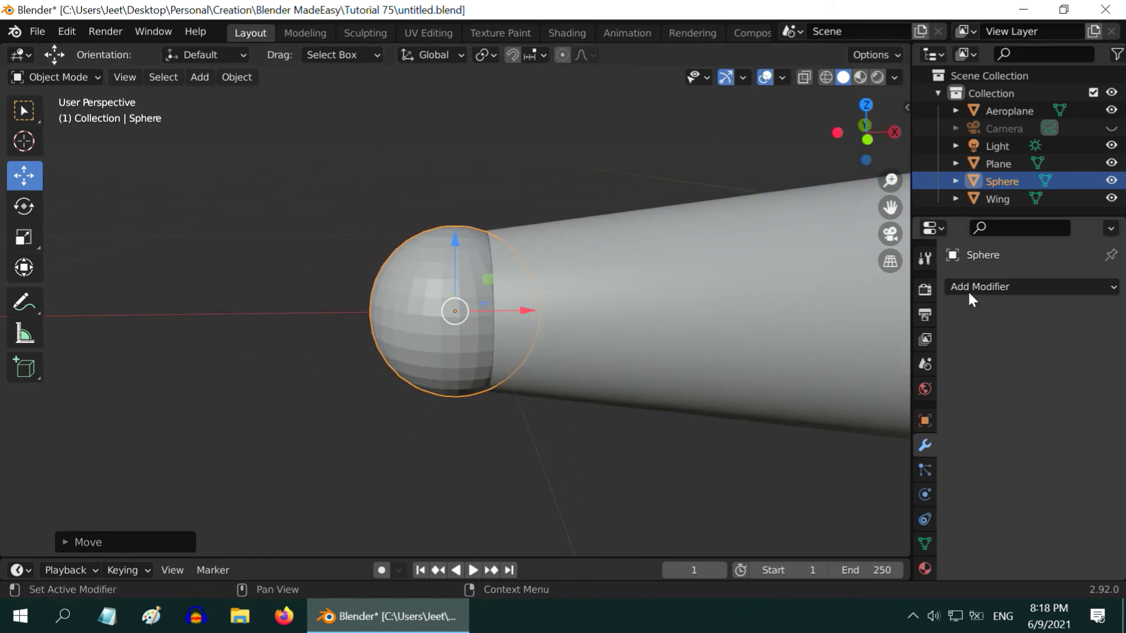
# Smooth the nose sphere with an applied Subdivision Surface modifier and smooth shading.
pyautogui.click(969, 287)
pyautogui.moveTo(832, 583)
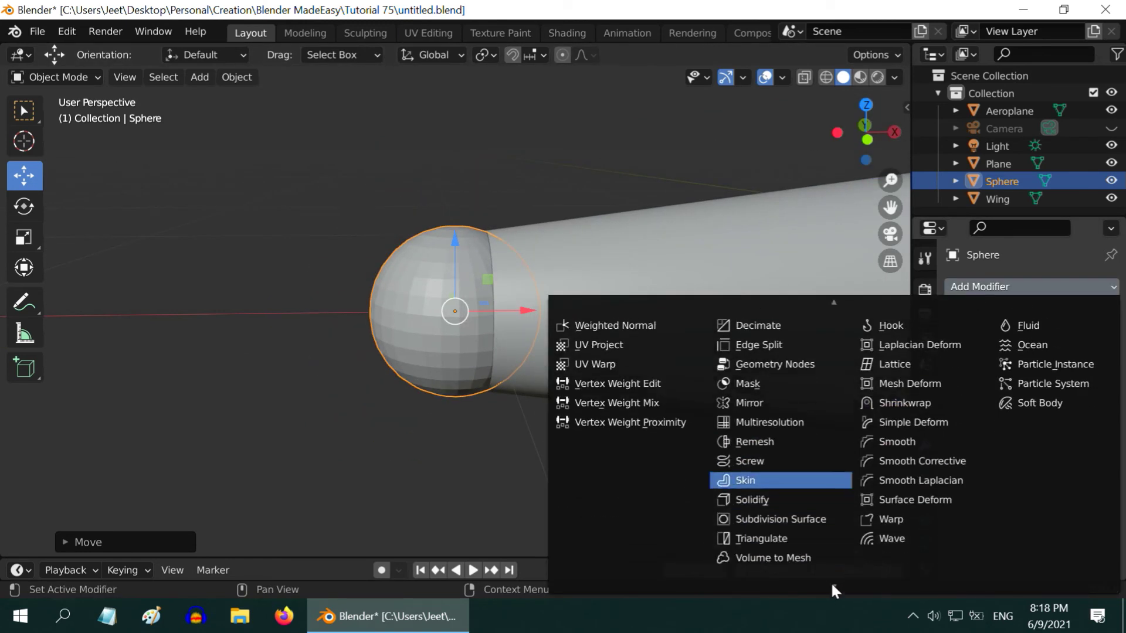
pyautogui.click(816, 519)
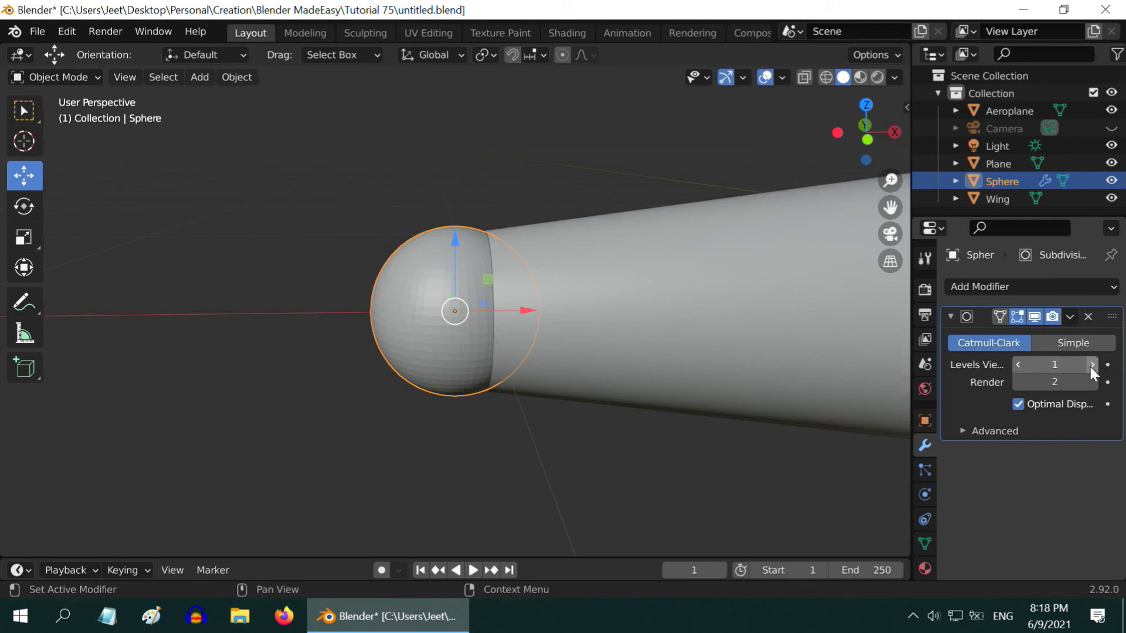
pyautogui.click(1070, 316)
pyautogui.click(1036, 337)
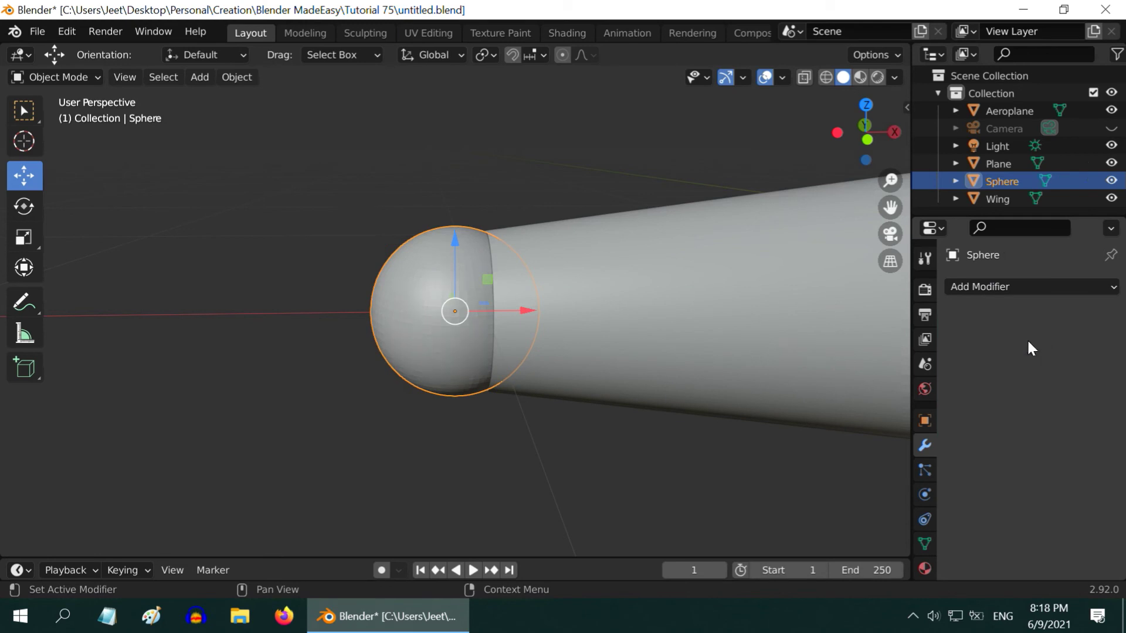
pyautogui.click(236, 78)
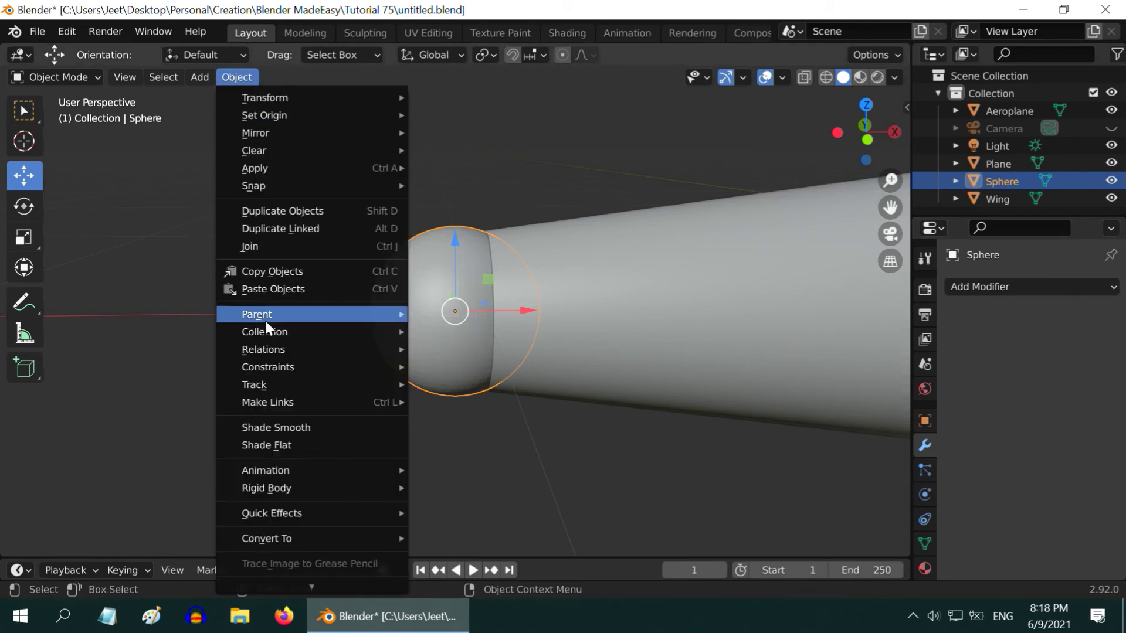
pyautogui.click(279, 425)
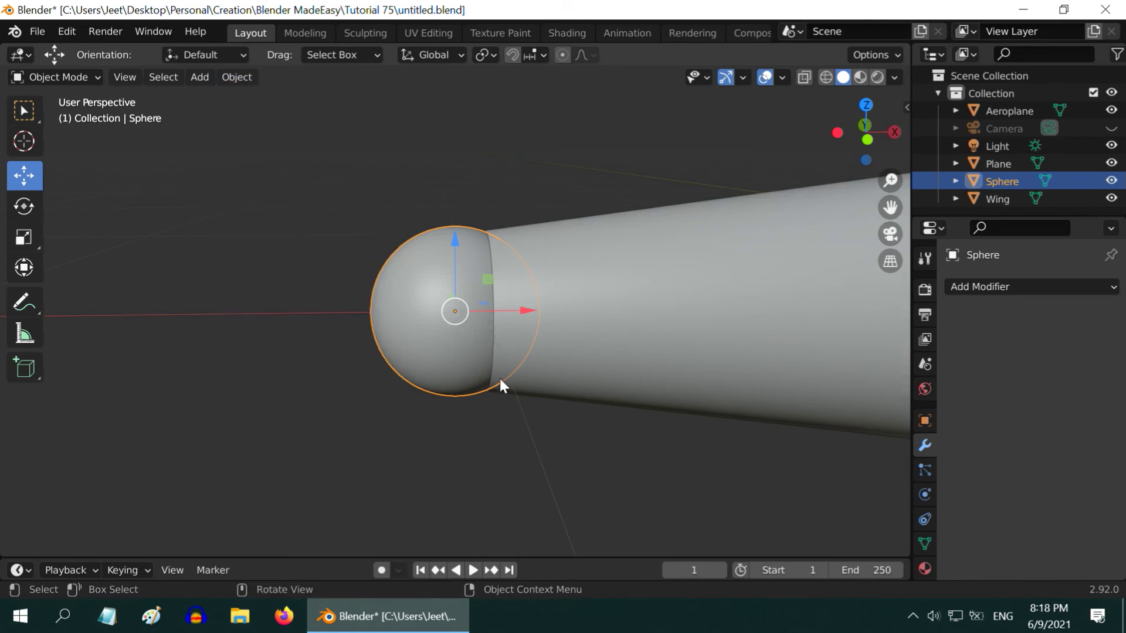
# Shrink the nose sphere slightly and move it along X deeper into the fuselage's front end.
pyautogui.press('KP_1')
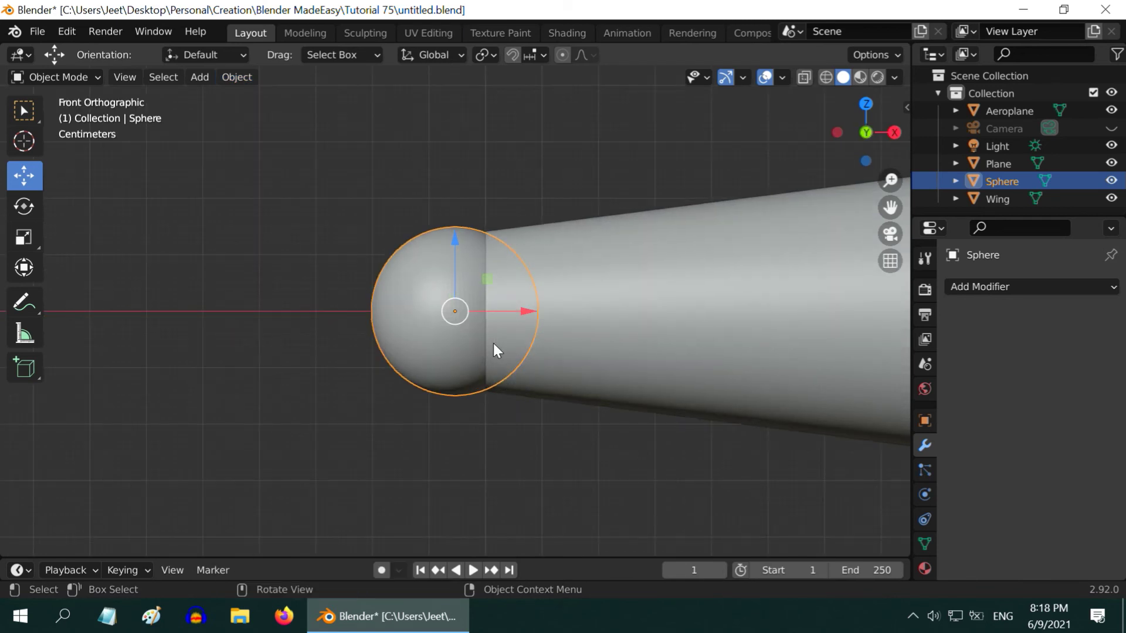
pyautogui.scroll(3, 493, 343)
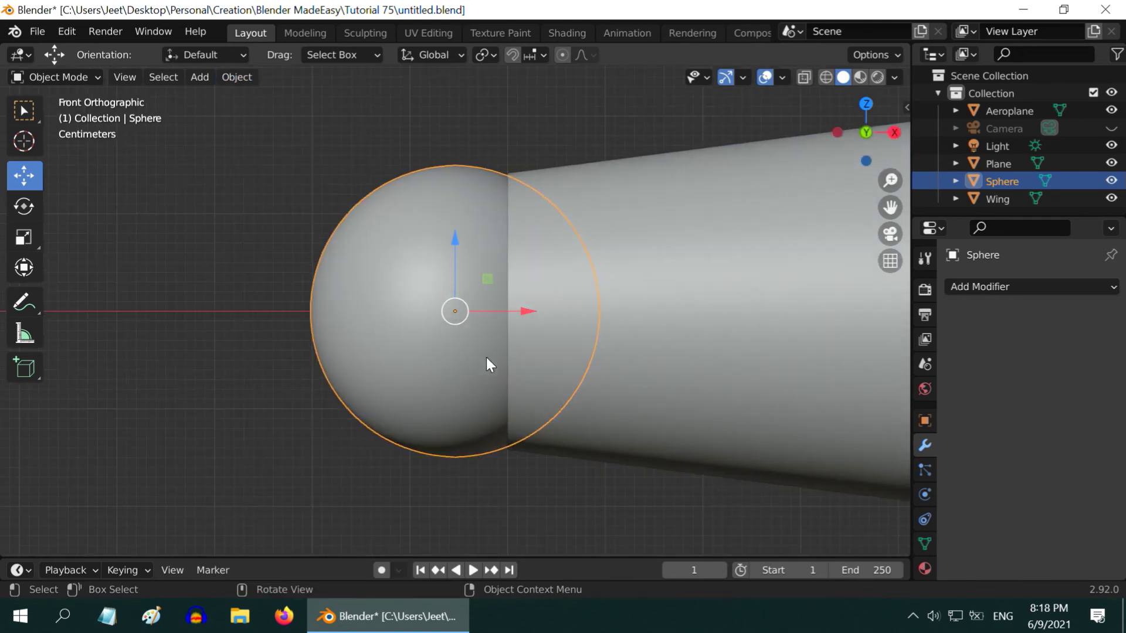
pyautogui.click(24, 238)
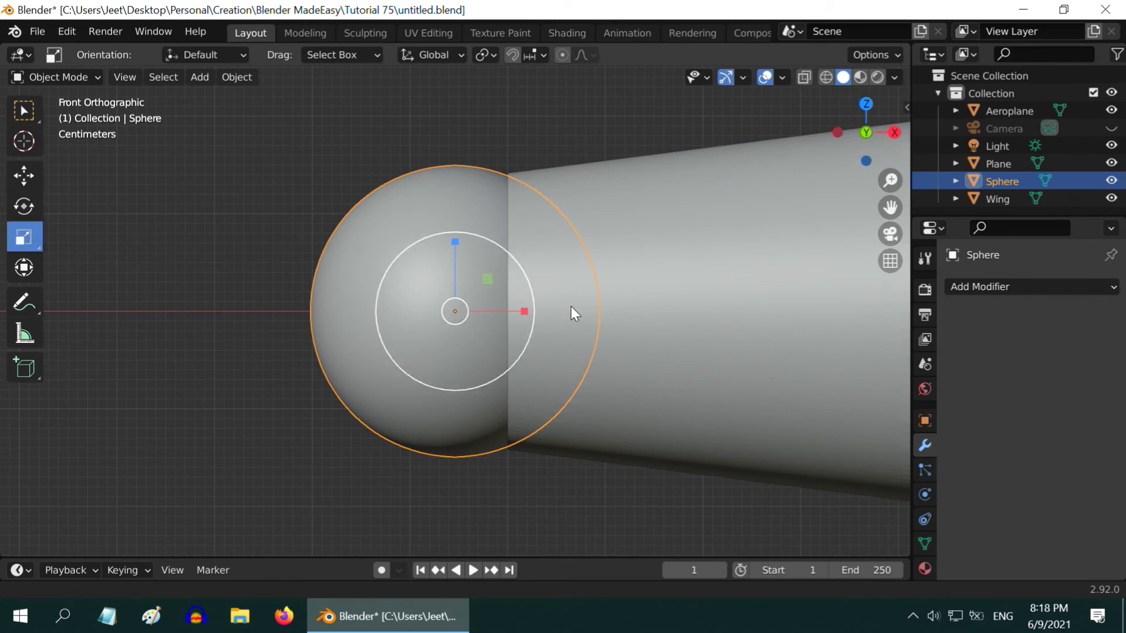
pyautogui.scroll(2, 568, 293)
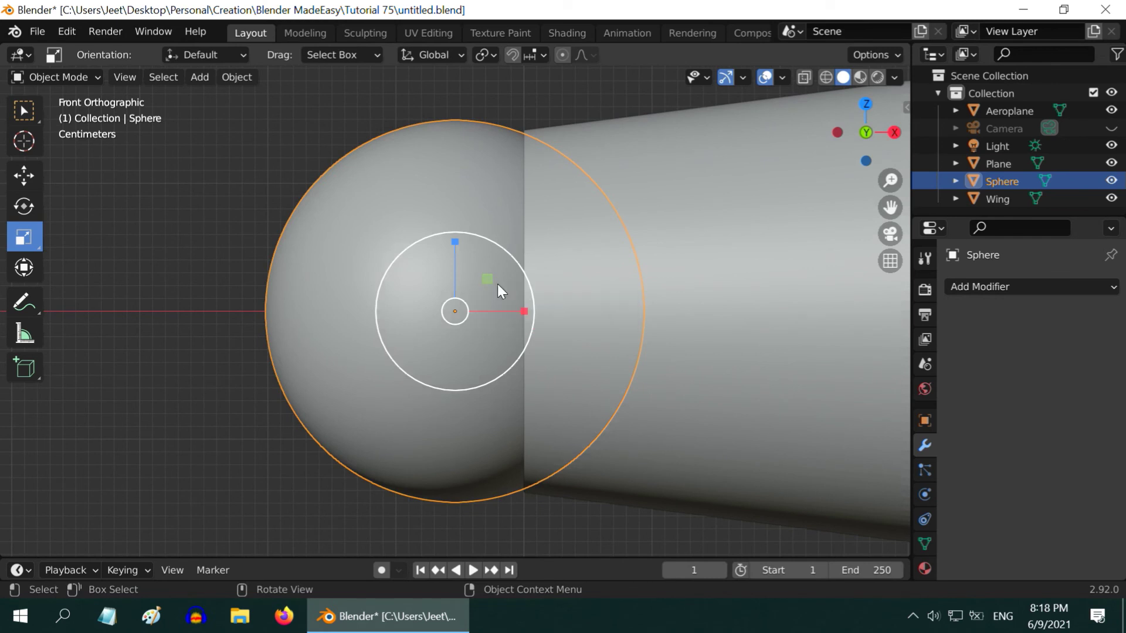
pyautogui.moveTo(497, 284); pyautogui.dragTo(604, 299)
pyautogui.click(25, 176)
# Enlarge the nose sphere uniformly until its outline meets the fuselage's front edge.
pyautogui.click(24, 238)
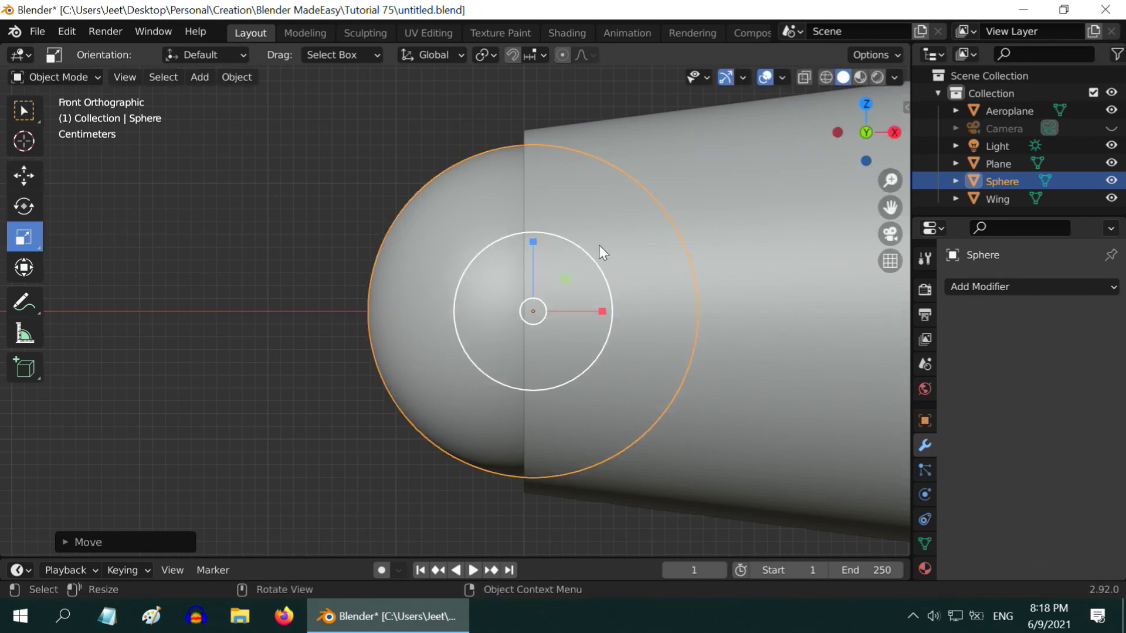
pyautogui.press('s')
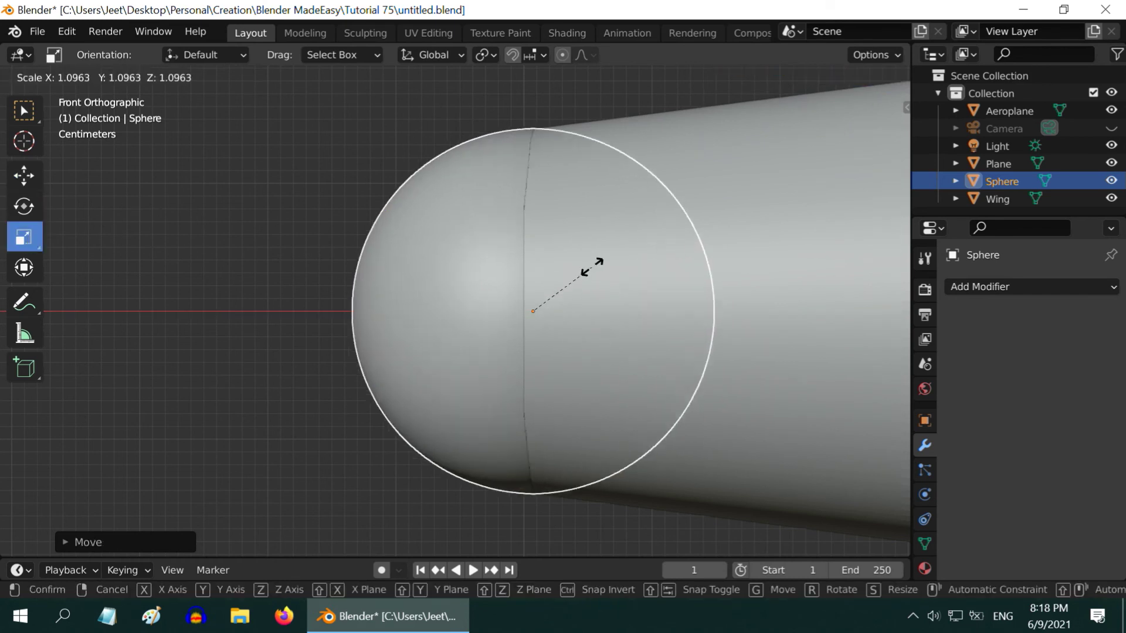
pyautogui.click(589, 273)
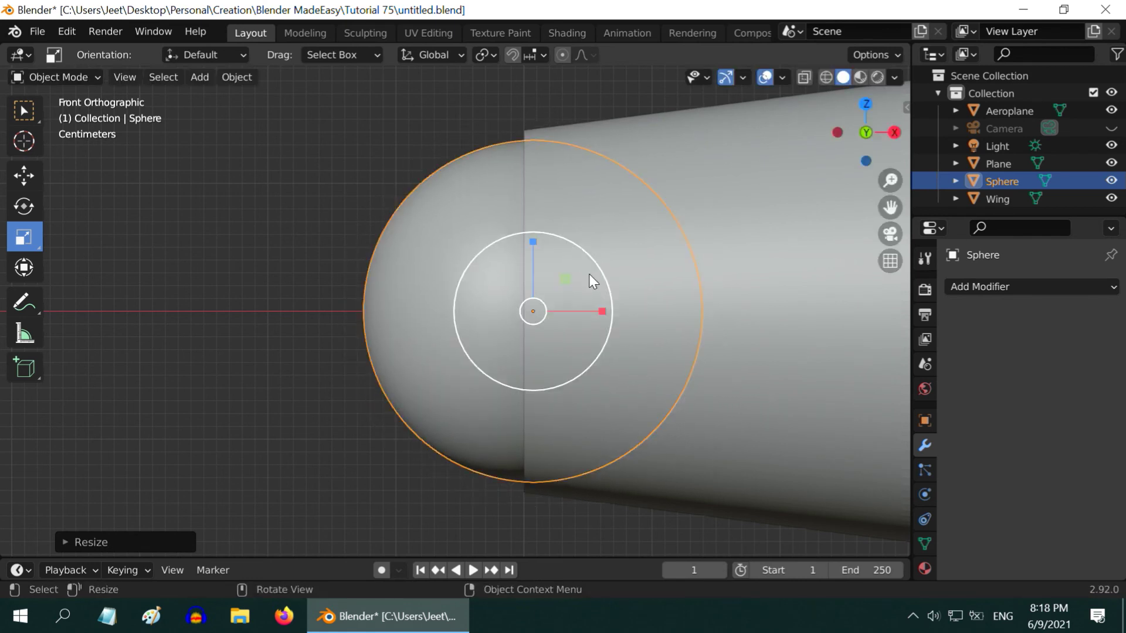
pyautogui.moveTo(590, 279); pyautogui.dragTo(611, 263)
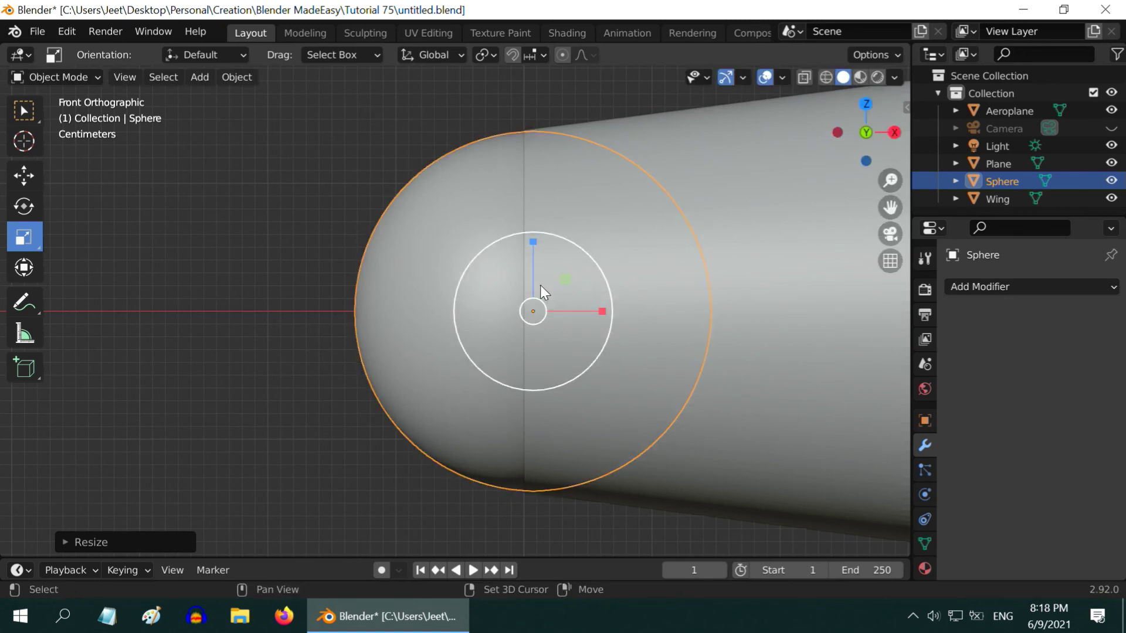
pyautogui.click(344, 310)
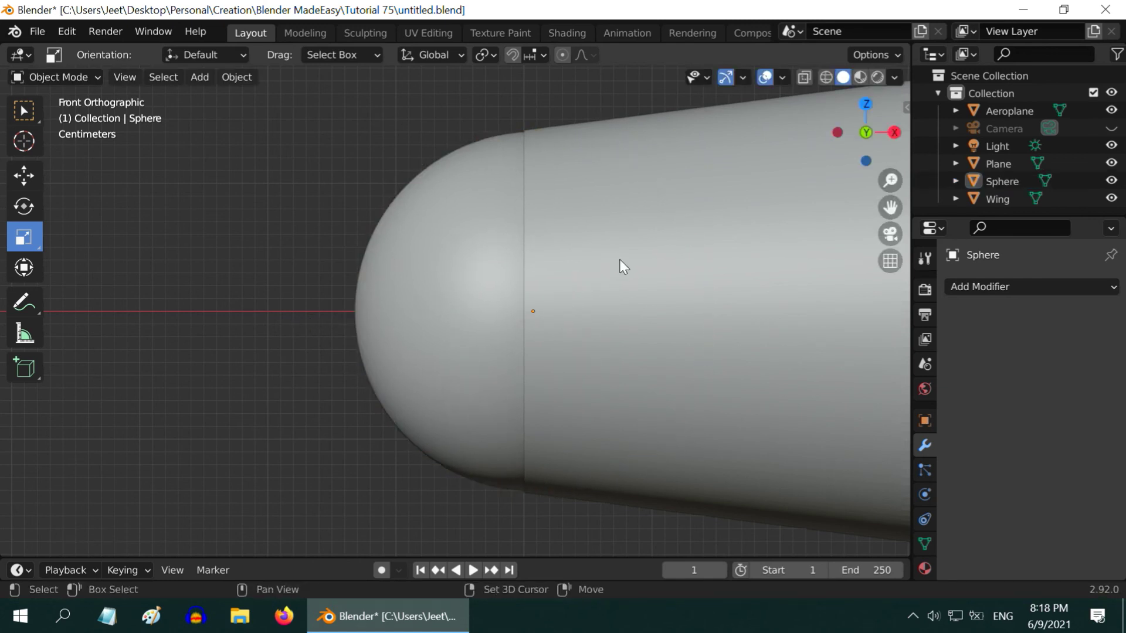
pyautogui.keyDown('shift'); pyautogui.moveTo(619, 259); pyautogui.dragTo(539, 362, button='middle'); pyautogui.keyUp('shift')
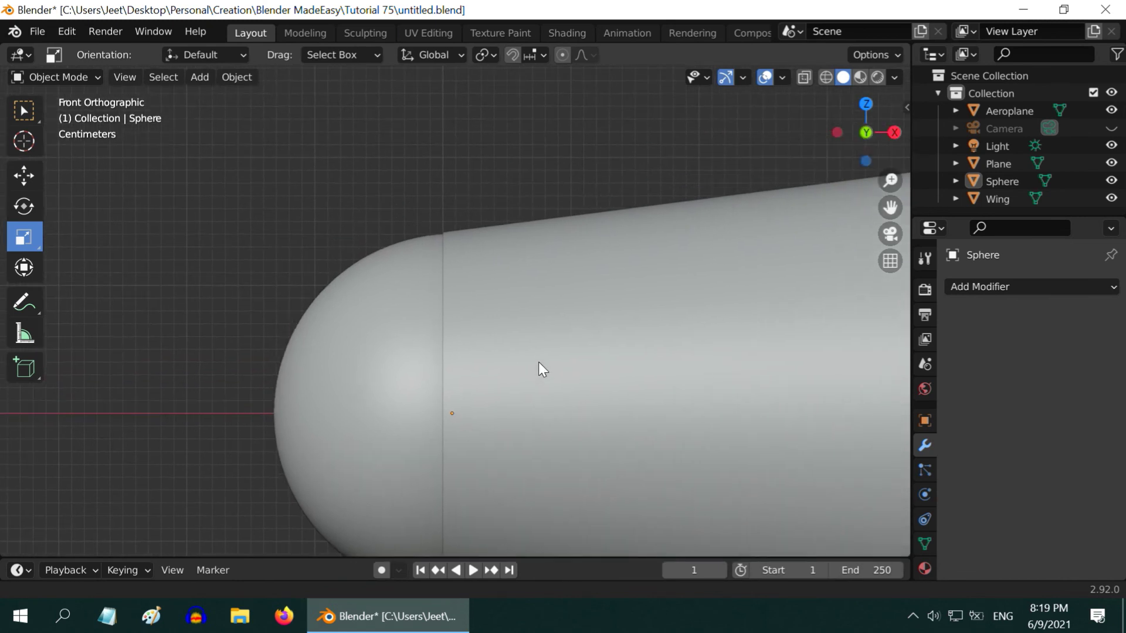
pyautogui.click(391, 312)
pyautogui.click(452, 363)
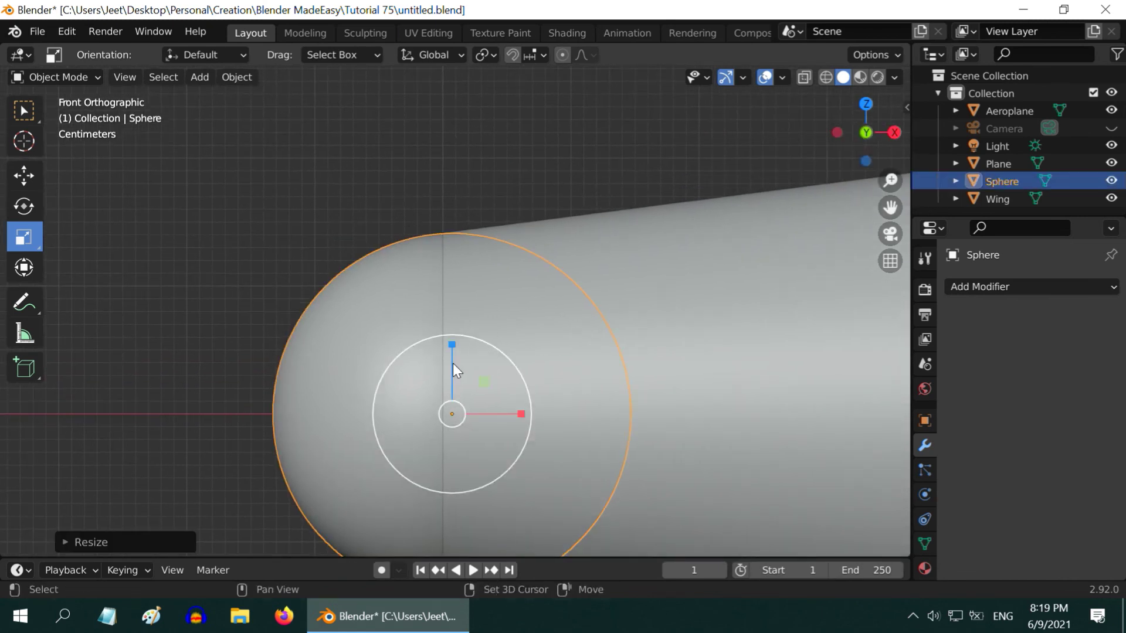
pyautogui.click(484, 182)
# Join the nose sphere, wings and tail fin into the Aeroplane fuselage object as one mesh.
pyautogui.scroll(-8, 484, 179)
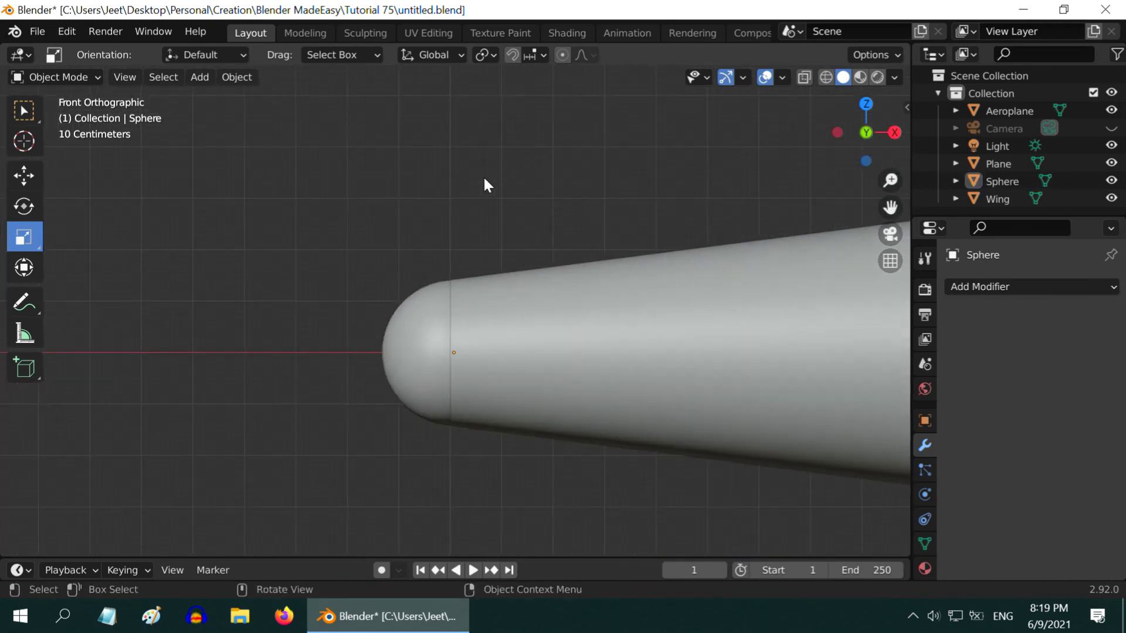
pyautogui.scroll(-8, 531, 301)
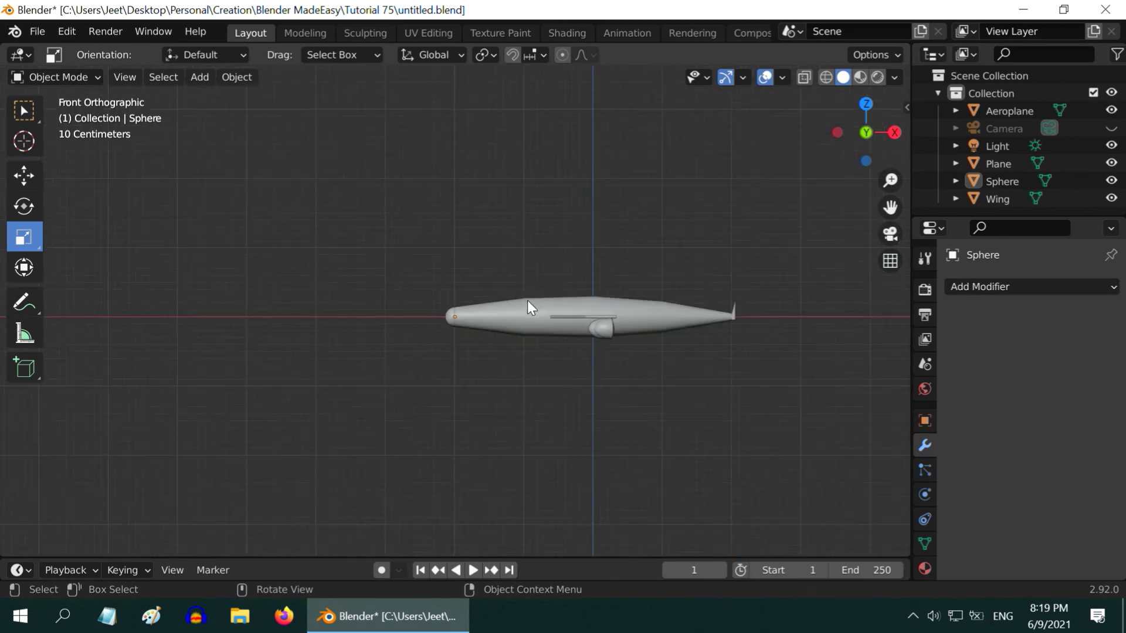
pyautogui.moveTo(551, 372); pyautogui.dragTo(427, 425, button='middle')
pyautogui.keyDown('shift'); pyautogui.moveTo(536, 385); pyautogui.dragTo(499, 343, button='middle'); pyautogui.keyUp('shift')
pyautogui.scroll(4, 475, 360)
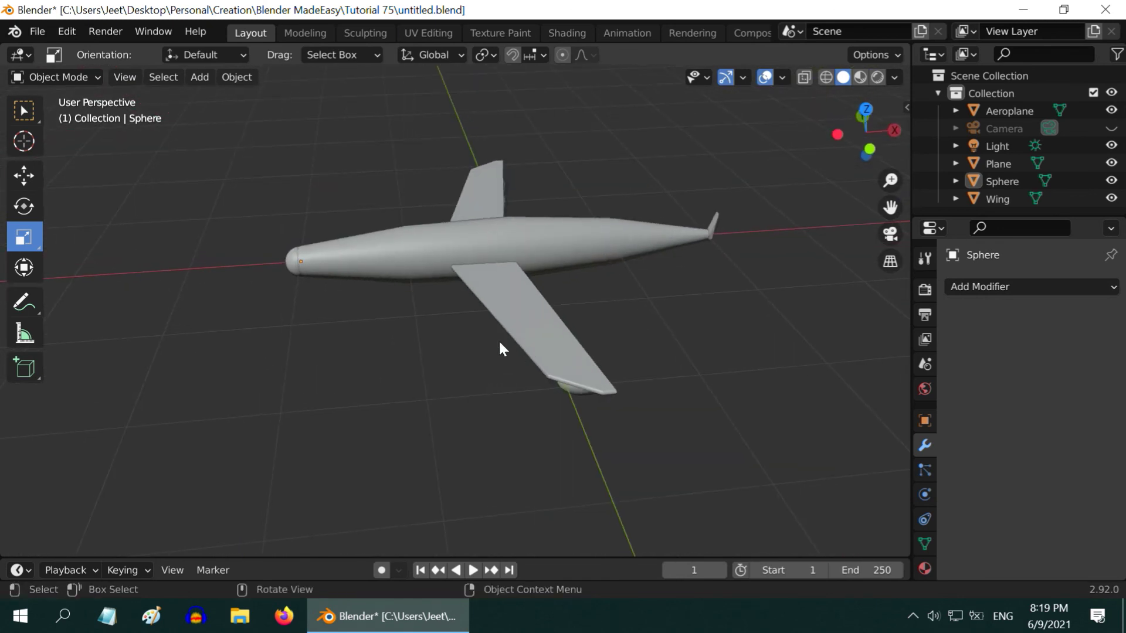
pyautogui.click(300, 262)
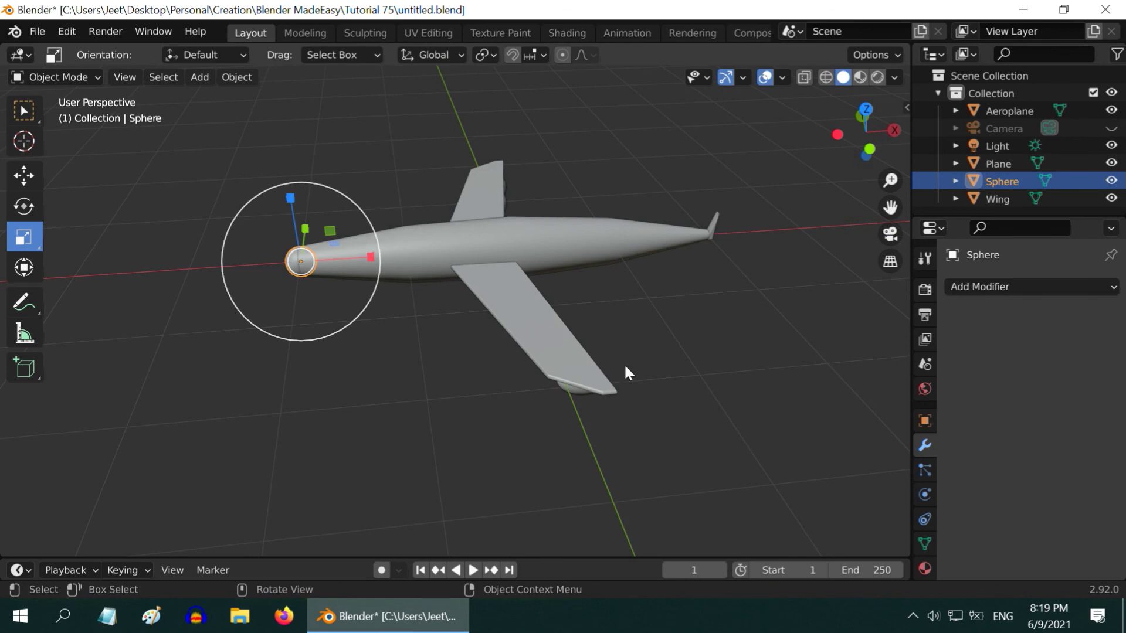
pyautogui.click(23, 121)
pyautogui.moveTo(685, 364); pyautogui.dragTo(566, 383, button='middle')
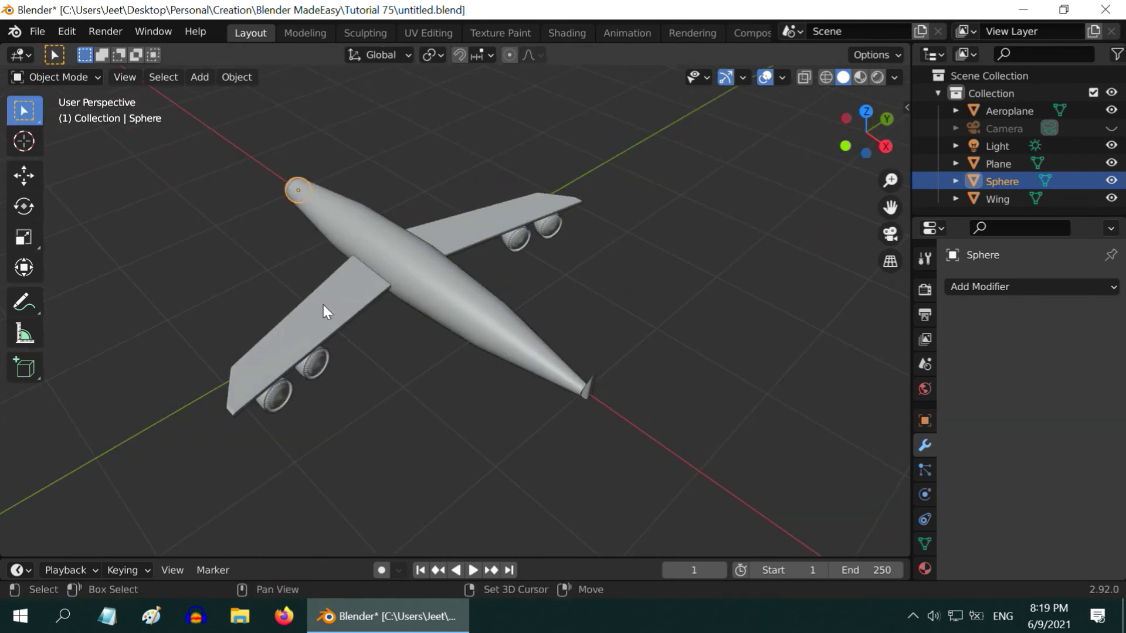
pyautogui.keyDown('shift'); pyautogui.click(324, 306); pyautogui.keyUp('shift')
pyautogui.keyDown('shift'); pyautogui.click(590, 388); pyautogui.keyUp('shift')
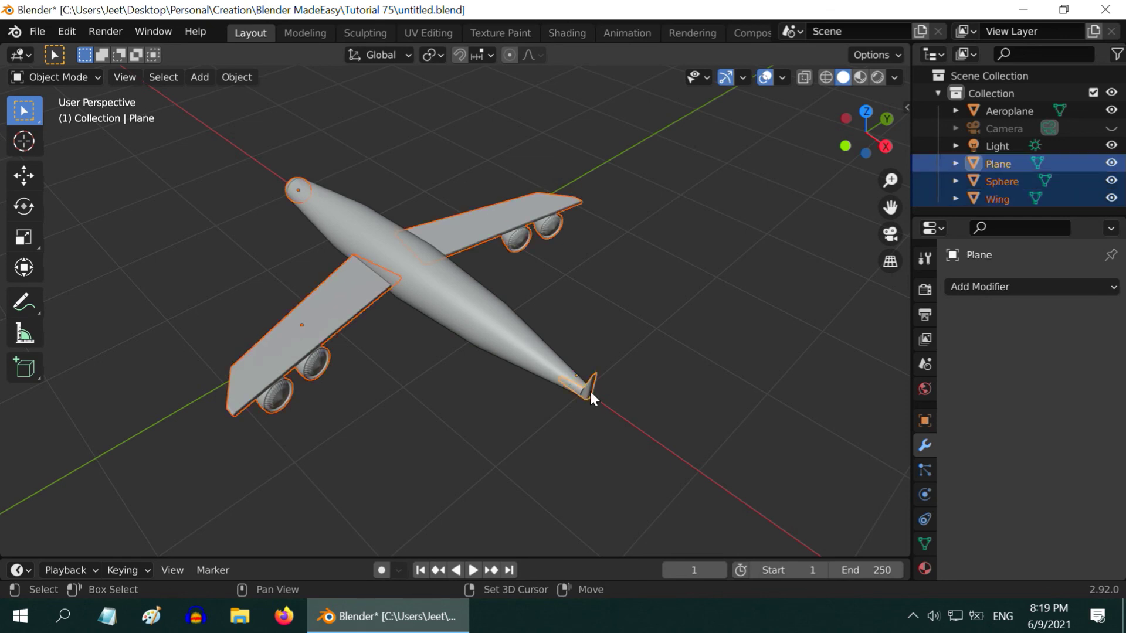
pyautogui.keyDown('shift'); pyautogui.click(449, 294); pyautogui.keyUp('shift')
pyautogui.click(237, 77)
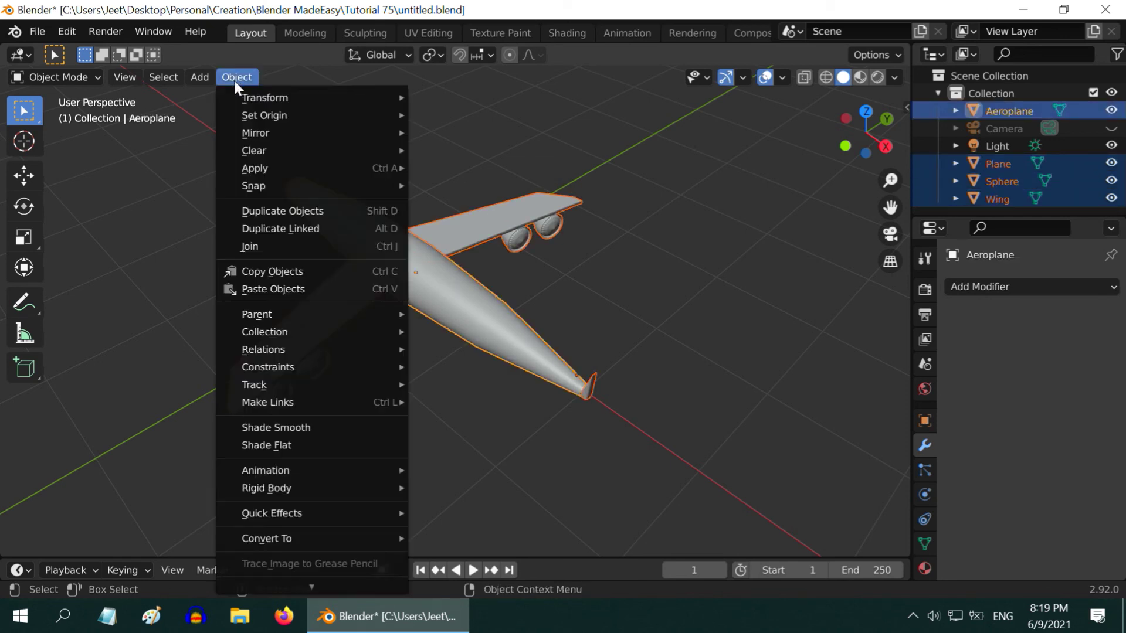
pyautogui.click(260, 246)
pyautogui.click(478, 393)
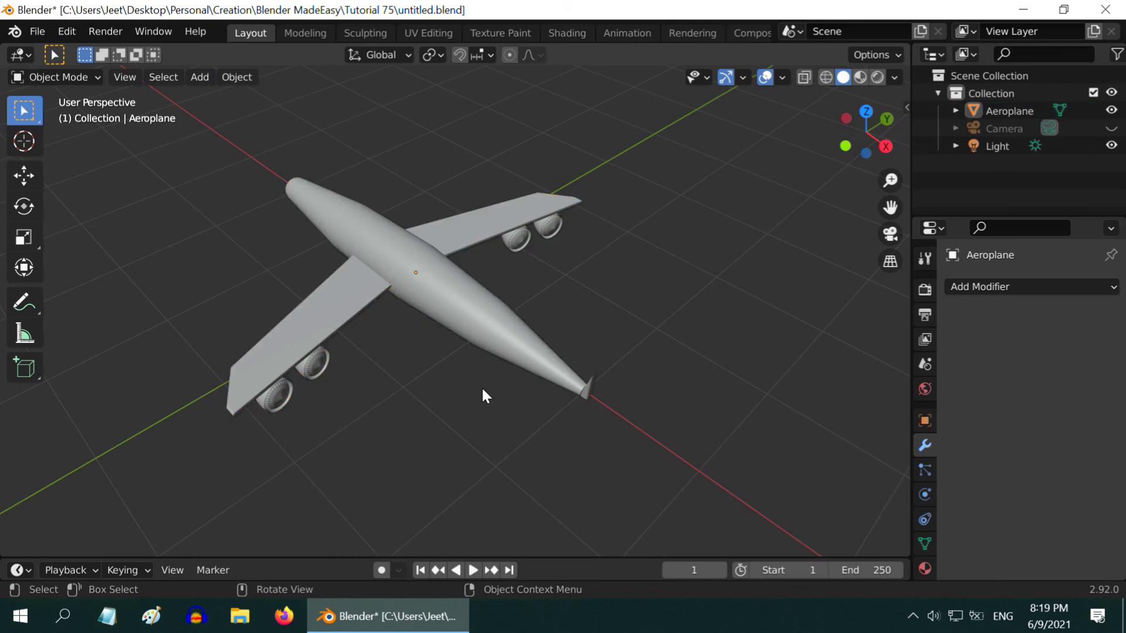
pyautogui.scroll(-5, 480, 387)
pyautogui.moveTo(480, 387)
pyautogui.mouseDown(button='middle')
pyautogui.moveTo(445, 339)
pyautogui.moveTo(485, 387)
pyautogui.mouseUp(button='middle')
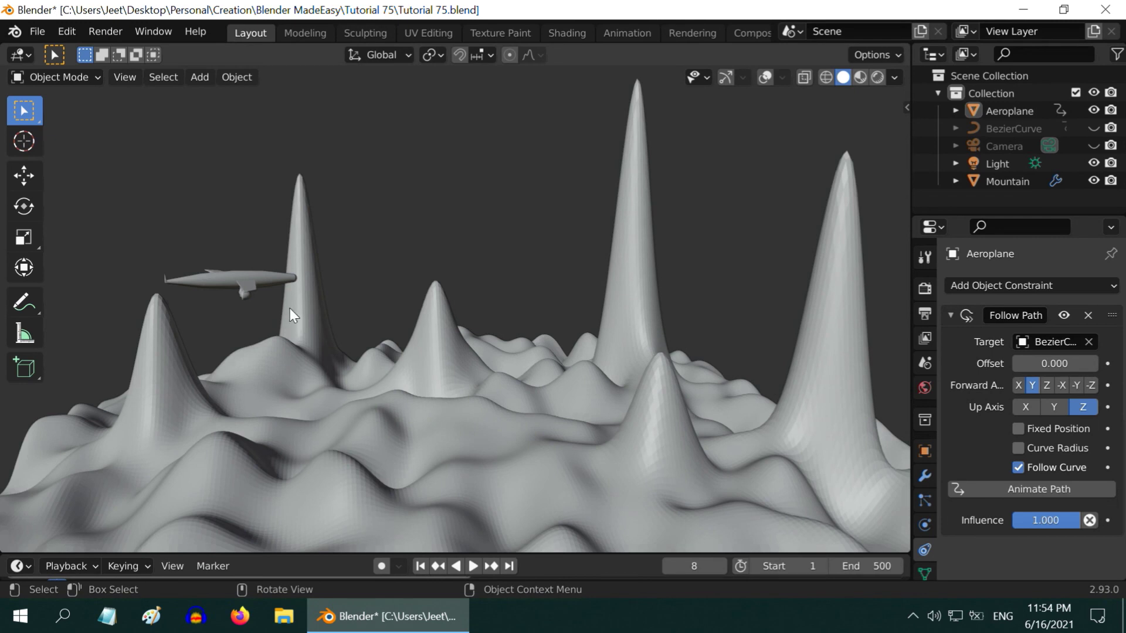
# Switch the mountain scene to rendered shading and play the aeroplane's path animation.
pyautogui.click(878, 76)
pyautogui.click(470, 568)
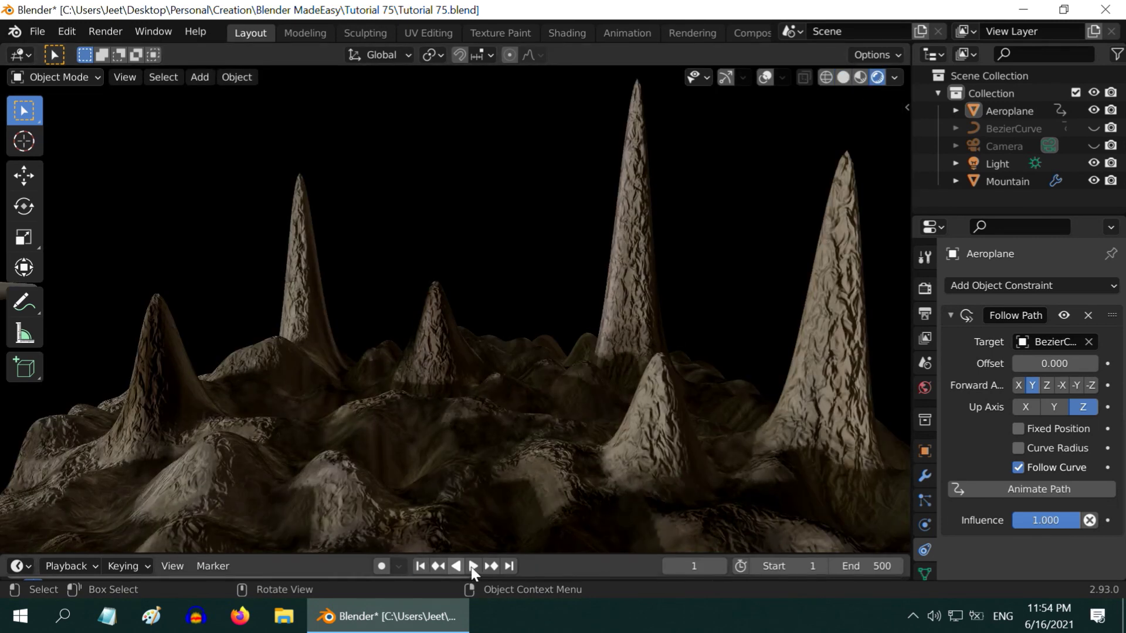